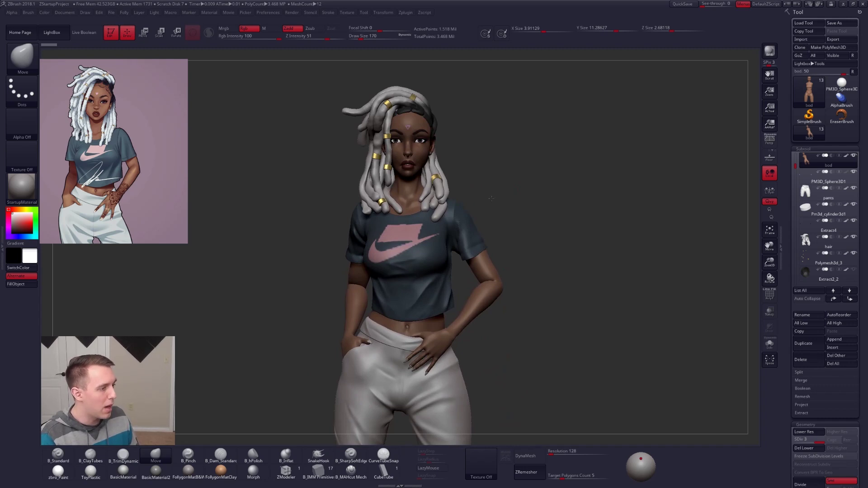
pyautogui.press('f')
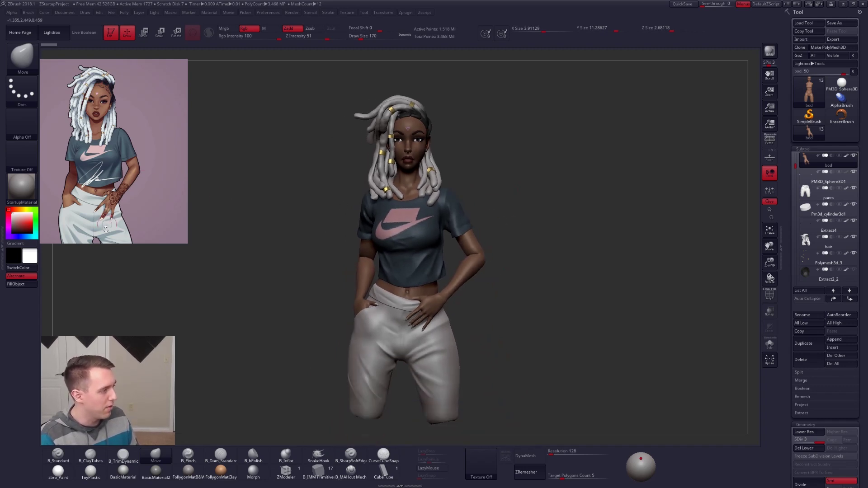
pyautogui.keyDown('alt'); pyautogui.moveTo(355, 240); pyautogui.dragTo(356, 253); pyautogui.keyUp('alt')
pyautogui.keyDown('alt'); pyautogui.moveTo(345, 221); pyautogui.dragTo(347, 227); pyautogui.keyUp('alt')
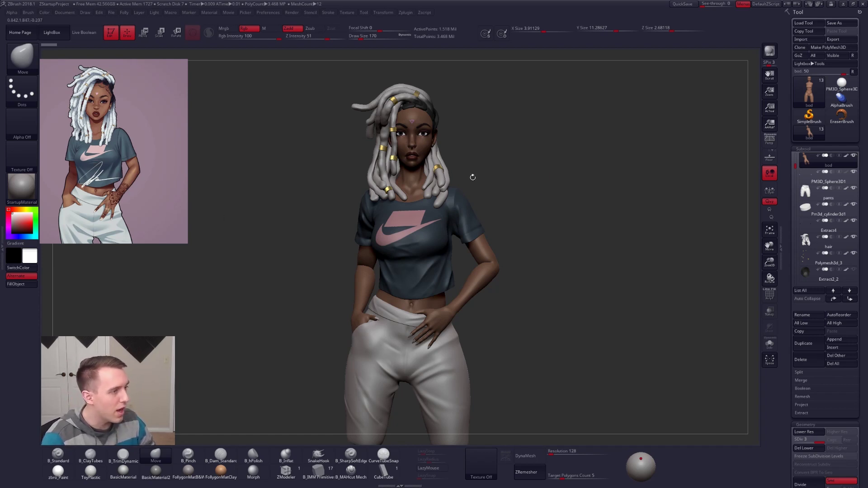
pyautogui.moveTo(537, 228)
pyautogui.mouseDown()
pyautogui.moveTo(504, 228)
pyautogui.moveTo(535, 235)
pyautogui.mouseUp()
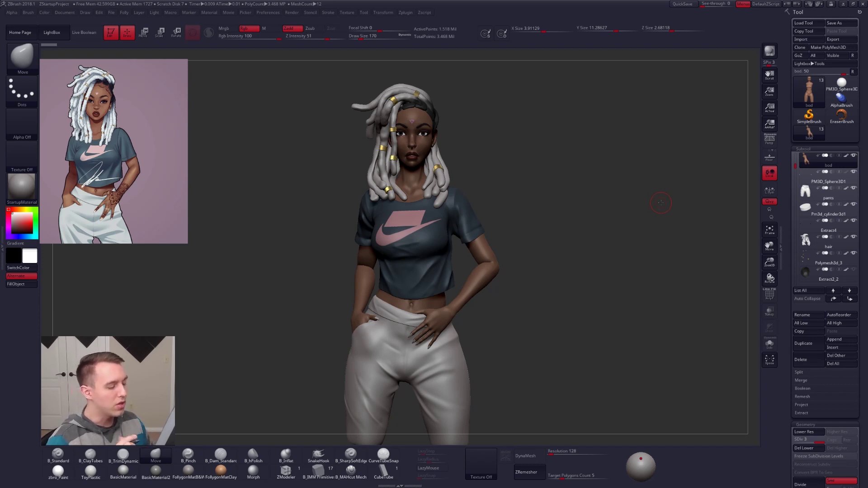
pyautogui.moveTo(518, 318); pyautogui.dragTo(531, 297)
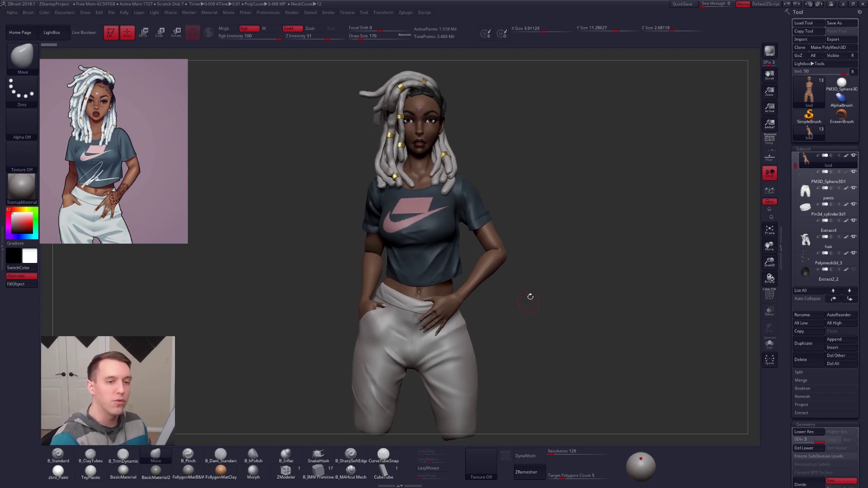
# Step: Turn off the polypaint display on all subtools so the whole character shows in plain grey material
pyautogui.click(845, 160)
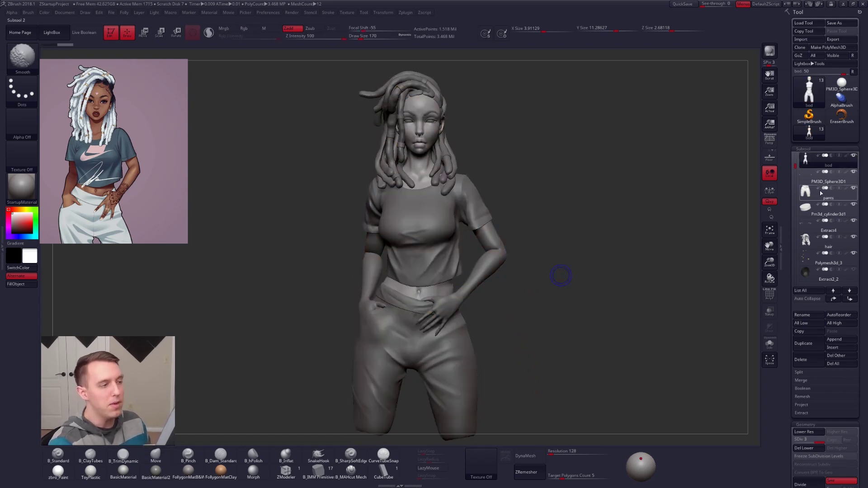
pyautogui.moveTo(820, 193)
pyautogui.click(853, 72)
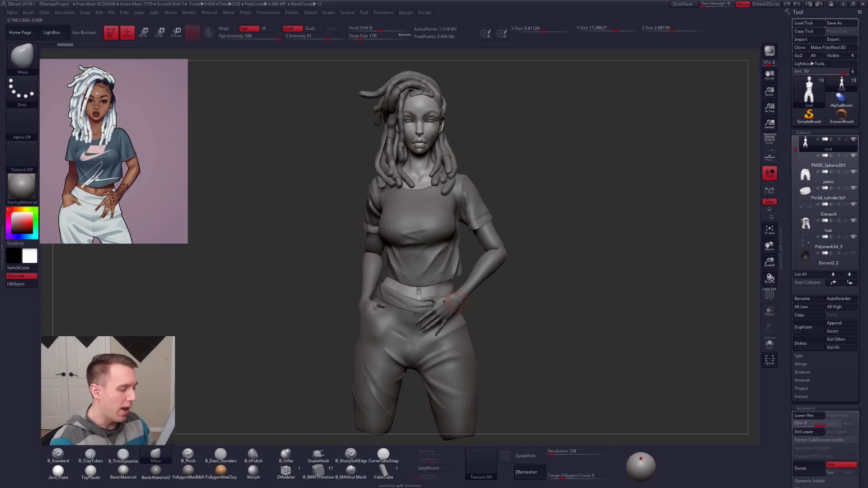
# Step: Make the pants the active subtool and isolate them in Solo mode
pyautogui.keyDown('alt'); pyautogui.moveTo(486, 392); pyautogui.dragTo(491, 339); pyautogui.keyUp('alt')
pyautogui.keyDown('alt'); pyautogui.click(461, 344); pyautogui.keyUp('alt')
pyautogui.keyDown('alt'); pyautogui.moveTo(478, 437); pyautogui.dragTo(480, 406); pyautogui.keyUp('alt')
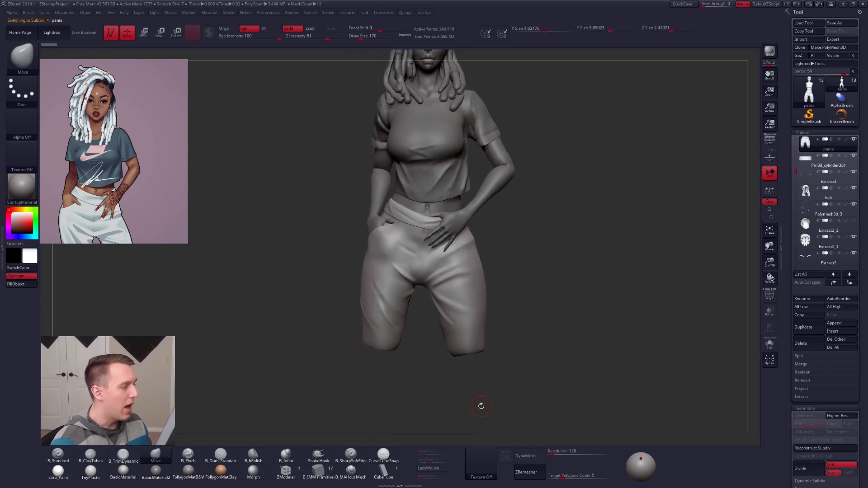
pyautogui.hotkey('alt', 's')
pyautogui.keyDown('ctrl'); pyautogui.moveTo(443, 283); pyautogui.dragTo(474, 296, button='right'); pyautogui.keyUp('ctrl')
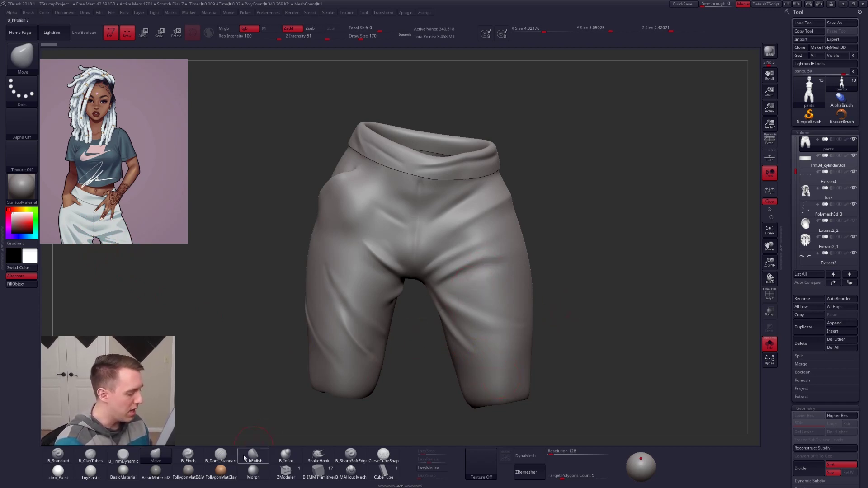
# Step: Set up the Dam_Standard brush with a draw size of 203 and LazyMouse enabled
pyautogui.click(214, 461)
pyautogui.moveTo(405, 337)
pyautogui.mouseDown()
pyautogui.moveTo(494, 310)
pyautogui.moveTo(490, 316)
pyautogui.mouseUp()
pyautogui.press('space')
pyautogui.moveTo(542, 314)
pyautogui.mouseDown()
pyautogui.moveTo(492, 294)
pyautogui.moveTo(454, 303)
pyautogui.mouseUp()
pyautogui.moveTo(432, 311)
pyautogui.mouseDown()
pyautogui.moveTo(496, 341)
pyautogui.moveTo(480, 334)
pyautogui.mouseUp()
pyautogui.hotkey('ctrl', 'z')
pyautogui.click(436, 469)
# Step: Try carving and smoothing a diagonal fold down the front of the character's right thigh on the pants, and undo it
pyautogui.moveTo(413, 384); pyautogui.dragTo(392, 328)
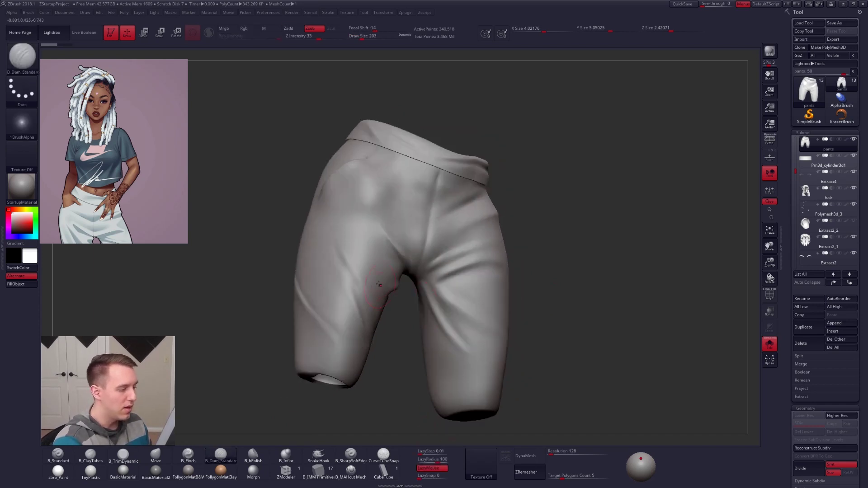
pyautogui.moveTo(346, 217); pyautogui.dragTo(368, 280)
pyautogui.moveTo(398, 319); pyautogui.dragTo(425, 311)
pyautogui.moveTo(364, 288)
pyautogui.keyDown('shift'); pyautogui.mouseDown()
pyautogui.moveTo(349, 217)
pyautogui.moveTo(351, 239)
pyautogui.mouseUp(); pyautogui.keyUp('shift')
pyautogui.moveTo(427, 316); pyautogui.dragTo(418, 366)
pyautogui.hotkey('ctrl', 'z')
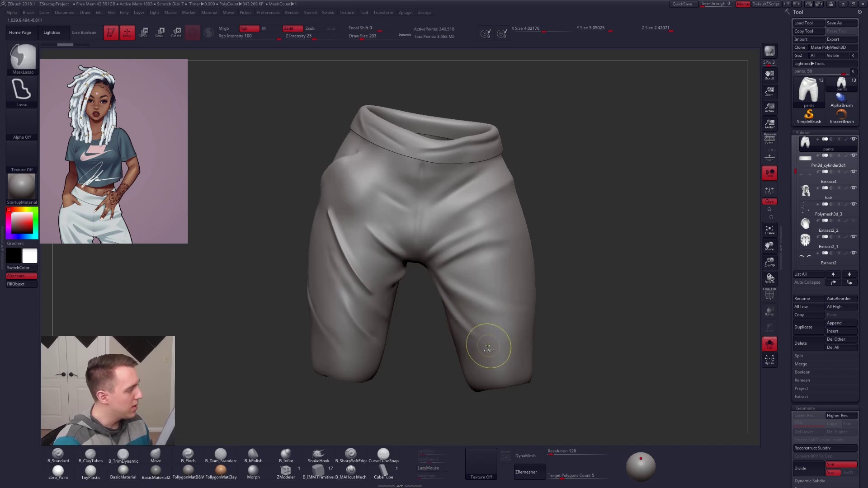
pyautogui.hotkey('ctrl', 'z')
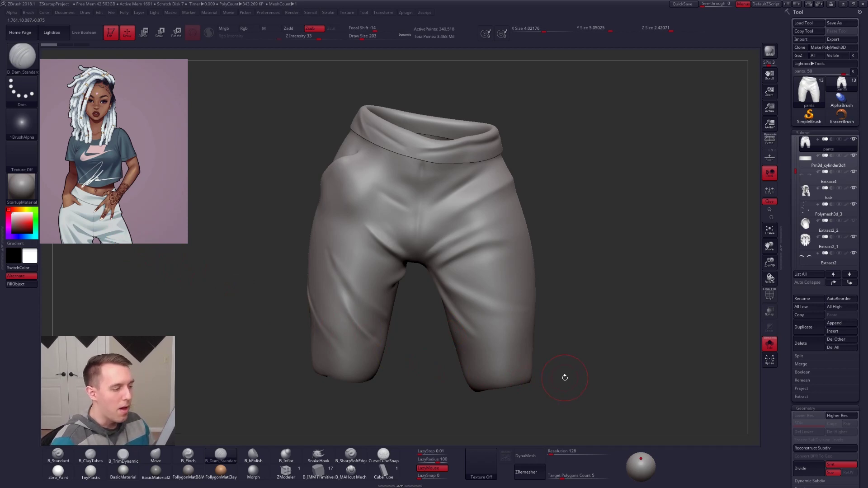
# Step: Try carving a crease along the outer side of the character's left thigh, soften it with Smooth, and undo both strokes
pyautogui.keyDown('ctrl'); pyautogui.moveTo(472, 298); pyautogui.dragTo(483, 300, button='right'); pyautogui.keyUp('ctrl')
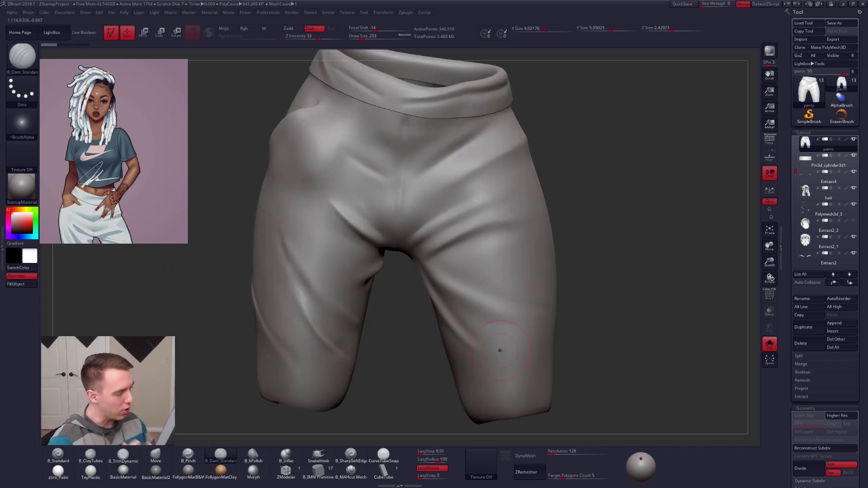
pyautogui.moveTo(500, 350); pyautogui.dragTo(421, 345, button='right')
pyautogui.keyDown('alt'); pyautogui.moveTo(544, 240); pyautogui.dragTo(521, 241, button='right'); pyautogui.keyUp('alt')
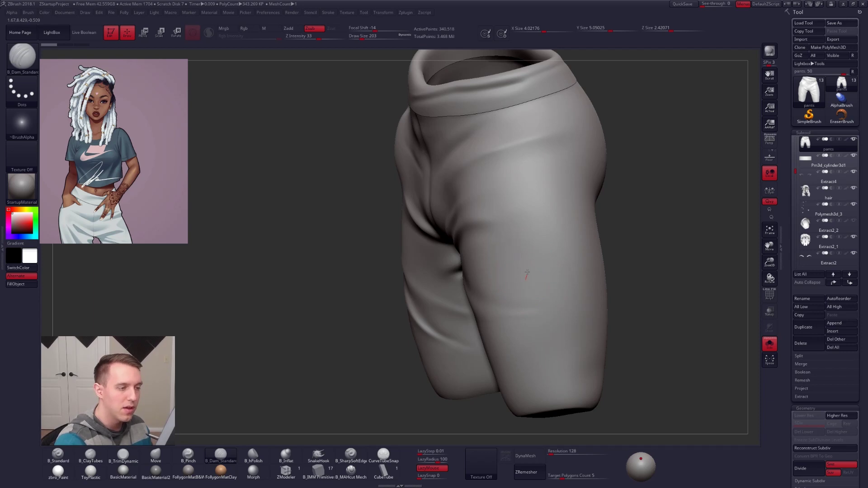
pyautogui.moveTo(525, 281); pyautogui.dragTo(549, 189)
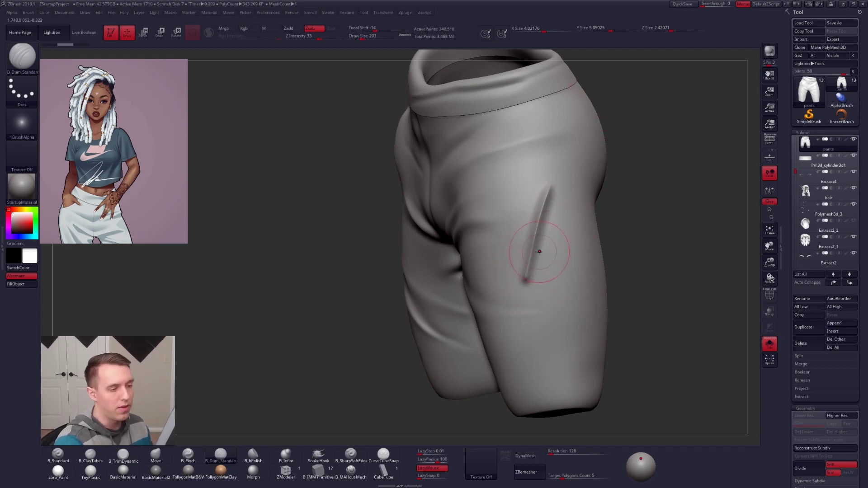
pyautogui.moveTo(541, 243)
pyautogui.keyDown('shift'); pyautogui.mouseDown()
pyautogui.moveTo(548, 192)
pyautogui.moveTo(529, 285)
pyautogui.mouseUp(); pyautogui.keyUp('shift')
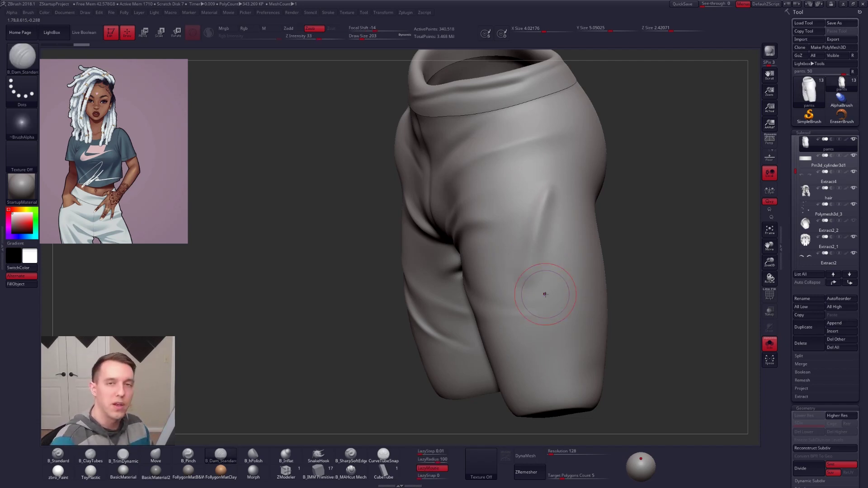
pyautogui.hotkey('ctrl', 'z')
pyautogui.hotkey('ctrl', 'z')
# Step: Show the whole figure, try pushing the pants' outer left hip inward with the Move brush at draw size 930, and undo it
pyautogui.moveTo(362, 312); pyautogui.dragTo(488, 328)
pyautogui.moveTo(492, 328)
pyautogui.keyDown('ctrl'); pyautogui.mouseDown(button='right')
pyautogui.moveTo(492, 311)
pyautogui.moveTo(500, 314)
pyautogui.mouseUp(button='right'); pyautogui.keyUp('ctrl')
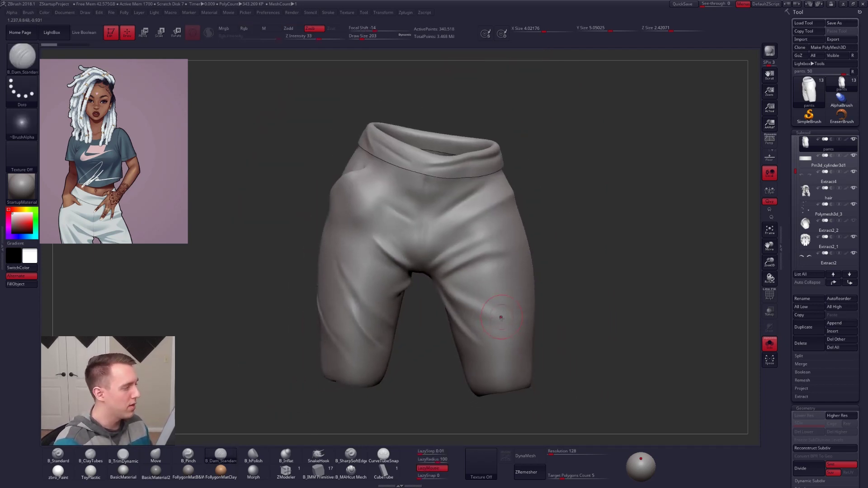
pyautogui.hotkey('alt', 's')
pyautogui.press('space')
pyautogui.moveTo(511, 272); pyautogui.dragTo(522, 272)
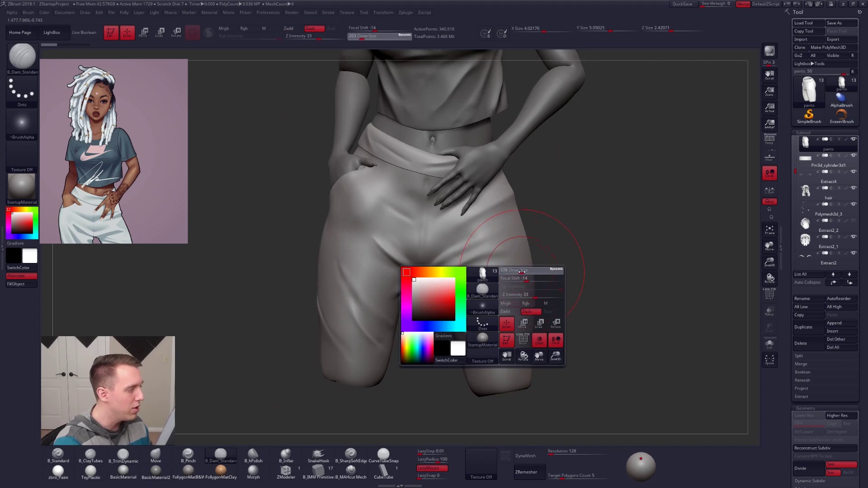
pyautogui.hotkey('shift', 'f')
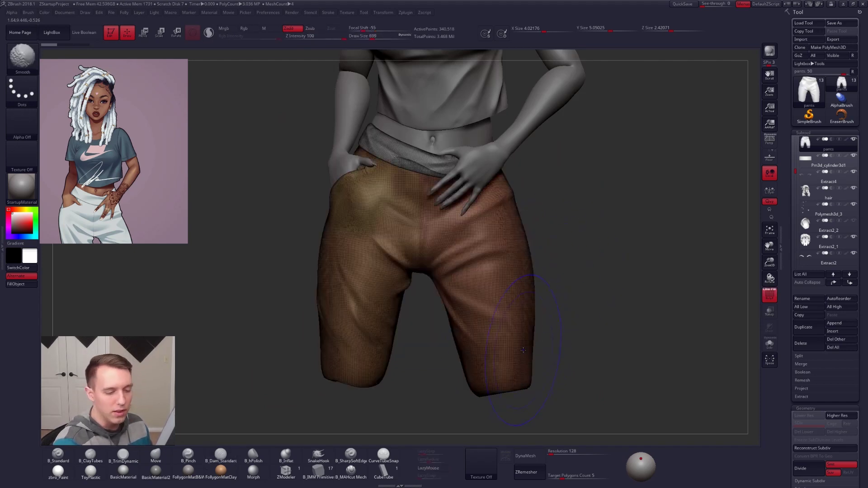
pyautogui.hotkey('shift', 'f')
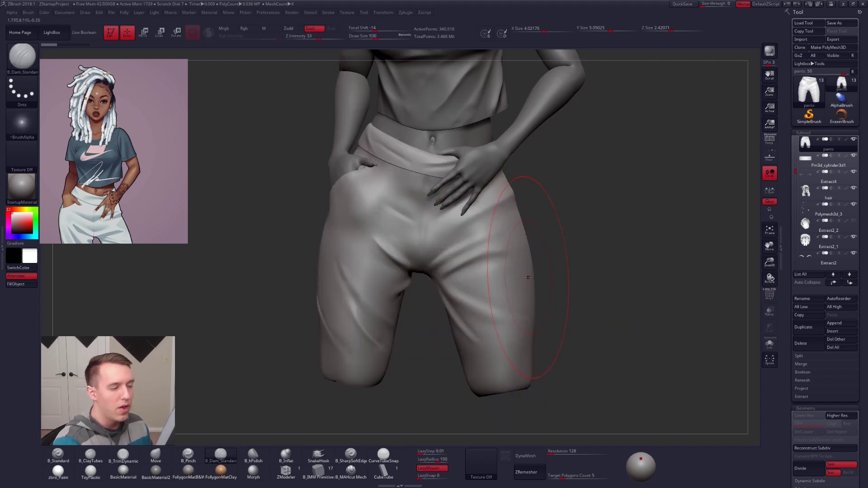
pyautogui.moveTo(523, 241); pyautogui.dragTo(497, 248)
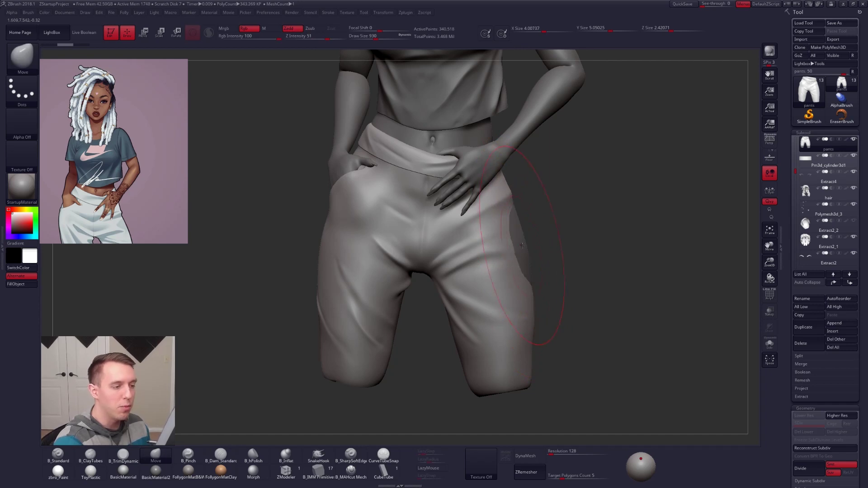
pyautogui.hotkey('ctrl', 'z')
pyautogui.hotkey('ctrl', 'z')
# Step: Turn off the visibility of the pants subtool and keep the pants as the active subtool
pyautogui.keyDown('alt'); pyautogui.moveTo(587, 295); pyautogui.dragTo(601, 262); pyautogui.keyUp('alt')
pyautogui.click(853, 139)
pyautogui.click(808, 163)
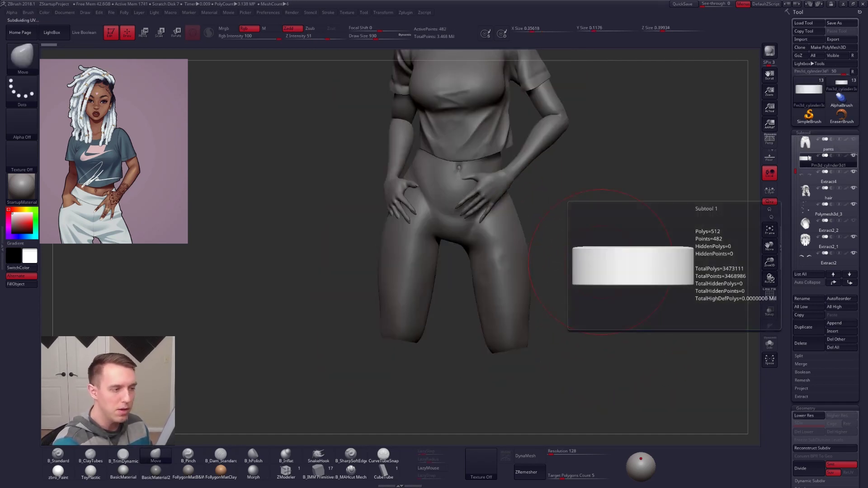
pyautogui.click(806, 146)
pyautogui.moveTo(804, 156)
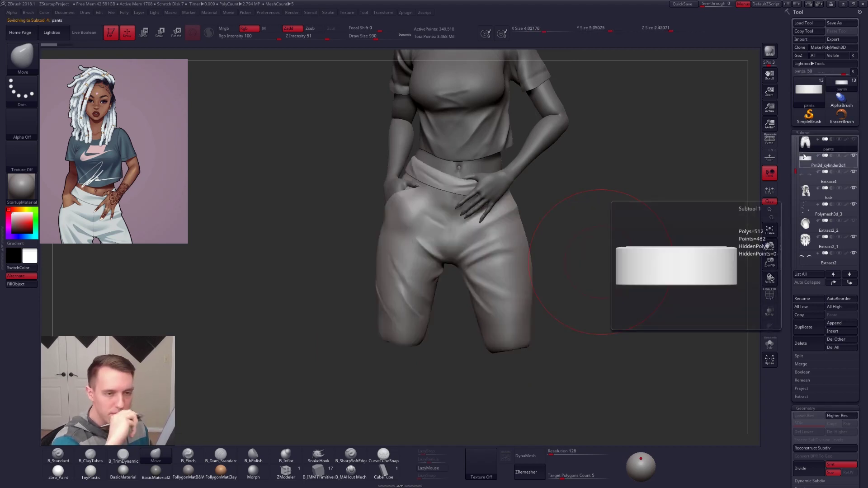
# Step: Isolate the body subtool and hide its legs below the hips with a lasso selection
pyautogui.keyDown('alt'); pyautogui.click(474, 174); pyautogui.keyUp('alt')
pyautogui.hotkey('alt', 's')
pyautogui.press('space')
pyautogui.moveTo(478, 189); pyautogui.dragTo(479, 190)
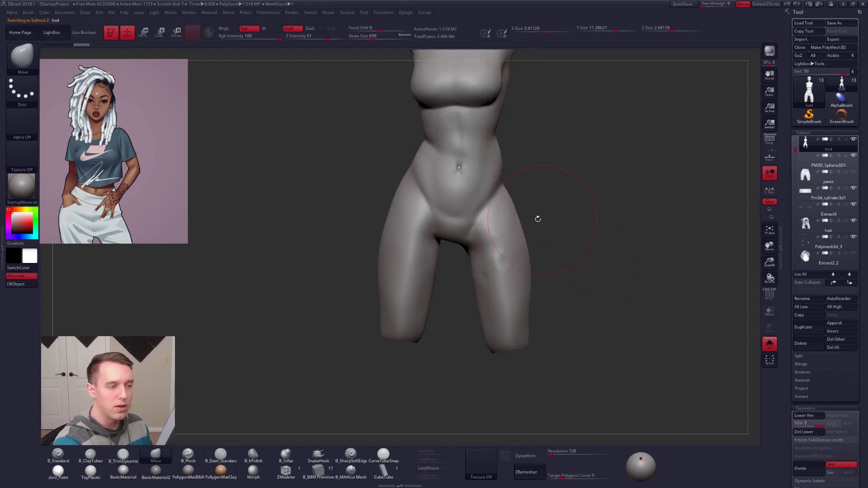
pyautogui.moveTo(529, 206)
pyautogui.keyDown('ctrl'); pyautogui.keyDown('alt'); pyautogui.keyDown('shift'); pyautogui.mouseDown()
pyautogui.moveTo(387, 192)
pyautogui.moveTo(524, 392)
pyautogui.mouseUp(); pyautogui.keyUp('shift'); pyautogui.keyUp('alt'); pyautogui.keyUp('ctrl')
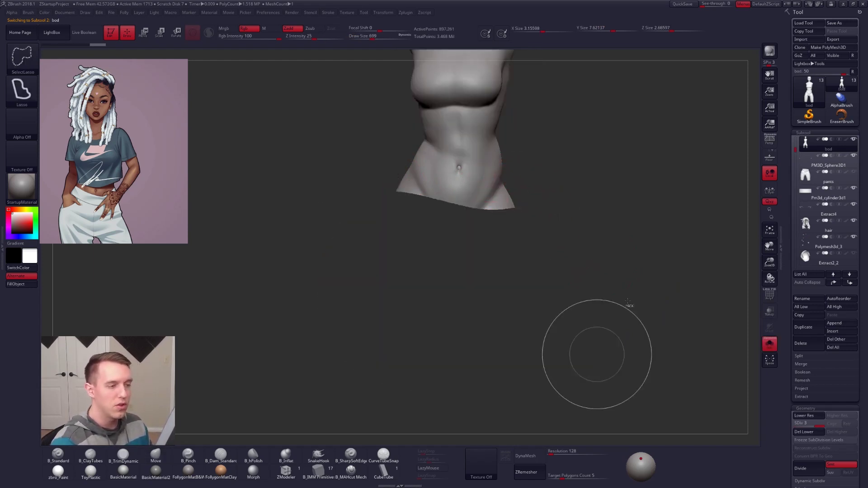
# Step: Make the pants the active subtool again, set the draw size to 1084, and isolate the pants
pyautogui.click(818, 176)
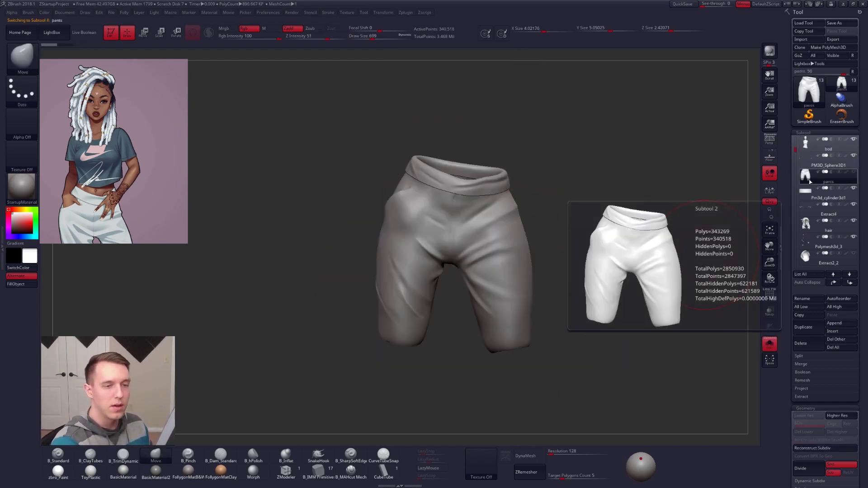
pyautogui.hotkey('alt', 's')
pyautogui.press('space')
pyautogui.moveTo(521, 242); pyautogui.dragTo(525, 243)
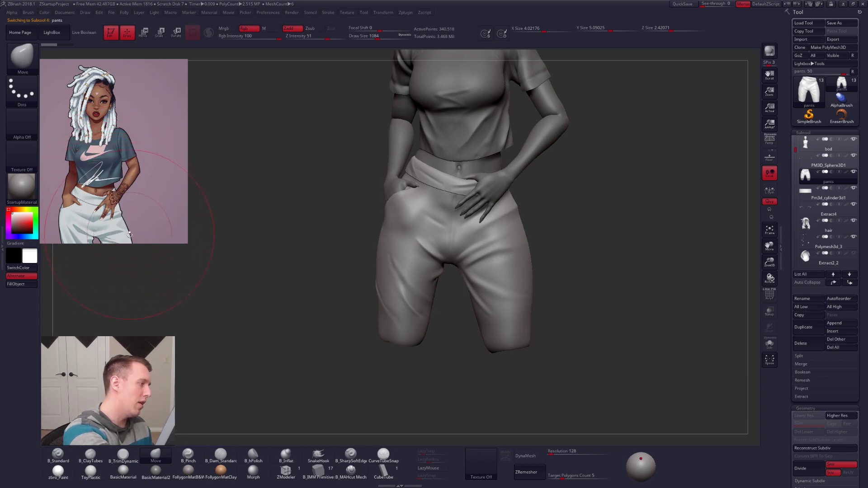
pyautogui.hotkey('alt', 's')
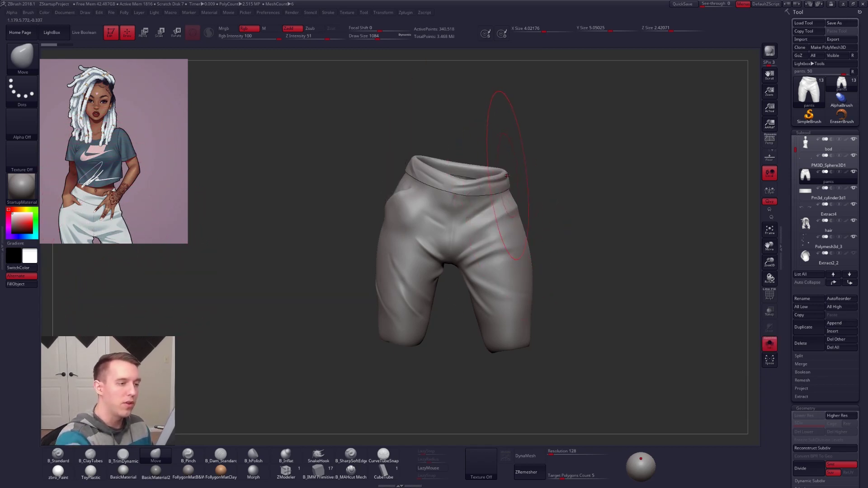
# Step: Try a lasso mask over the outer part of the pants' left leg and clear it
pyautogui.moveTo(524, 223)
pyautogui.keyDown('ctrl'); pyautogui.mouseDown()
pyautogui.moveTo(529, 253)
pyautogui.moveTo(506, 181)
pyautogui.moveTo(409, 441)
pyautogui.moveTo(398, 427)
pyautogui.mouseUp(); pyautogui.keyUp('ctrl')
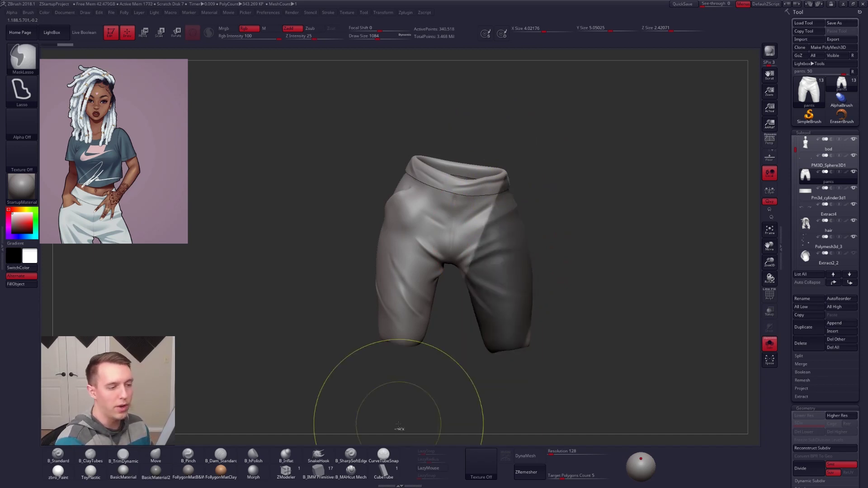
pyautogui.keyDown('ctrl'); pyautogui.click(560, 322); pyautogui.keyUp('ctrl')
# Step: Pull the outer left hip and upper thigh of the pants inward with the Move brush at draw size 1194
pyautogui.press('b')
pyautogui.press('m')
pyautogui.press('v')
pyautogui.moveTo(527, 242); pyautogui.dragTo(514, 220)
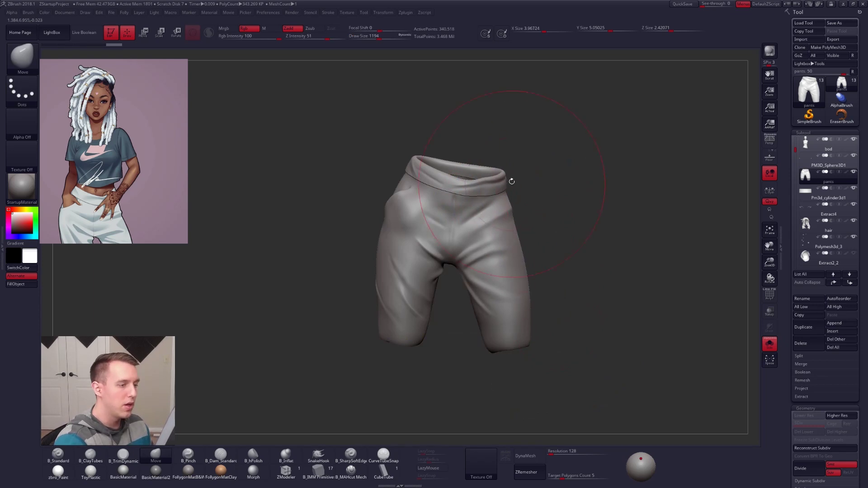
pyautogui.moveTo(514, 223); pyautogui.dragTo(526, 223, button='right')
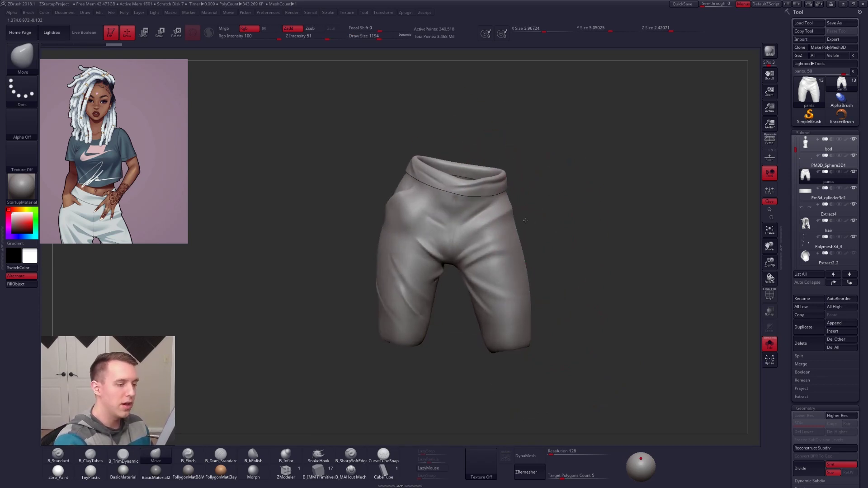
pyautogui.moveTo(524, 244); pyautogui.dragTo(519, 246)
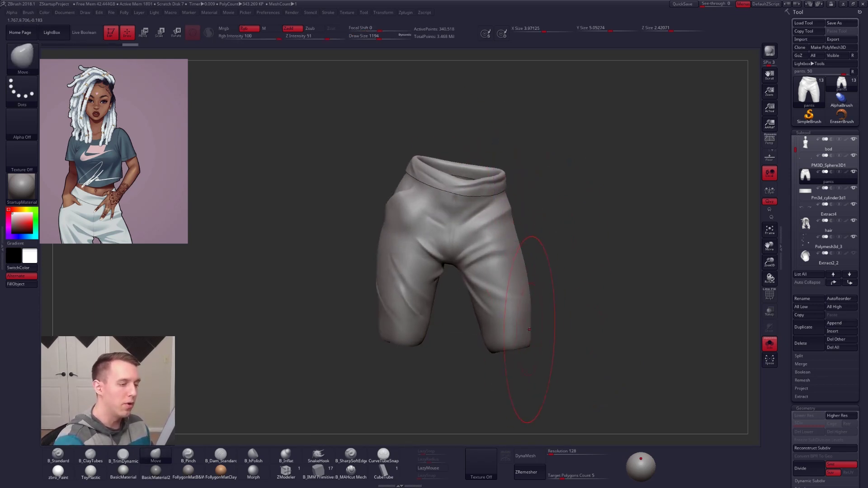
pyautogui.keyDown('shift'); pyautogui.moveTo(520, 234); pyautogui.dragTo(517, 244); pyautogui.keyUp('shift')
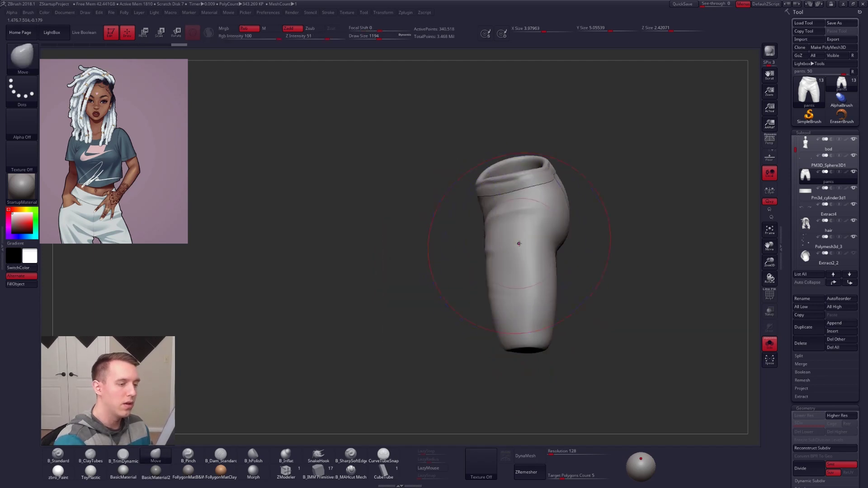
pyautogui.moveTo(518, 245); pyautogui.dragTo(550, 235, button='right')
pyautogui.moveTo(475, 280); pyautogui.dragTo(497, 324)
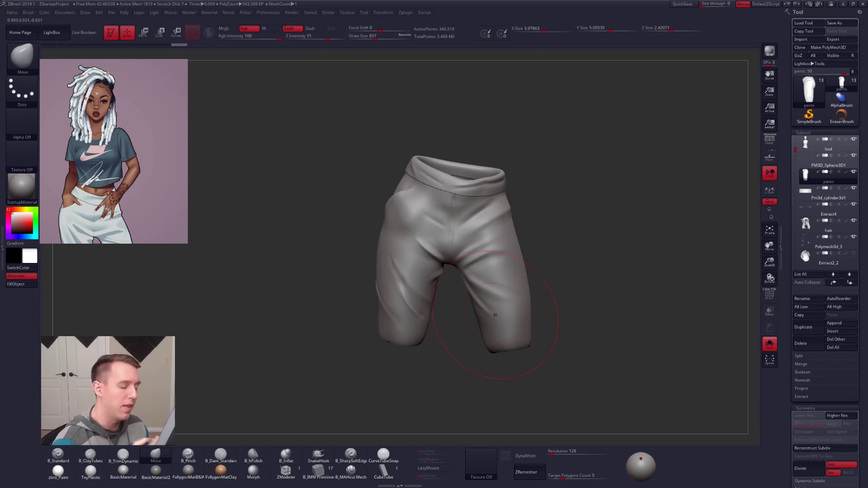
# Step: Show the whole figure, switch to Rotate mode with the Transpose line, and draw a line from the waistband past the character's right leg
pyautogui.hotkey('alt', 's')
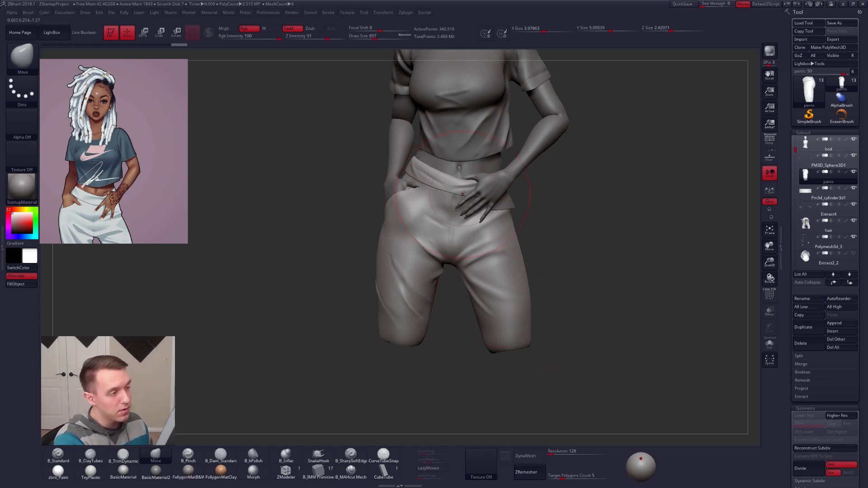
pyautogui.press('r')
pyautogui.click(192, 33)
pyautogui.moveTo(451, 177); pyautogui.dragTo(218, 341)
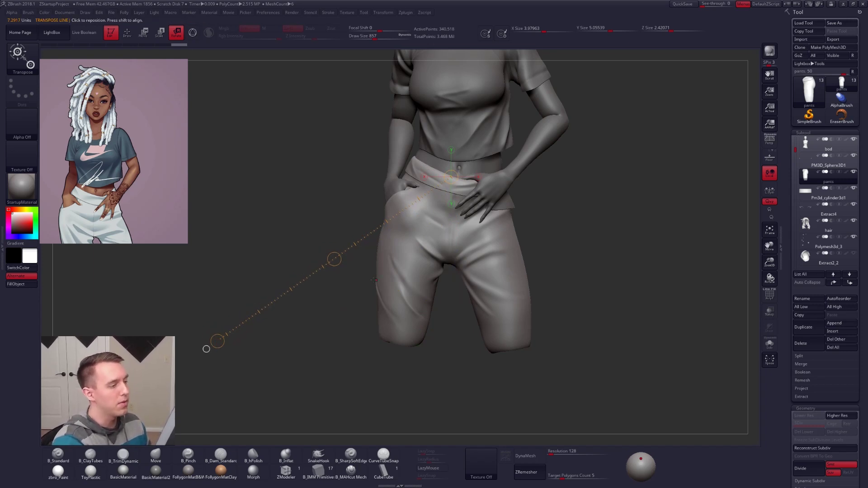
# Step: Return to Draw mode with the Move brush and reduce the draw size to 227 for work around the crotch of the pants
pyautogui.press('q')
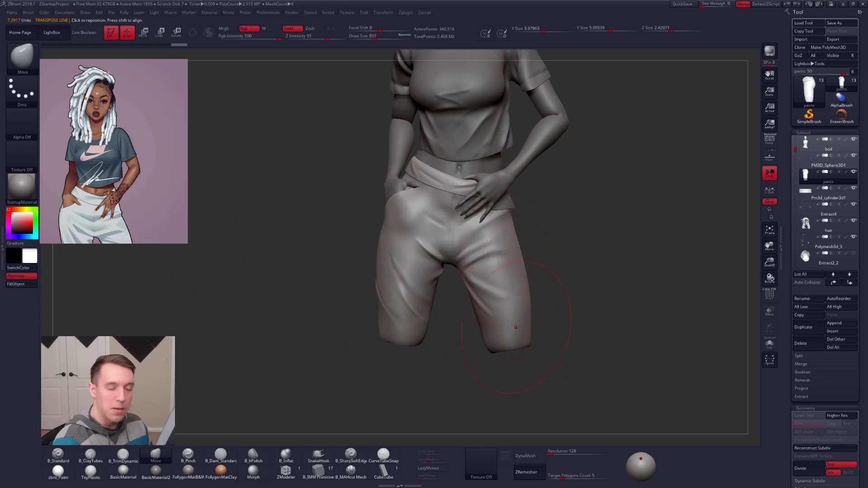
pyautogui.press('space')
pyautogui.moveTo(518, 244); pyautogui.dragTo(515, 245)
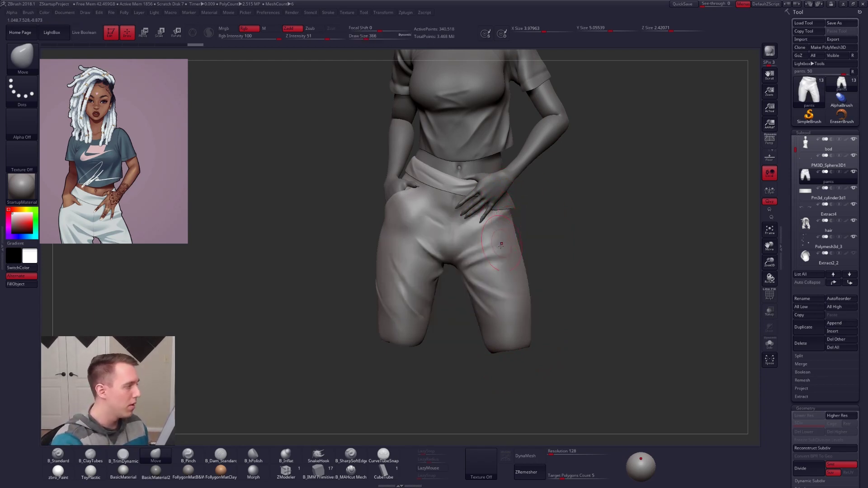
pyautogui.press('ctrl')
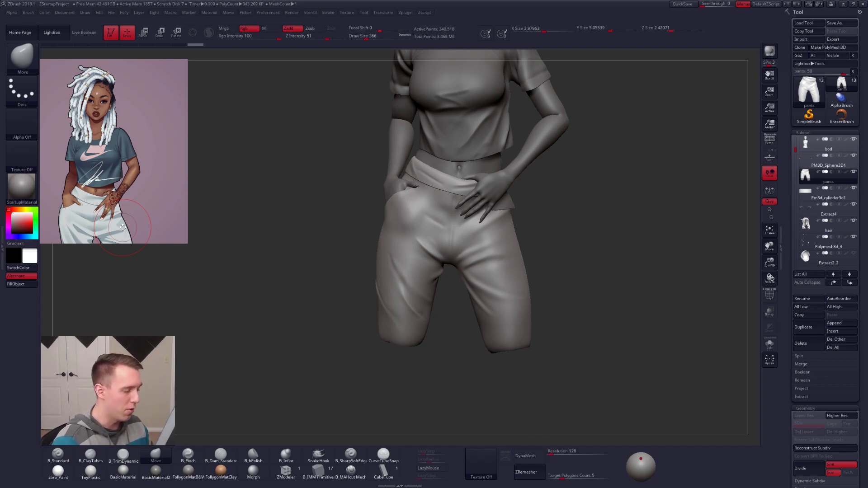
pyautogui.press('space')
pyautogui.moveTo(444, 263); pyautogui.dragTo(440, 263)
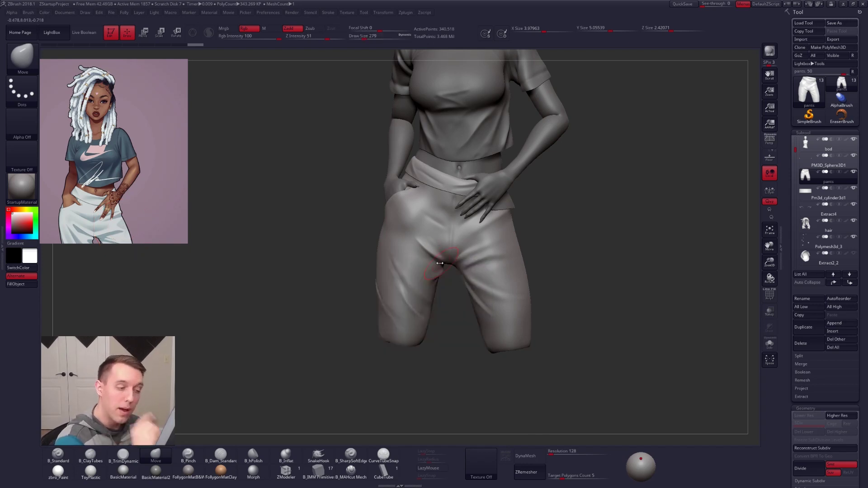
pyautogui.keyDown('ctrl'); pyautogui.moveTo(490, 267); pyautogui.dragTo(497, 315, button='right'); pyautogui.keyUp('ctrl')
pyautogui.keyDown('alt'); pyautogui.moveTo(478, 236); pyautogui.dragTo(491, 277, button='right'); pyautogui.keyUp('alt')
pyautogui.press('space')
pyautogui.moveTo(489, 278); pyautogui.dragTo(486, 278)
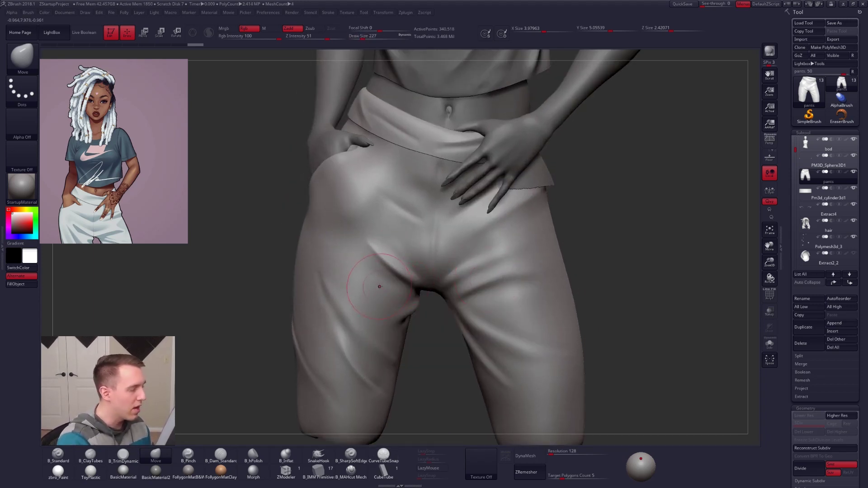
pyautogui.moveTo(443, 290); pyautogui.dragTo(423, 251, button='right')
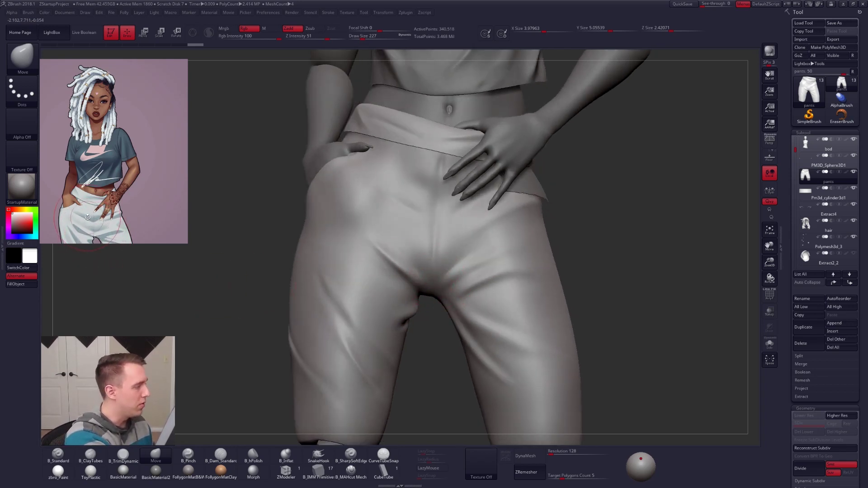
# Step: Isolate the pants and use the B_MAHcut Mech brush to cut a V-shaped crease from the right hip through the crotch across the left thigh
pyautogui.click(351, 470)
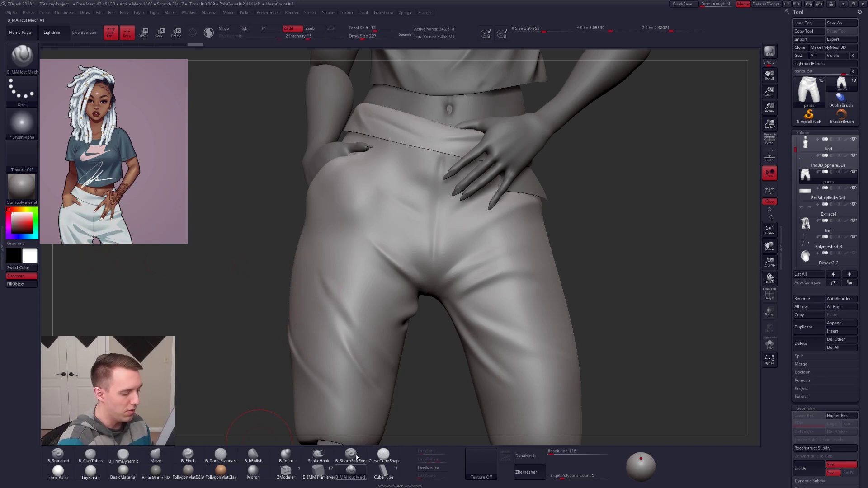
pyautogui.hotkey('alt', 's')
pyautogui.keyDown('ctrl'); pyautogui.moveTo(397, 261); pyautogui.dragTo(375, 253, button='right'); pyautogui.keyUp('ctrl')
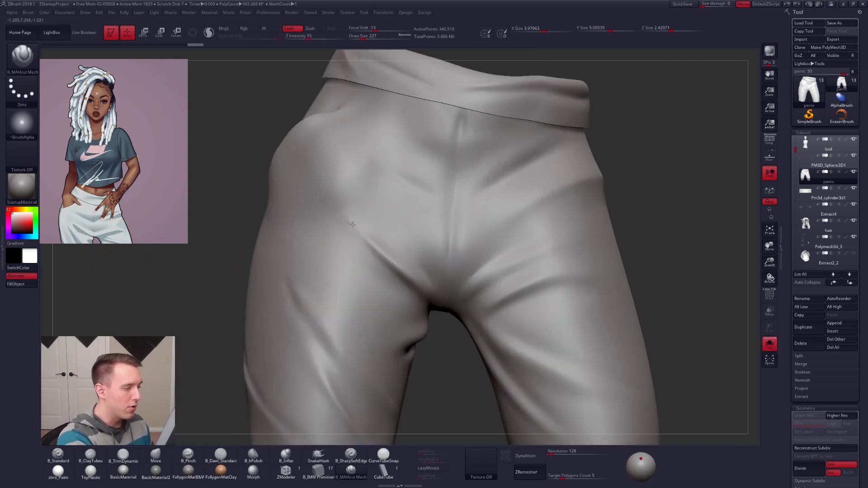
pyautogui.moveTo(349, 220); pyautogui.dragTo(388, 259)
pyautogui.hotkey('shift', 'f')
pyautogui.hotkey('shift', 'f')
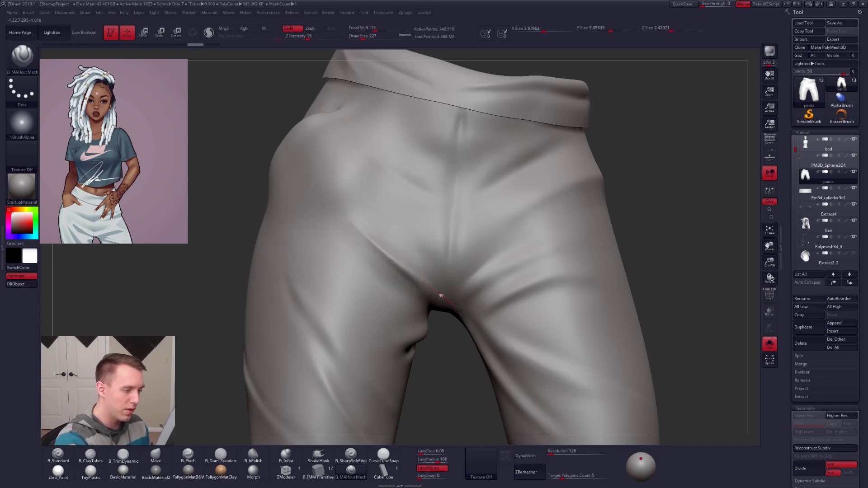
pyautogui.moveTo(467, 286); pyautogui.dragTo(570, 241)
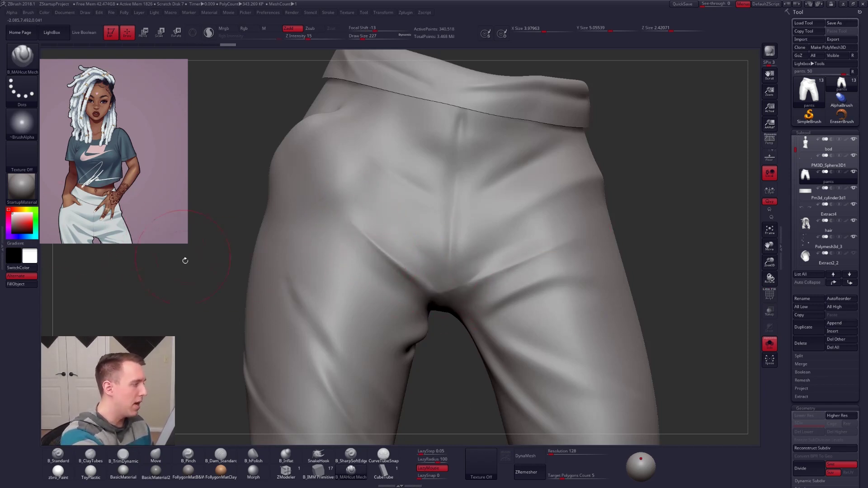
pyautogui.moveTo(428, 297)
pyautogui.mouseDown()
pyautogui.moveTo(457, 315)
pyautogui.moveTo(555, 248)
pyautogui.mouseUp()
# Step: Extend the crease downward across the outer left thigh and sharpen the creases on both sides of the crotch
pyautogui.moveTo(550, 259); pyautogui.dragTo(575, 267, button='right')
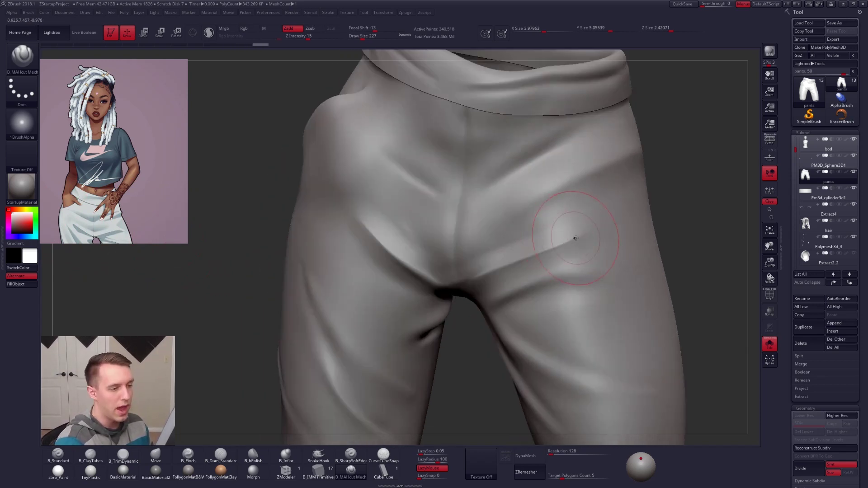
pyautogui.moveTo(661, 275); pyautogui.dragTo(665, 277)
pyautogui.moveTo(580, 246); pyautogui.dragTo(670, 277)
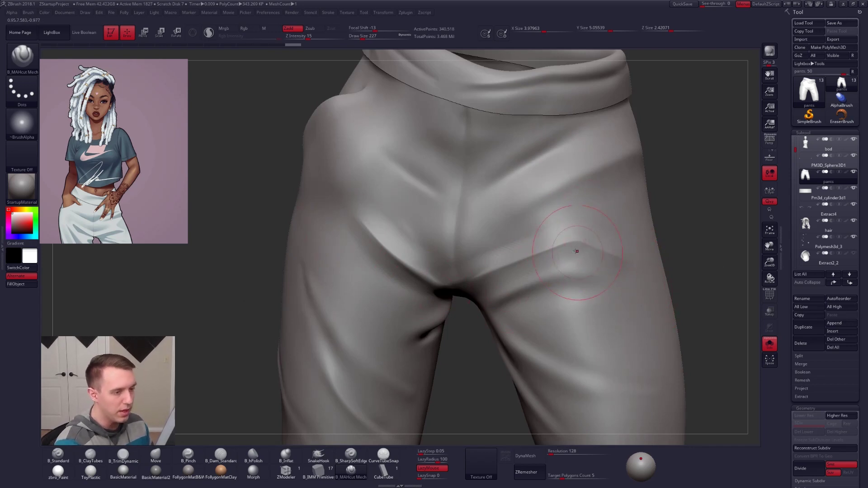
pyautogui.moveTo(547, 280); pyautogui.dragTo(577, 267, button='right')
pyautogui.moveTo(339, 208); pyautogui.dragTo(409, 271)
pyautogui.moveTo(534, 255); pyautogui.dragTo(556, 248)
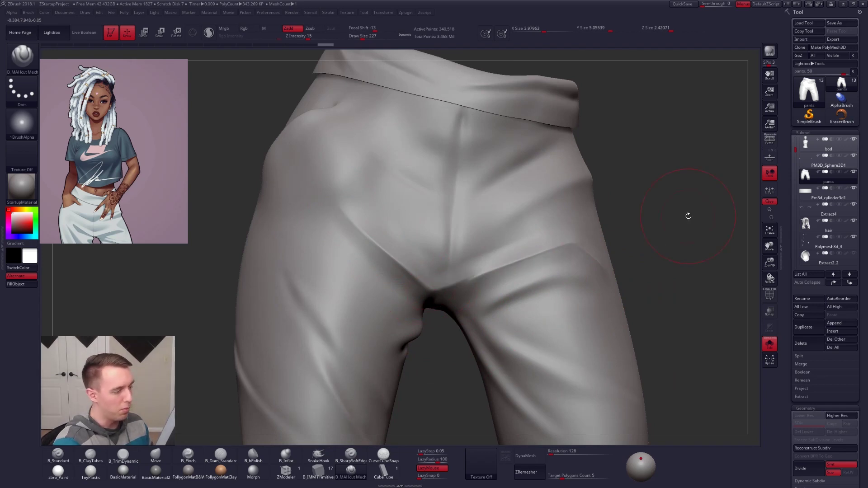
# Step: Set the draw size to 140 and plane a flat band along the upper edge of the V-shaped crease on both sides
pyautogui.press('space')
pyautogui.moveTo(481, 276); pyautogui.dragTo(476, 277)
pyautogui.moveTo(418, 242); pyautogui.dragTo(375, 262, button='right')
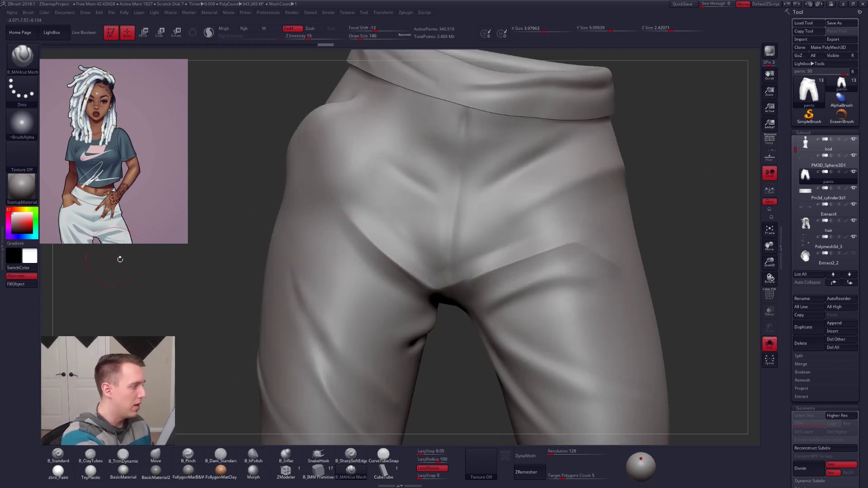
pyautogui.moveTo(357, 200)
pyautogui.mouseDown()
pyautogui.moveTo(436, 268)
pyautogui.moveTo(574, 237)
pyautogui.mouseUp()
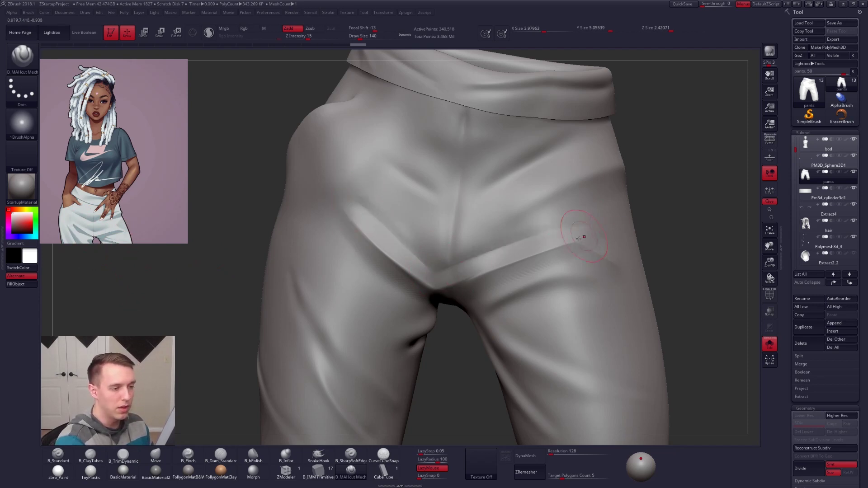
pyautogui.moveTo(571, 245); pyautogui.dragTo(540, 249, button='right')
pyautogui.moveTo(365, 206); pyautogui.dragTo(449, 274)
pyautogui.moveTo(515, 241); pyautogui.dragTo(515, 241)
pyautogui.moveTo(449, 311); pyautogui.dragTo(439, 361)
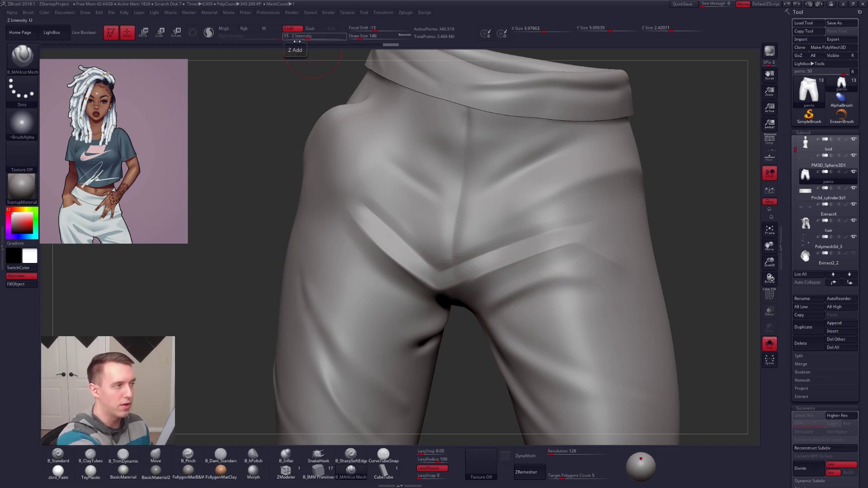
pyautogui.moveTo(364, 203); pyautogui.dragTo(452, 281)
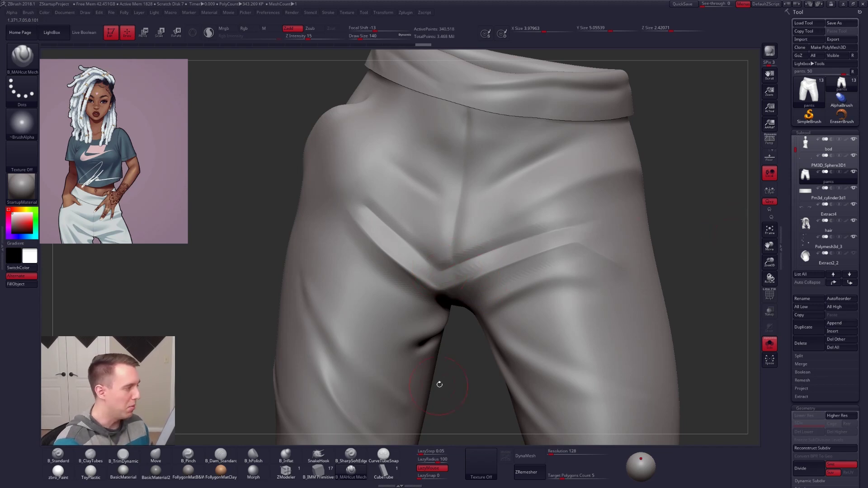
# Step: Smooth the planed bands above the V-shaped crease so they blend into the front of the pants
pyautogui.keyDown('shift'); pyautogui.moveTo(542, 227); pyautogui.dragTo(465, 255); pyautogui.keyUp('shift')
pyautogui.moveTo(430, 229)
pyautogui.keyDown('shift'); pyautogui.mouseDown()
pyautogui.moveTo(395, 204)
pyautogui.moveTo(360, 226)
pyautogui.mouseUp(); pyautogui.keyUp('shift')
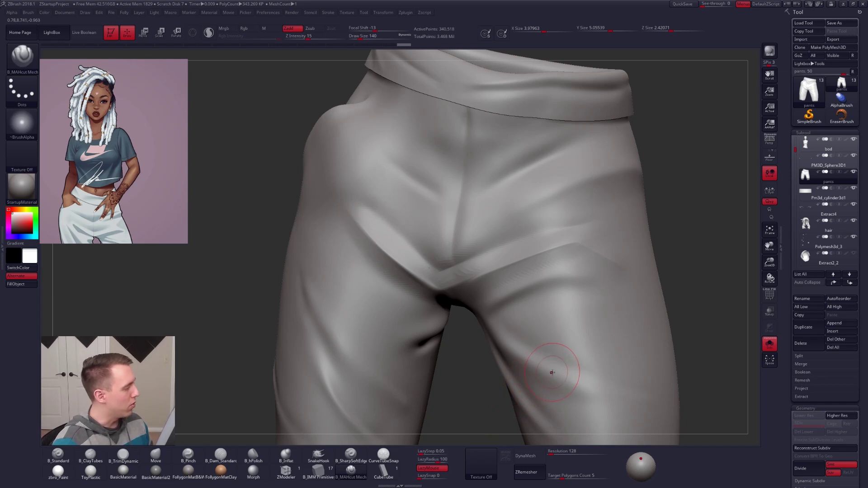
pyautogui.moveTo(217, 280); pyautogui.dragTo(298, 271)
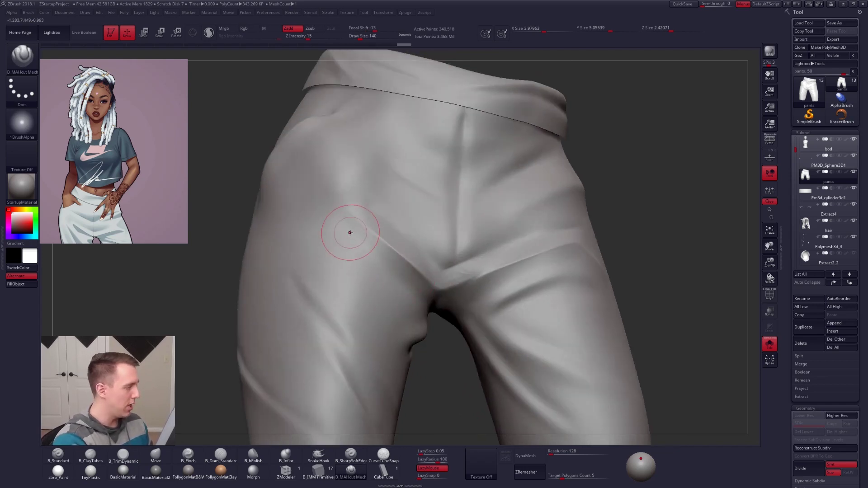
# Step: Plane the area beneath the crease on the inner right thigh and cut flatter folds across the upper left thigh
pyautogui.moveTo(354, 225); pyautogui.dragTo(377, 276)
pyautogui.moveTo(429, 345); pyautogui.dragTo(406, 330)
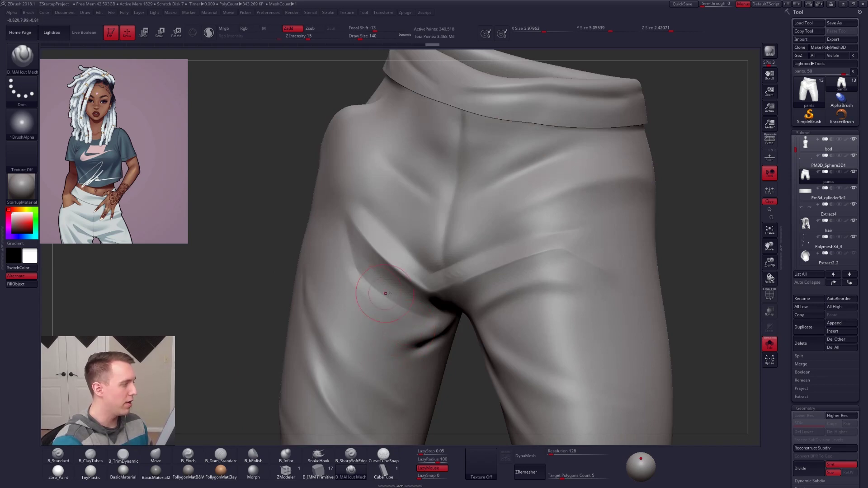
pyautogui.moveTo(509, 295); pyautogui.dragTo(518, 296)
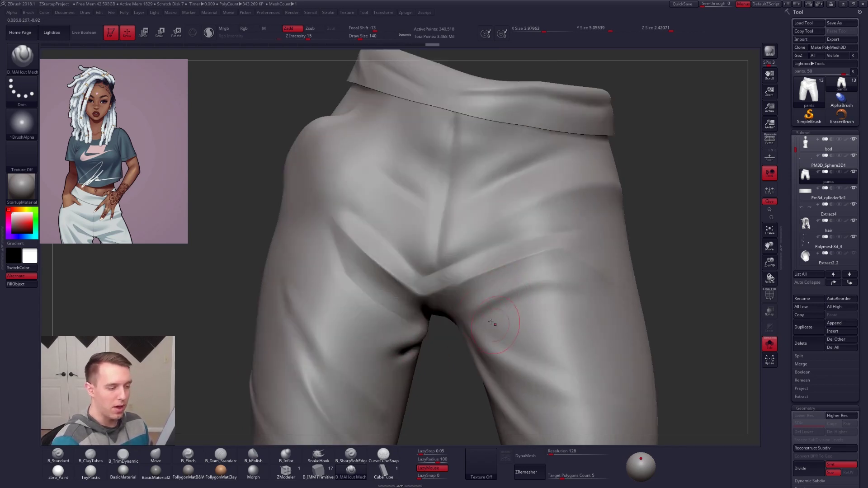
pyautogui.moveTo(527, 337); pyautogui.dragTo(552, 345)
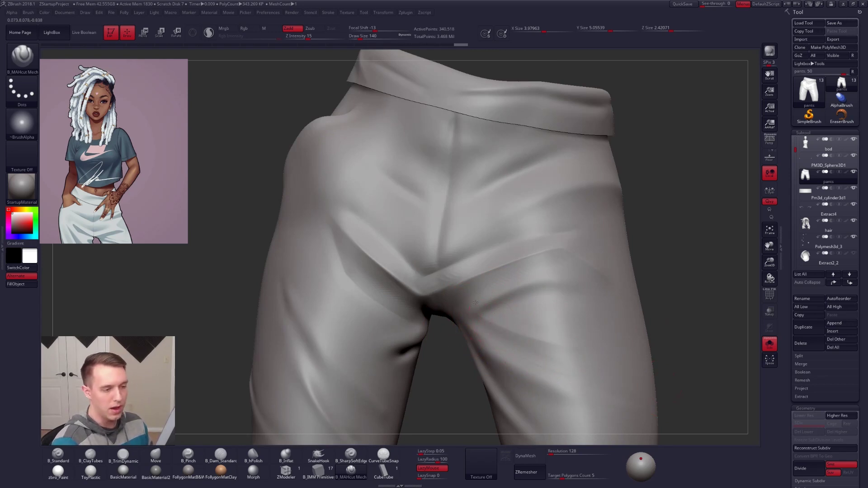
pyautogui.moveTo(511, 296); pyautogui.dragTo(565, 280)
pyautogui.moveTo(657, 273); pyautogui.dragTo(678, 277)
# Step: Build up the upper left thigh below the crease with the ClayTubes brush and smooth the surrounding folds
pyautogui.press('b')
pyautogui.press('c')
pyautogui.press('t')
pyautogui.moveTo(503, 291); pyautogui.dragTo(552, 278)
pyautogui.press('shift')
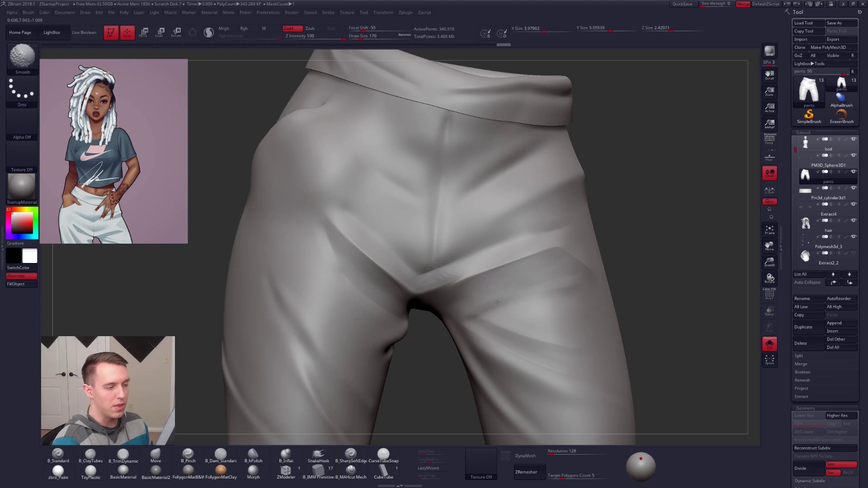
pyautogui.keyDown('shift'); pyautogui.moveTo(536, 296); pyautogui.dragTo(547, 299); pyautogui.keyUp('shift')
pyautogui.moveTo(546, 298); pyautogui.dragTo(587, 283, button='right')
pyautogui.keyDown('shift'); pyautogui.moveTo(587, 283); pyautogui.dragTo(592, 270); pyautogui.keyUp('shift')
pyautogui.keyDown('shift'); pyautogui.moveTo(538, 255); pyautogui.dragTo(515, 266); pyautogui.keyUp('shift')
pyautogui.keyDown('shift'); pyautogui.moveTo(565, 232); pyautogui.dragTo(493, 246); pyautogui.keyUp('shift')
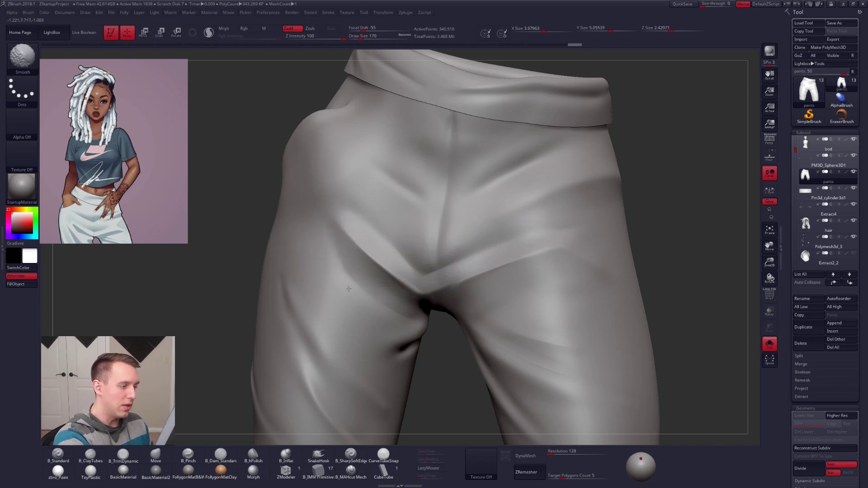
# Step: Adjust the front of the crotch from below with the Move brush
pyautogui.moveTo(403, 314)
pyautogui.mouseDown(button='right')
pyautogui.moveTo(434, 254)
pyautogui.moveTo(430, 212)
pyautogui.mouseUp(button='right')
pyautogui.press('b')
pyautogui.press('m')
pyautogui.press('v')
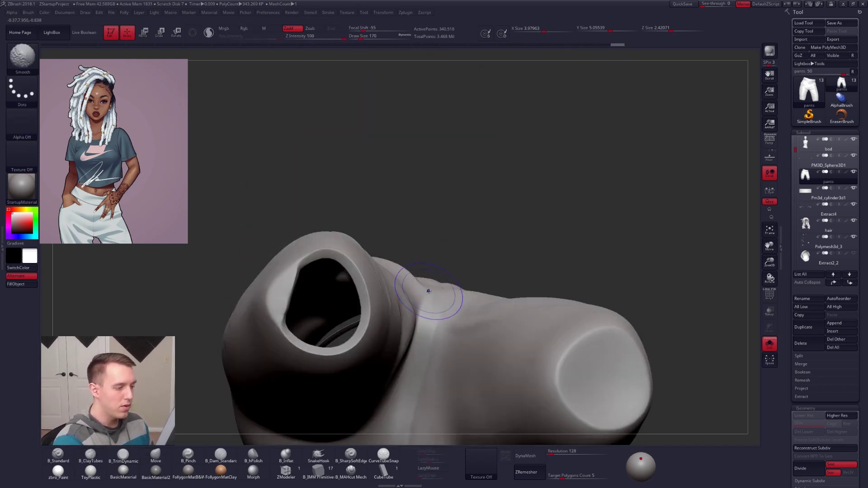
pyautogui.moveTo(427, 290); pyautogui.dragTo(431, 286)
pyautogui.moveTo(432, 310)
pyautogui.mouseDown(button='right')
pyautogui.moveTo(385, 239)
pyautogui.moveTo(411, 253)
pyautogui.moveTo(511, 269)
pyautogui.moveTo(502, 286)
pyautogui.mouseUp(button='right')
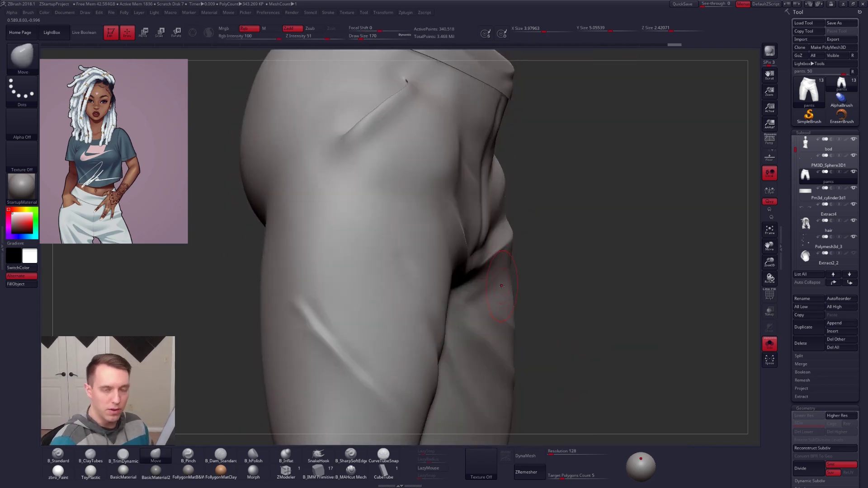
pyautogui.keyDown('alt'); pyautogui.moveTo(520, 304); pyautogui.dragTo(482, 303); pyautogui.keyUp('alt')
pyautogui.moveTo(598, 379); pyautogui.dragTo(618, 392)
# Step: Check the pants against the whole figure from the side and front, and isolate the pants again
pyautogui.hotkey('alt', 's')
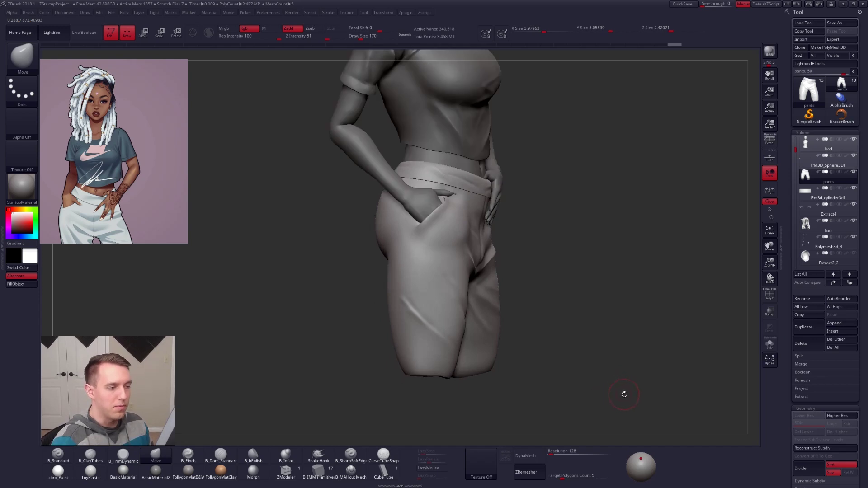
pyautogui.moveTo(630, 396); pyautogui.dragTo(573, 406, button='right')
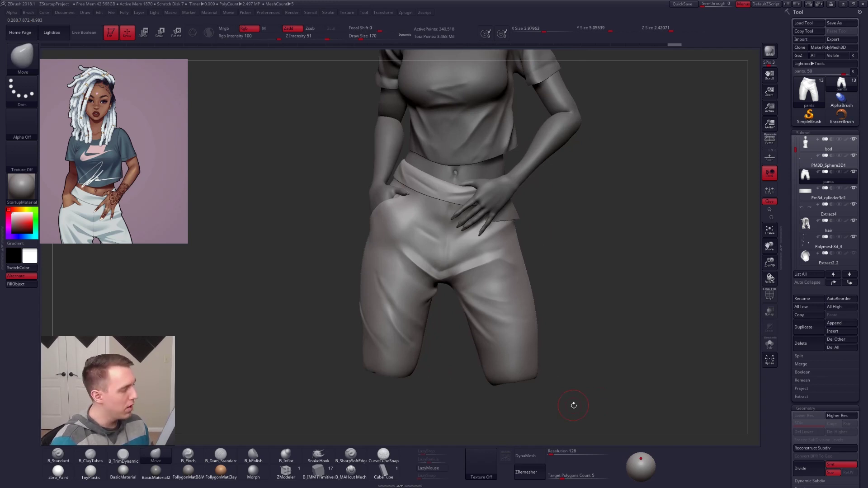
pyautogui.moveTo(501, 434); pyautogui.dragTo(533, 427, button='right')
pyautogui.hotkey('alt', 's')
pyautogui.moveTo(484, 274); pyautogui.dragTo(554, 349, button='right')
pyautogui.hotkey('shift', 'f')
pyautogui.hotkey('shift', 'f')
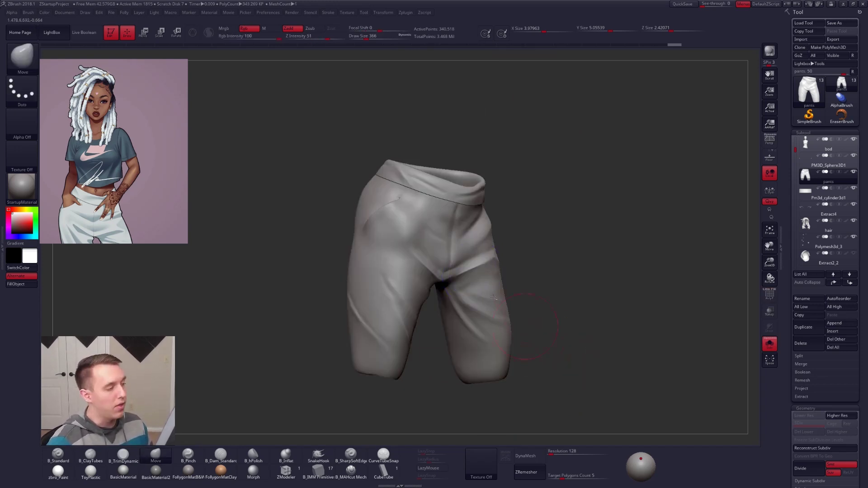
# Step: Switch to Chrome, show the Follygon YouTube uploads, and briefly open the ZBrush Projection Made Easy video
pyautogui.hotkey('alt', 'Tab')
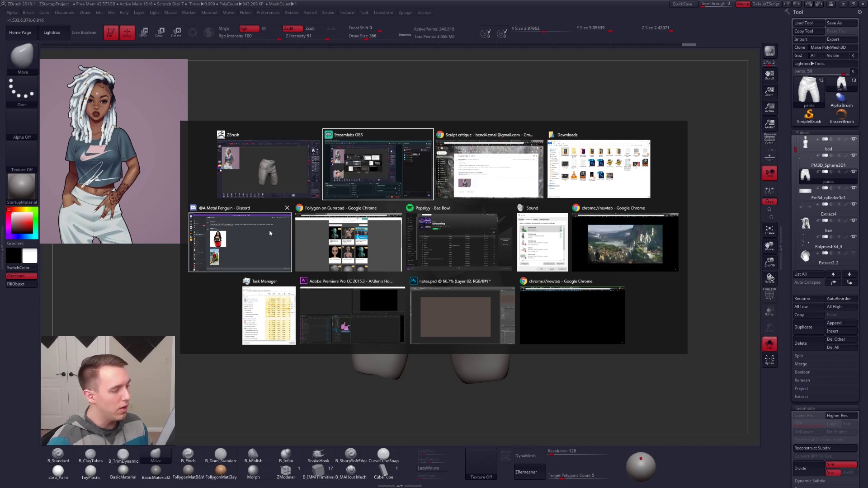
pyautogui.click(373, 249)
pyautogui.hotkey('ctrl', '1')
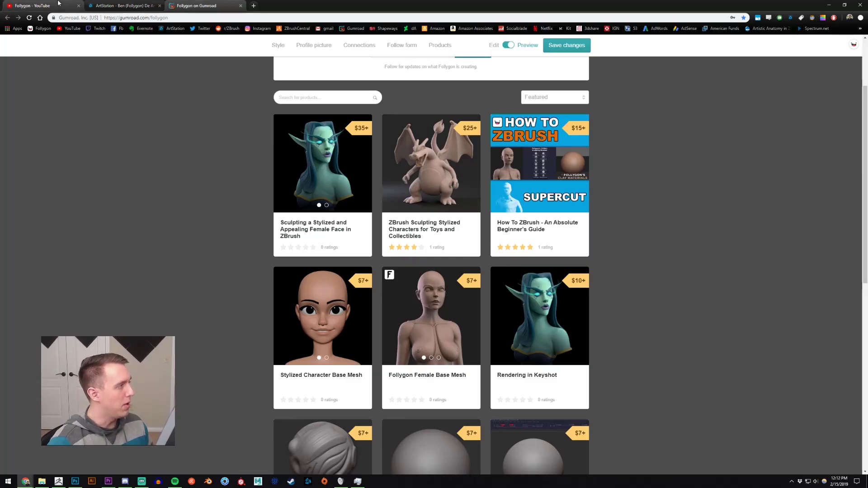
pyautogui.click(293, 224)
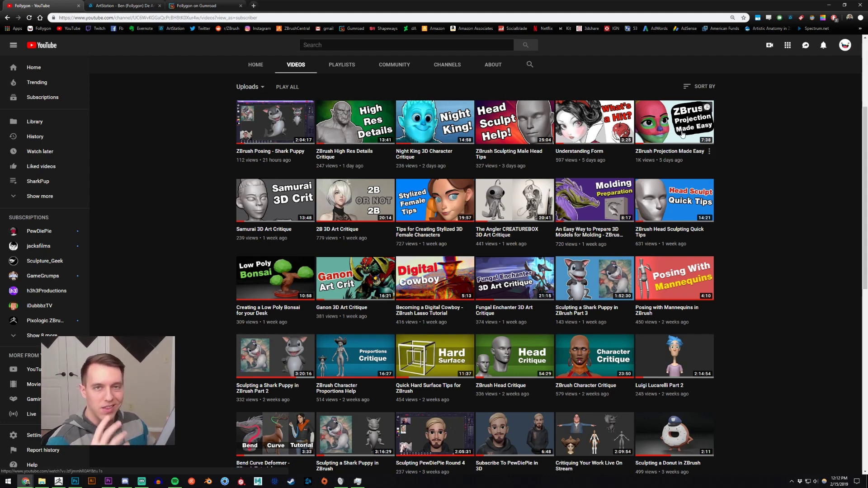
pyautogui.middleClick(683, 134)
pyautogui.click(129, 6)
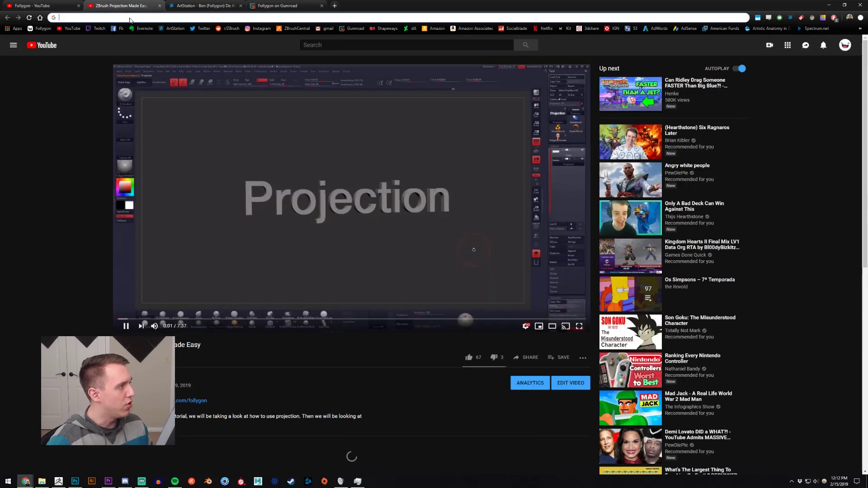
pyautogui.hotkey('ctrl', 'w')
# Step: Look at the Follygon product page on Gumroad and switch back to ZBrush
pyautogui.click(206, 7)
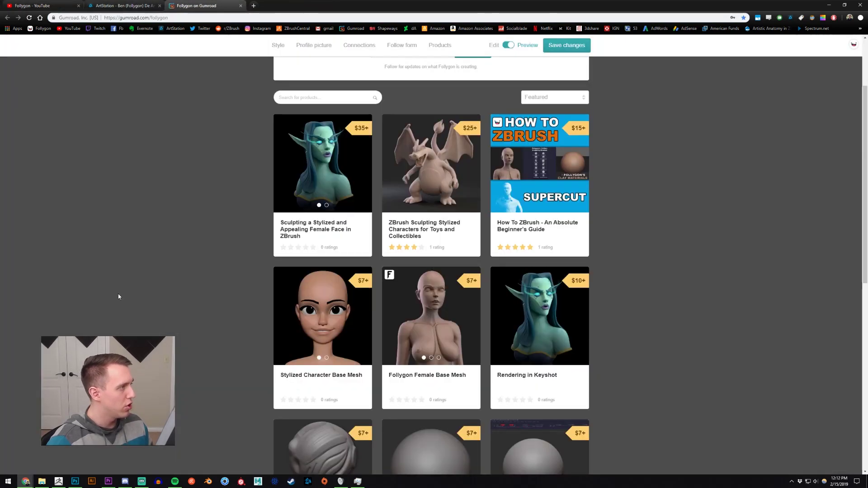
pyautogui.click(57, 480)
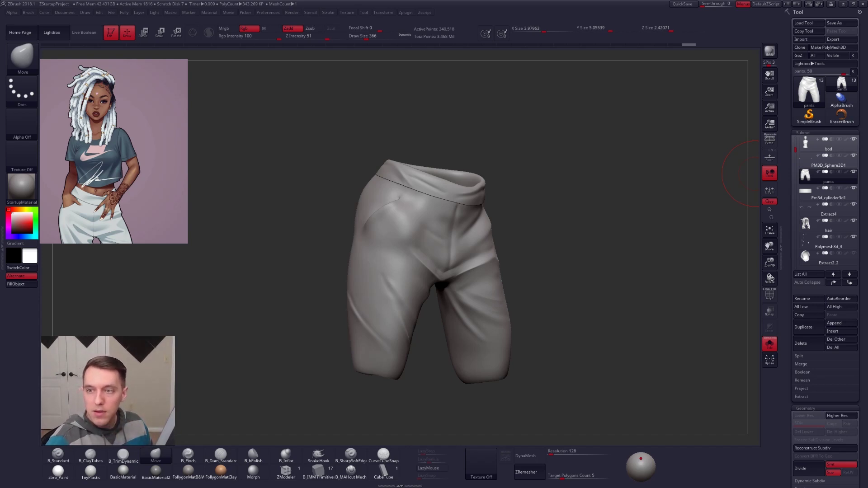
# Step: Show the whole figure, select the body subtool and isolate it with the abdomen in view
pyautogui.moveTo(521, 259); pyautogui.dragTo(571, 238)
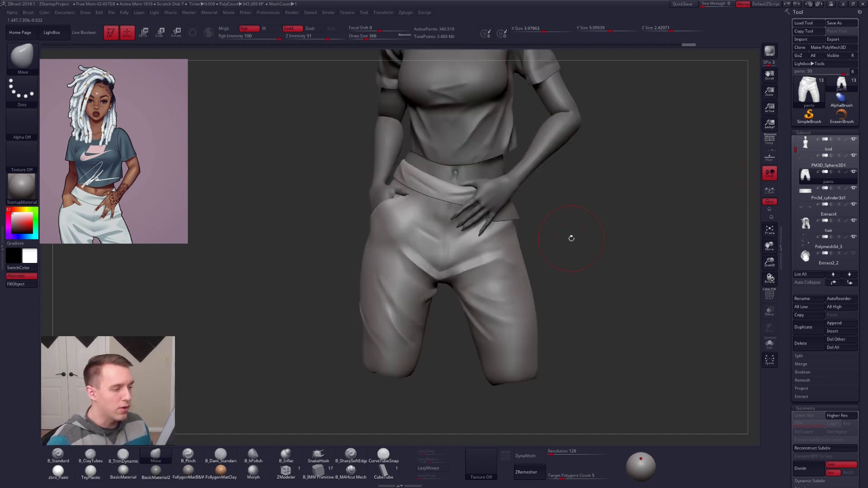
pyautogui.hotkey('ctrl', 'shift', 's')
pyautogui.keyDown('alt'); pyautogui.moveTo(544, 267); pyautogui.dragTo(512, 301); pyautogui.keyUp('alt')
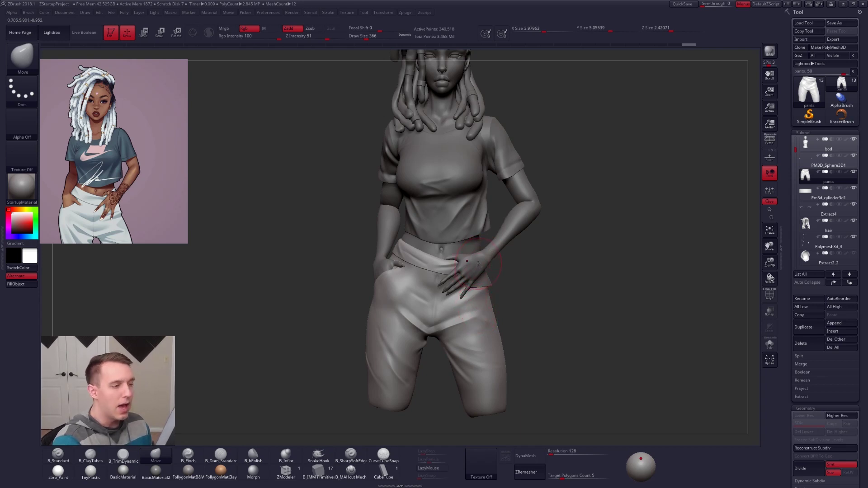
pyautogui.keyDown('alt'); pyautogui.click(498, 213); pyautogui.keyUp('alt')
pyautogui.moveTo(480, 236)
pyautogui.keyDown('alt'); pyautogui.mouseDown(button='right')
pyautogui.moveTo(488, 271)
pyautogui.moveTo(464, 295)
pyautogui.mouseUp(button='right'); pyautogui.keyUp('alt')
pyautogui.hotkey('alt', 's')
pyautogui.press('s')
pyautogui.moveTo(452, 292); pyautogui.dragTo(429, 287)
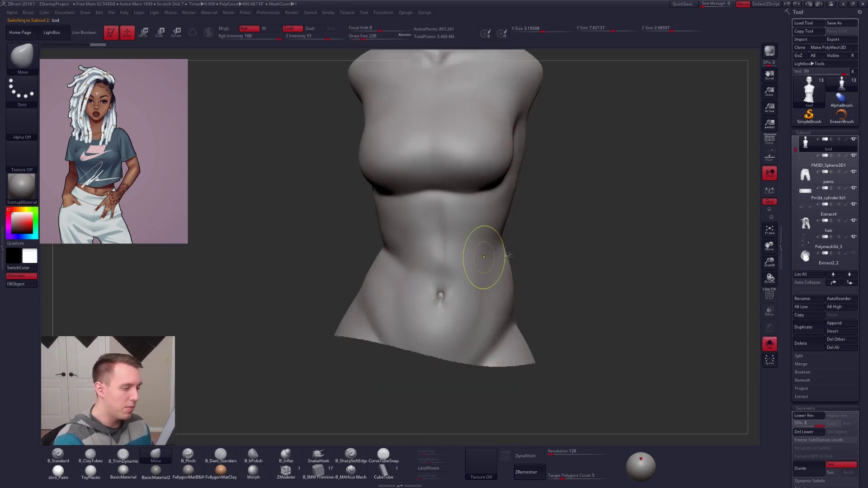
# Step: Assign the visible torso its own polygroup and unhide the body's legs
pyautogui.keyDown('ctrl'); pyautogui.keyDown('shift'); pyautogui.click(538, 267); pyautogui.keyUp('shift'); pyautogui.keyUp('ctrl')
pyautogui.moveTo(429, 332); pyautogui.dragTo(477, 336, button='right')
pyautogui.hotkey('ctrl', 'z')
pyautogui.hotkey('shift', 'f')
pyautogui.hotkey('ctrl', 'w')
pyautogui.keyDown('ctrl'); pyautogui.keyDown('shift'); pyautogui.click(532, 294); pyautogui.keyUp('shift'); pyautogui.keyUp('ctrl')
pyautogui.hotkey('shift', 'f')
pyautogui.keyDown('shift'); pyautogui.moveTo(436, 309); pyautogui.dragTo(417, 304, button='right'); pyautogui.keyUp('shift')
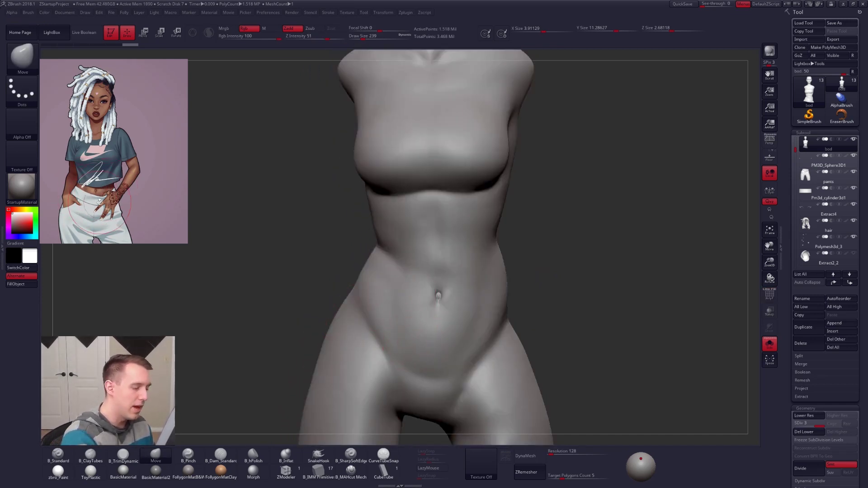
# Step: Carve a line down each side of the lower abdomen with the B_MAHcut Mech brush at draw size 170
pyautogui.click(350, 470)
pyautogui.press('space')
pyautogui.moveTo(405, 329)
pyautogui.mouseDown()
pyautogui.moveTo(403, 354)
pyautogui.moveTo(391, 267)
pyautogui.mouseUp()
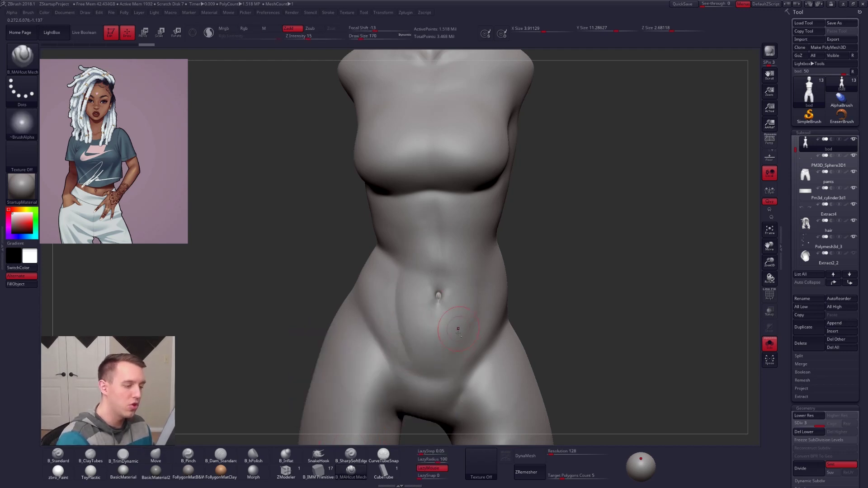
pyautogui.moveTo(466, 348); pyautogui.dragTo(480, 272)
pyautogui.hotkey('alt', 's')
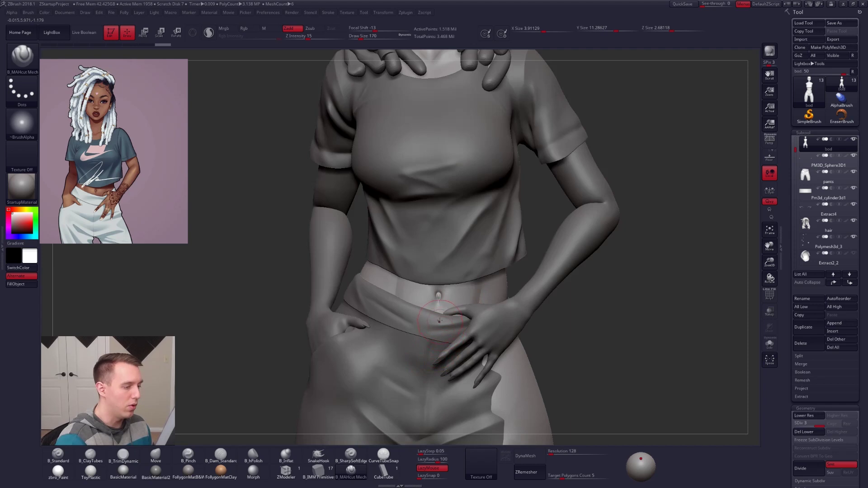
# Step: Increase the draw size to 203 and smooth the carved abdominal lines and the area beneath the navel
pyautogui.press('space')
pyautogui.moveTo(439, 320); pyautogui.dragTo(429, 316)
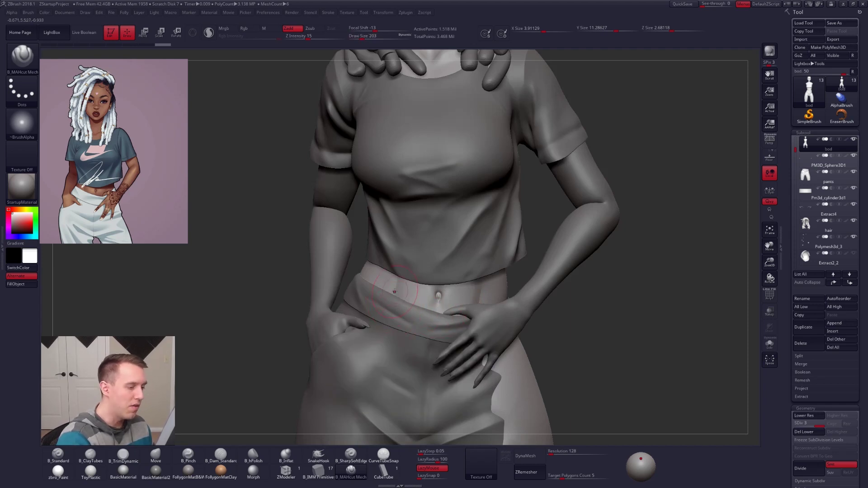
pyautogui.hotkey('ctrl', 'shift', 's')
pyautogui.keyDown('shift'); pyautogui.moveTo(394, 304); pyautogui.dragTo(401, 332); pyautogui.keyUp('shift')
pyautogui.keyDown('shift'); pyautogui.moveTo(470, 332); pyautogui.dragTo(479, 306); pyautogui.keyUp('shift')
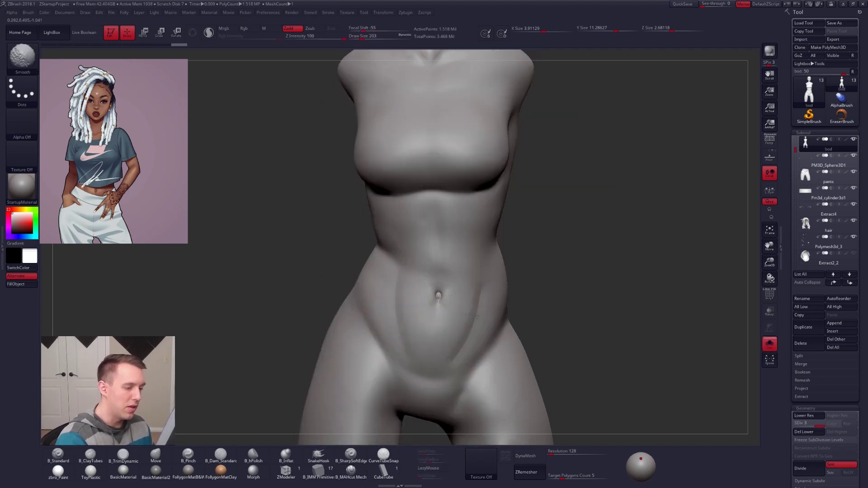
pyautogui.keyDown('shift'); pyautogui.moveTo(452, 360); pyautogui.dragTo(448, 361); pyautogui.keyUp('shift')
# Step: Build up one side of the abdomen with ClayTubes, smooth it lightly and display the body's polyframe
pyautogui.moveTo(406, 284); pyautogui.dragTo(412, 346)
pyautogui.hotkey('shift', 'f')
pyautogui.hotkey('shift', 'f')
pyautogui.moveTo(403, 302)
pyautogui.keyDown('shift'); pyautogui.mouseDown()
pyautogui.moveTo(410, 322)
pyautogui.moveTo(403, 299)
pyautogui.mouseUp(); pyautogui.keyUp('shift')
pyautogui.hotkey('shift', 'f')
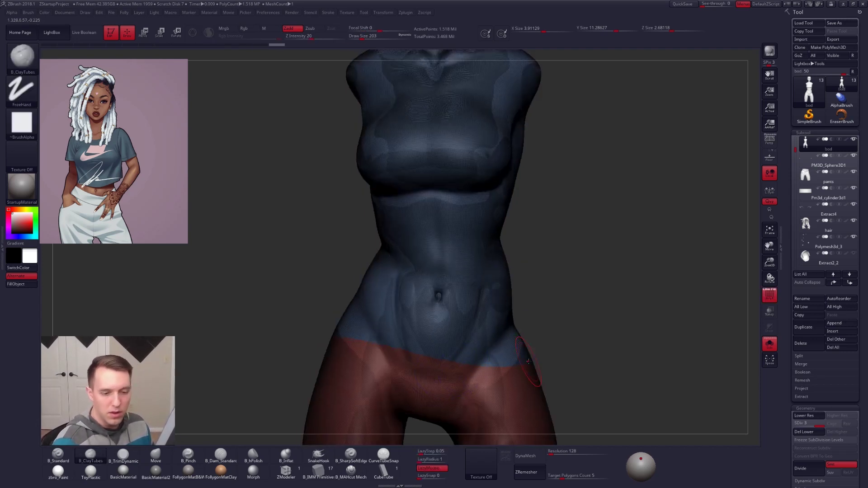
# Step: Lower the body to subdivision level 1, hide the polyframe and build up the lower abdomen with ClayTubes
pyautogui.moveTo(811, 424); pyautogui.dragTo(775, 428)
pyautogui.hotkey('shift', 'f')
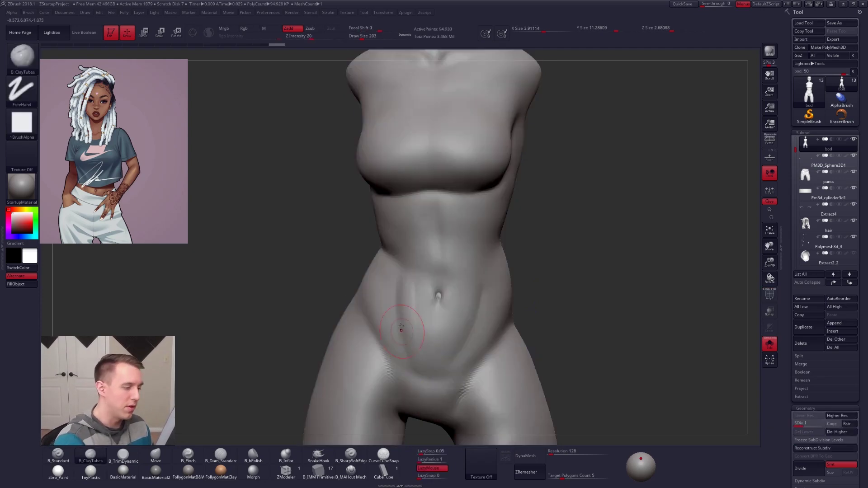
pyautogui.moveTo(414, 287)
pyautogui.mouseDown()
pyautogui.moveTo(415, 328)
pyautogui.moveTo(414, 301)
pyautogui.moveTo(420, 323)
pyautogui.moveTo(457, 335)
pyautogui.mouseUp()
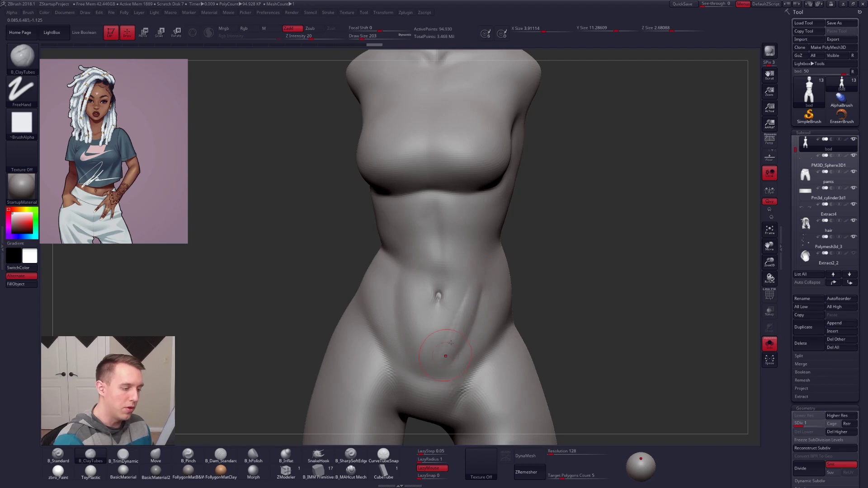
# Step: Check the abdomen against the clothed figure and reference, setting the B_MAHcut Mech brush to draw size 265
pyautogui.hotkey('shift', 's')
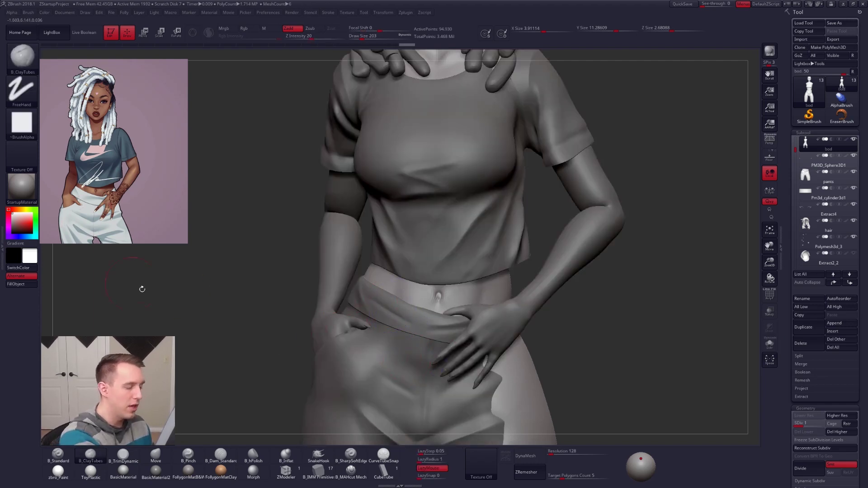
pyautogui.hotkey('ctrl', 'shift', 's')
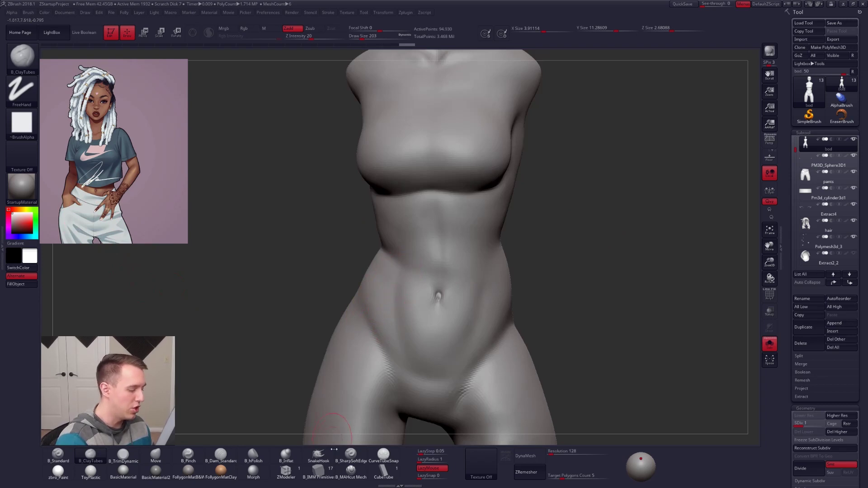
pyautogui.click(350, 470)
pyautogui.hotkey('ctrl', 'shift', 's')
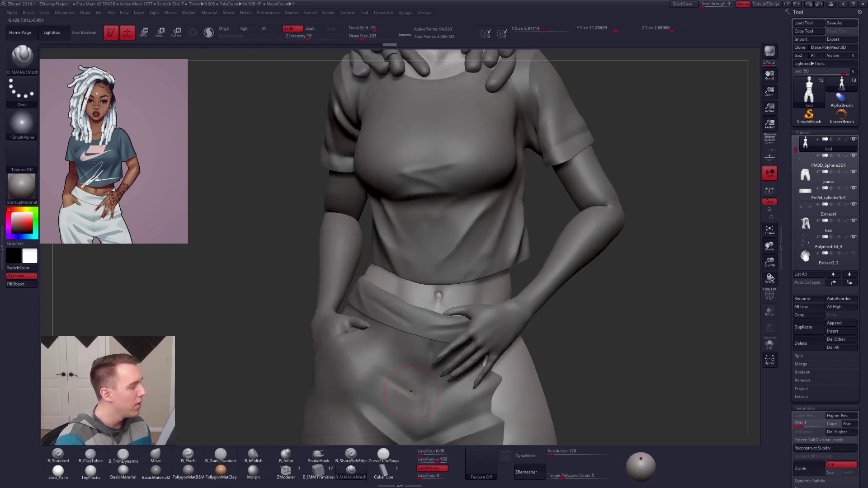
pyautogui.press('space')
pyautogui.click(504, 302)
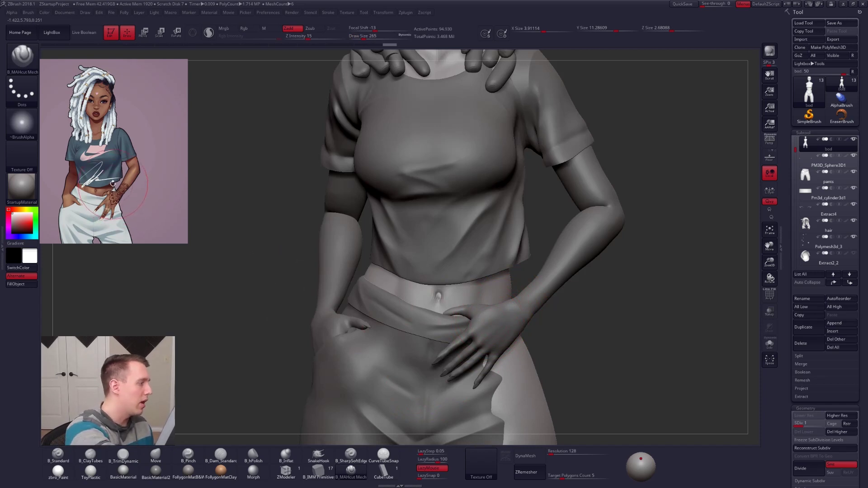
pyautogui.hotkey('ctrl', 'shift', 's')
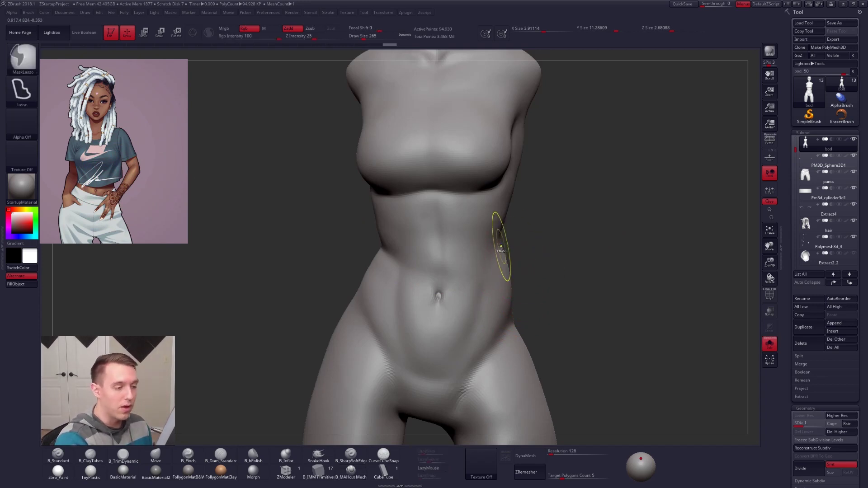
# Step: Mask the side of the waist and hip with a lasso, and clear the mask
pyautogui.moveTo(500, 241)
pyautogui.keyDown('ctrl'); pyautogui.mouseDown()
pyautogui.moveTo(508, 332)
pyautogui.moveTo(489, 226)
pyautogui.moveTo(533, 349)
pyautogui.mouseUp(); pyautogui.keyUp('ctrl')
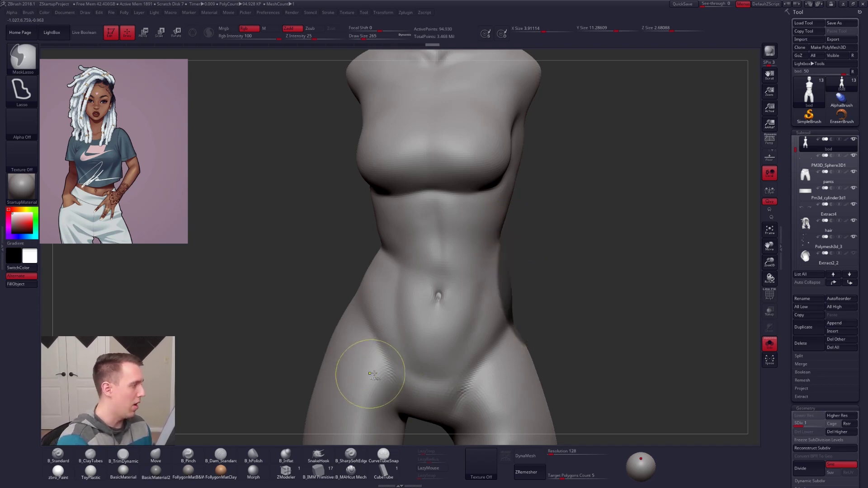
pyautogui.keyDown('ctrl'); pyautogui.moveTo(536, 293); pyautogui.dragTo(548, 309); pyautogui.keyUp('ctrl')
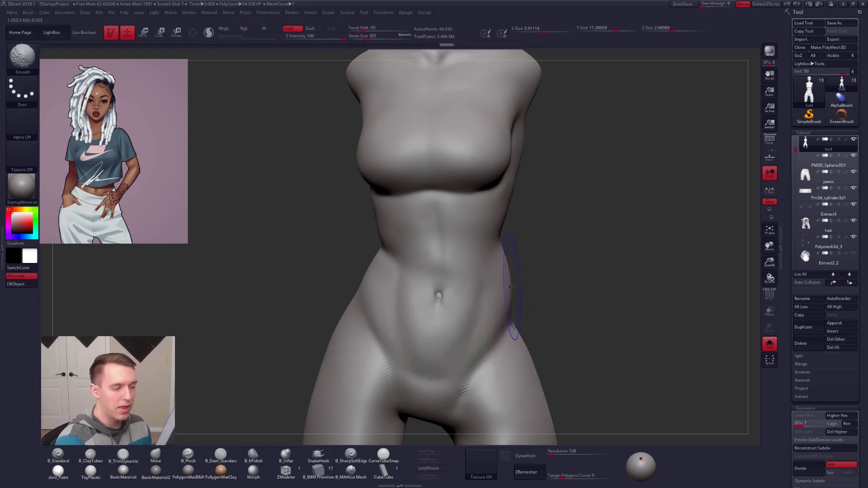
pyautogui.press('s')
# Step: Show the whole figure and mask the body above the thigh poking through the pants using a Transpose line
pyautogui.press('space')
pyautogui.click(526, 290)
pyautogui.keyDown('alt'); pyautogui.moveTo(575, 359); pyautogui.dragTo(539, 320); pyautogui.keyUp('alt')
pyautogui.keyDown('ctrl'); pyautogui.keyDown('shift'); pyautogui.click(519, 326); pyautogui.keyUp('shift'); pyautogui.keyUp('ctrl')
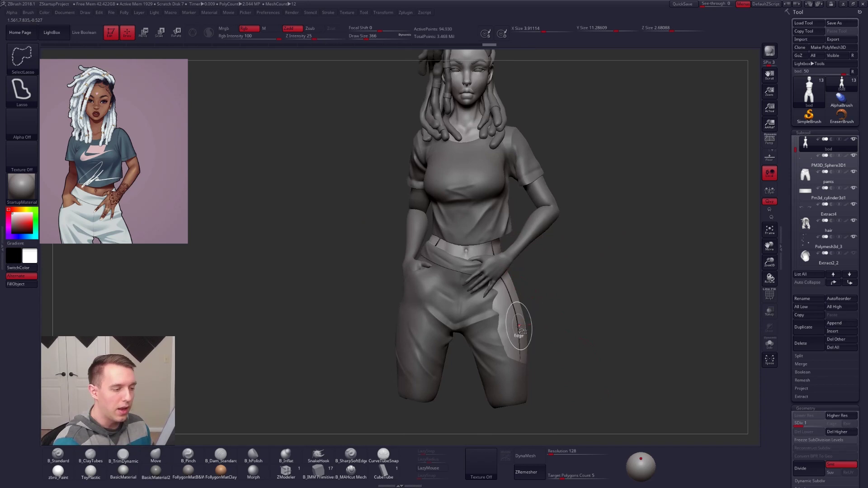
pyautogui.hotkey('ctrl', 'z')
pyautogui.press('s')
pyautogui.click(520, 319)
pyautogui.press('w')
pyautogui.keyDown('ctrl'); pyautogui.moveTo(511, 290); pyautogui.dragTo(511, 315); pyautogui.keyUp('ctrl')
pyautogui.press('q')
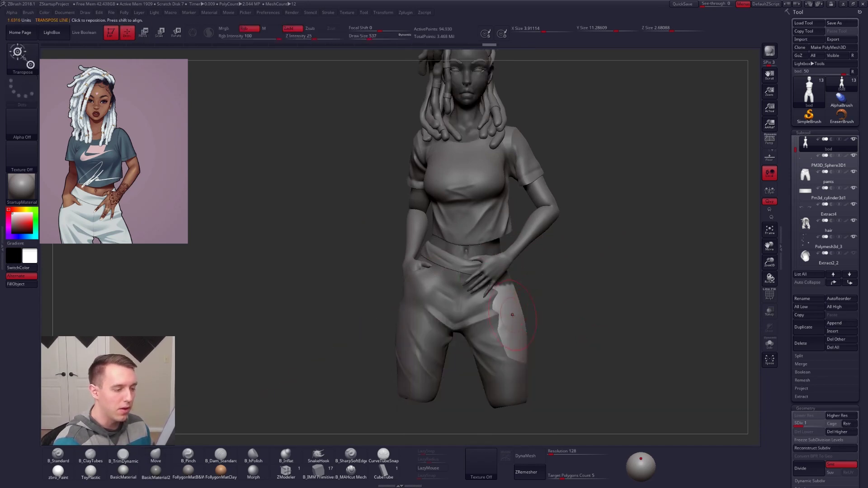
# Step: Soften the mask and push the exposed outer thigh in under the pants with a much larger Move brush
pyautogui.press('space')
pyautogui.click(515, 315)
pyautogui.keyDown('ctrl'); pyautogui.click(515, 315); pyautogui.keyUp('ctrl')
pyautogui.keyDown('ctrl'); pyautogui.click(515, 315); pyautogui.keyUp('ctrl')
pyautogui.keyDown('ctrl'); pyautogui.click(516, 315); pyautogui.keyUp('ctrl')
pyautogui.press('space')
pyautogui.click(519, 314)
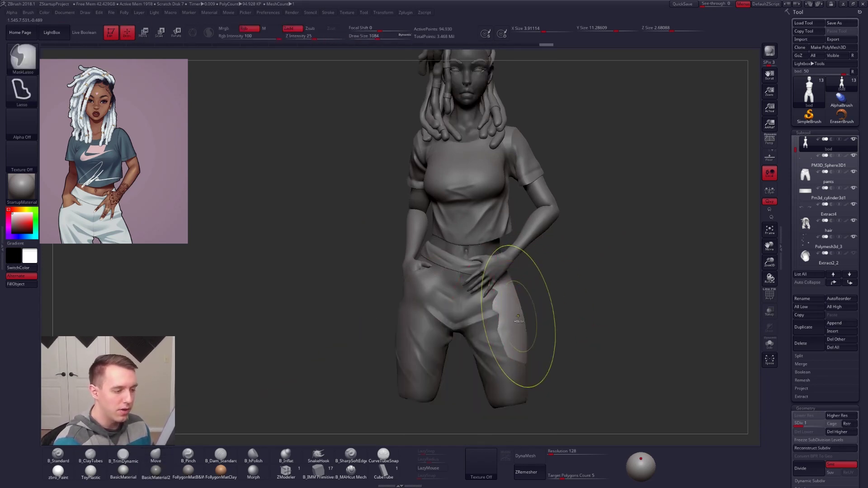
pyautogui.press('space')
pyautogui.click(520, 316)
pyautogui.moveTo(515, 318); pyautogui.dragTo(505, 317)
# Step: Push the remaining exposed hip and thigh inside the pants from the side and clear the mask
pyautogui.moveTo(605, 312); pyautogui.dragTo(523, 309)
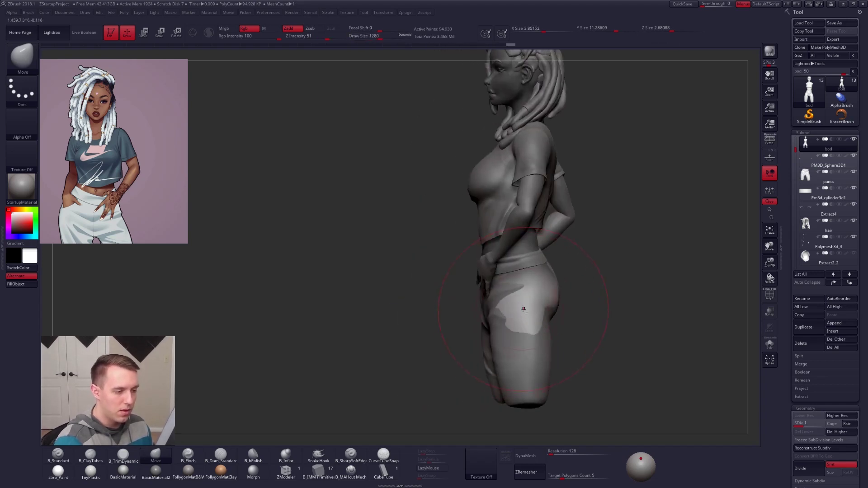
pyautogui.moveTo(538, 292); pyautogui.dragTo(546, 286, button='right')
pyautogui.press('space')
pyautogui.moveTo(545, 287); pyautogui.dragTo(538, 287)
pyautogui.keyDown('ctrl'); pyautogui.moveTo(492, 294); pyautogui.dragTo(503, 303); pyautogui.keyUp('ctrl')
pyautogui.hotkey('alt', 's')
pyautogui.moveTo(509, 307)
pyautogui.mouseDown(button='right')
pyautogui.moveTo(583, 312)
pyautogui.moveTo(579, 351)
pyautogui.mouseUp(button='right')
# Step: Pull in the body's waist on the bent-arm side with the Move brush, checking it against the clothed figure
pyautogui.hotkey('alt', 's')
pyautogui.hotkey('alt', 's')
pyautogui.press('space')
pyautogui.moveTo(493, 278); pyautogui.dragTo(491, 278)
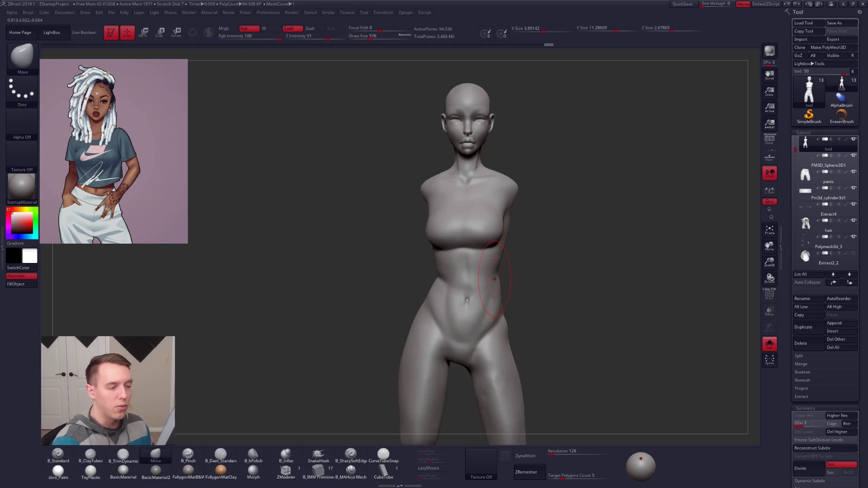
pyautogui.hotkey('alt', 's')
pyautogui.press('space')
pyautogui.moveTo(495, 289); pyautogui.dragTo(491, 289)
# Step: Select the arms subtool, isolate and frame it, and set the Move brush's draw size to 160
pyautogui.keyDown('alt'); pyautogui.click(537, 275); pyautogui.keyUp('alt')
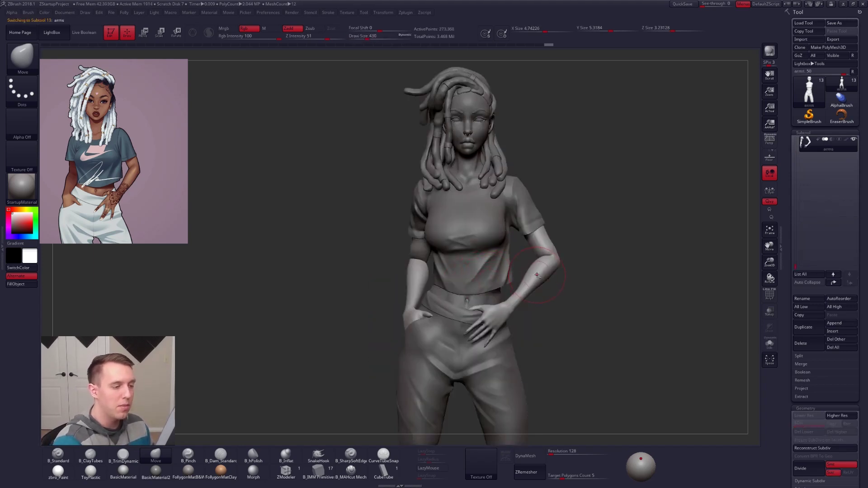
pyautogui.hotkey('alt', 's')
pyautogui.press('f')
pyautogui.press('[')
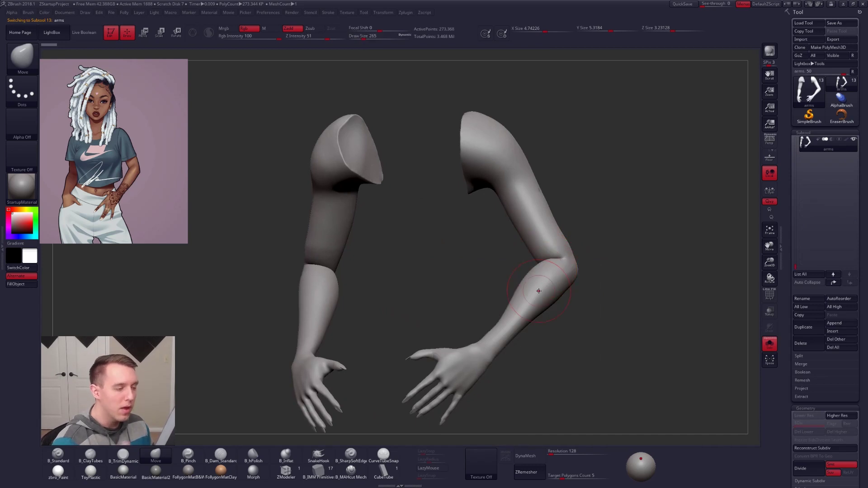
pyautogui.press('space')
pyautogui.moveTo(557, 310); pyautogui.dragTo(553, 310)
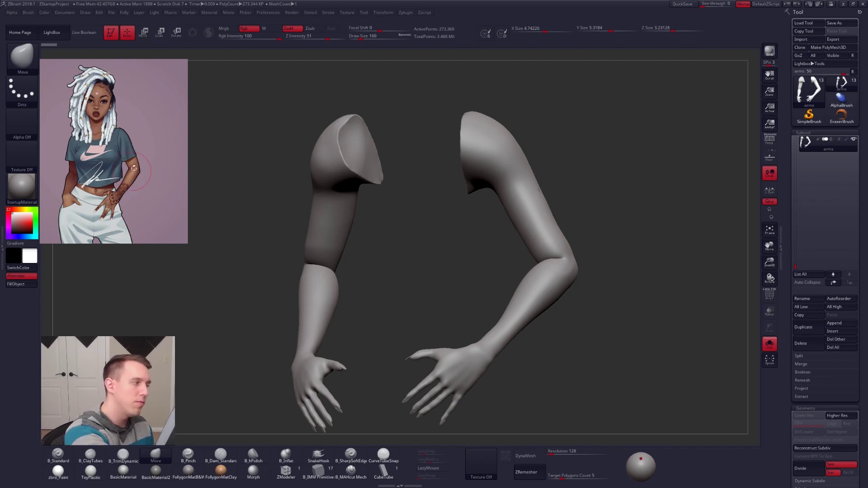
# Step: DynaMesh the arms at resolution 336
pyautogui.hotkey('shift', 'f')
pyautogui.hotkey('shift', 'f')
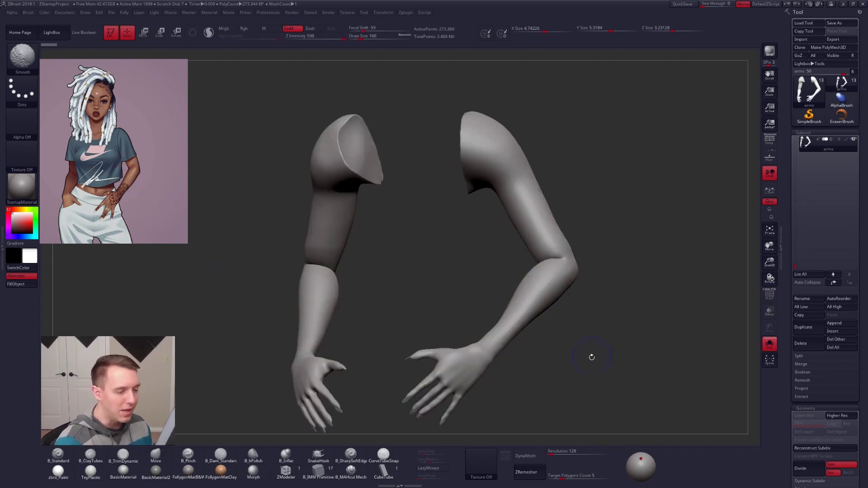
pyautogui.moveTo(547, 457); pyautogui.dragTo(556, 457)
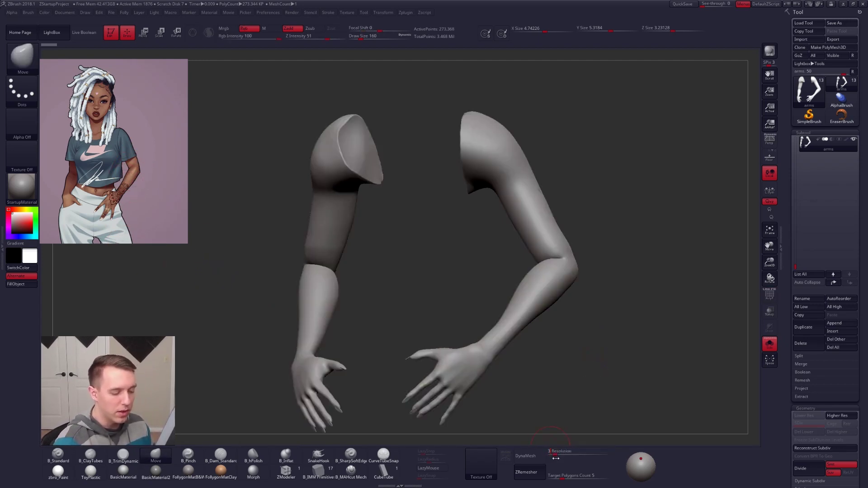
pyautogui.click(528, 456)
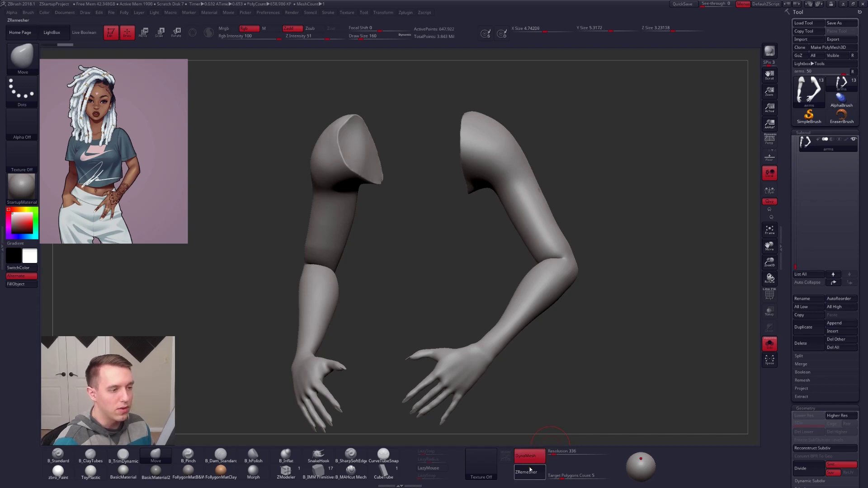
pyautogui.hotkey('ctrl', 'z')
pyautogui.hotkey('ctrl', 'shift', 'z')
# Step: Mask the bent arm's forearm up to the elbow with a lasso, and clear the mask
pyautogui.moveTo(548, 232); pyautogui.dragTo(515, 271, button='right')
pyautogui.keyDown('ctrl'); pyautogui.moveTo(515, 271); pyautogui.dragTo(519, 289, button='right'); pyautogui.keyUp('ctrl')
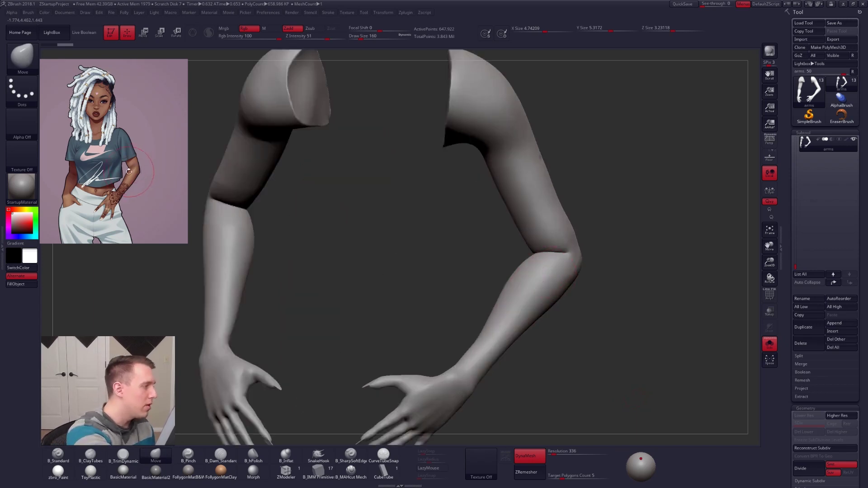
pyautogui.moveTo(522, 251); pyautogui.dragTo(538, 242, button='right')
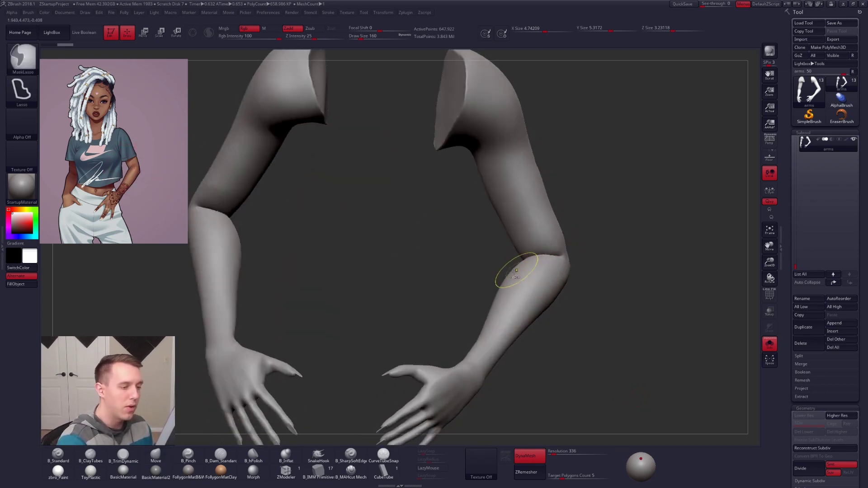
pyautogui.moveTo(491, 309)
pyautogui.keyDown('ctrl'); pyautogui.mouseDown()
pyautogui.moveTo(538, 250)
pyautogui.moveTo(581, 234)
pyautogui.moveTo(574, 254)
pyautogui.mouseUp(); pyautogui.keyUp('ctrl')
pyautogui.moveTo(603, 267); pyautogui.dragTo(586, 272, button='right')
pyautogui.keyDown('ctrl'); pyautogui.moveTo(597, 267); pyautogui.dragTo(605, 273); pyautogui.keyUp('ctrl')
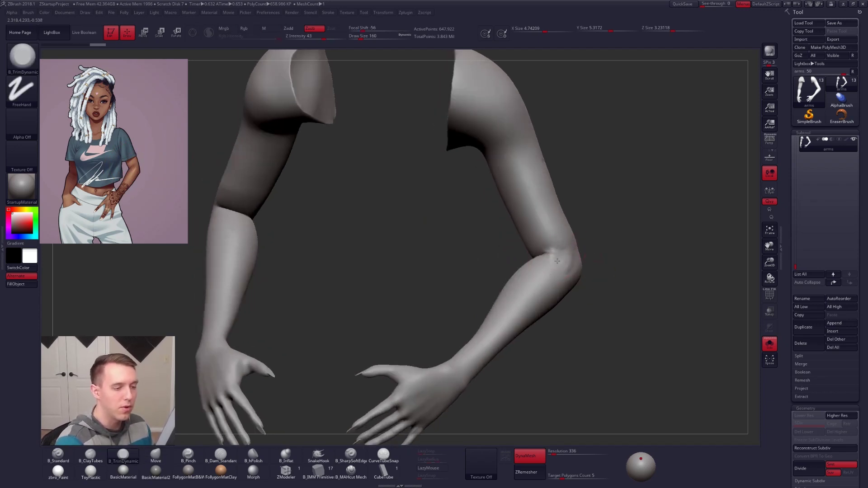
# Step: Shape the bent arm's elbow with TrimDynamic and ClayTubes and smooth the surface around its crease
pyautogui.moveTo(556, 253)
pyautogui.keyDown('ctrl'); pyautogui.mouseDown()
pyautogui.moveTo(566, 243)
pyautogui.moveTo(604, 256)
pyautogui.mouseUp(); pyautogui.keyUp('ctrl')
pyautogui.keyDown('ctrl'); pyautogui.click(593, 247); pyautogui.keyUp('ctrl')
pyautogui.moveTo(558, 257)
pyautogui.mouseDown()
pyautogui.moveTo(545, 269)
pyautogui.moveTo(561, 260)
pyautogui.mouseUp()
pyautogui.press('2')
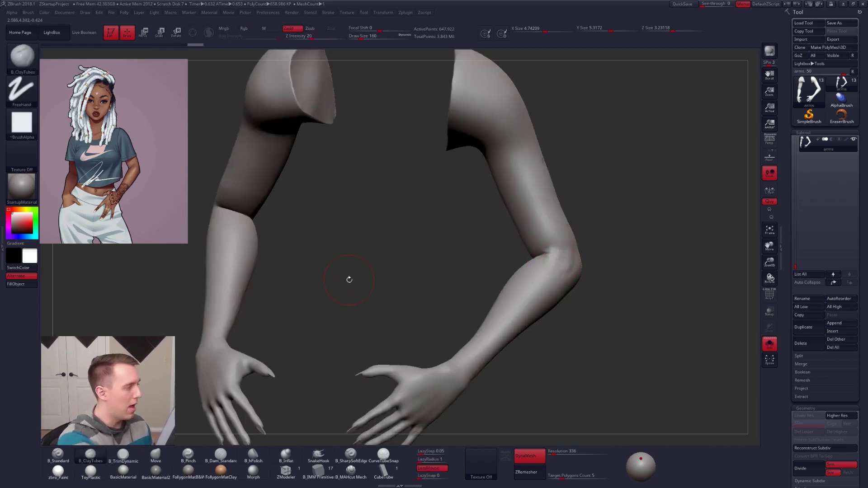
pyautogui.press('shift')
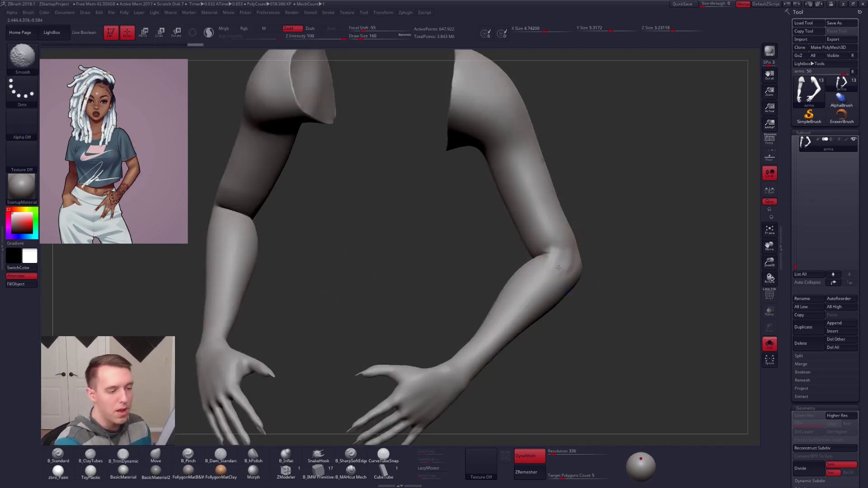
pyautogui.keyDown('shift'); pyautogui.moveTo(554, 259); pyautogui.dragTo(552, 268); pyautogui.keyUp('shift')
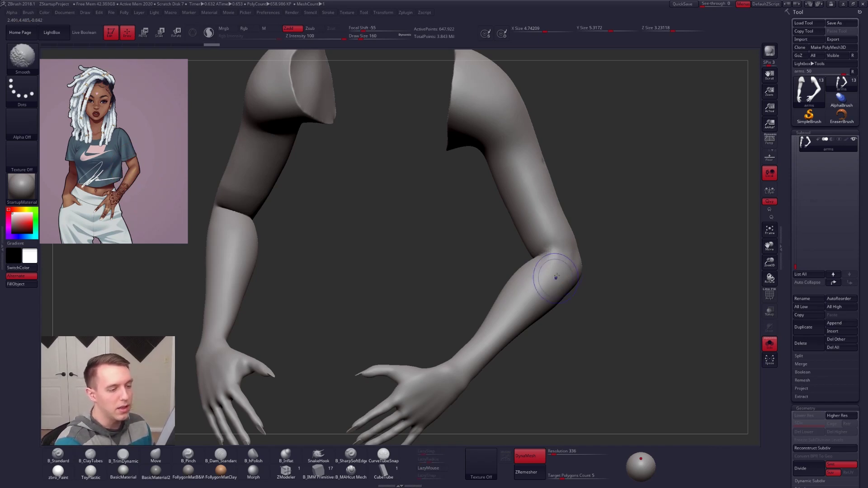
# Step: Flatten the bent arm's elbow with short TrimDynamic strokes from several angles
pyautogui.moveTo(464, 369)
pyautogui.keyDown('alt'); pyautogui.mouseDown(button='right')
pyautogui.moveTo(487, 320)
pyautogui.moveTo(445, 346)
pyautogui.moveTo(484, 333)
pyautogui.moveTo(558, 347)
pyautogui.mouseUp(button='right'); pyautogui.keyUp('alt')
pyautogui.moveTo(271, 353); pyautogui.dragTo(331, 357, button='right')
pyautogui.keyDown('alt'); pyautogui.moveTo(371, 299); pyautogui.dragTo(378, 325, button='right'); pyautogui.keyUp('alt')
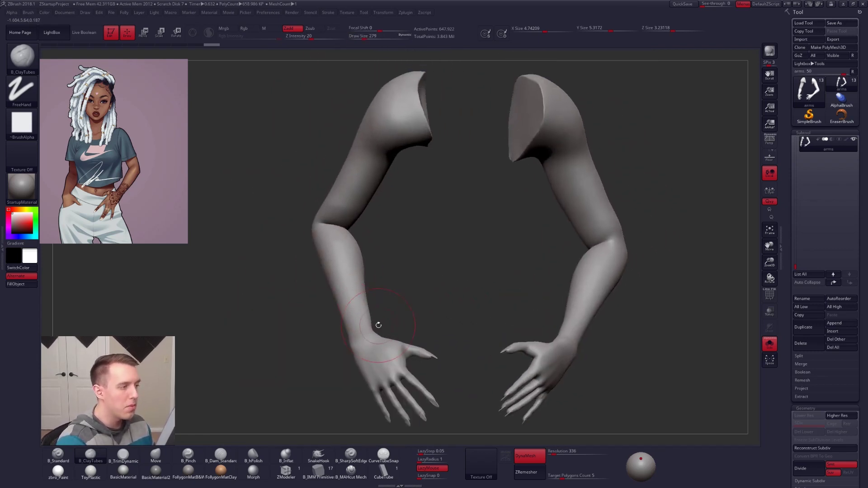
pyautogui.hotkey('shift', 's')
pyautogui.moveTo(538, 328)
pyautogui.keyDown('ctrl'); pyautogui.mouseDown(button='right')
pyautogui.moveTo(564, 342)
pyautogui.moveTo(520, 346)
pyautogui.mouseUp(button='right'); pyautogui.keyUp('ctrl')
pyautogui.hotkey('shift', 's')
pyautogui.press('f')
pyautogui.press('3')
pyautogui.moveTo(517, 245); pyautogui.dragTo(524, 226)
pyautogui.moveTo(558, 244); pyautogui.dragTo(520, 246, button='right')
pyautogui.moveTo(531, 248); pyautogui.dragTo(534, 234)
pyautogui.moveTo(533, 234); pyautogui.dragTo(554, 236, button='right')
# Step: Set the draw size to 192 and smooth the bent arm's elbow and the back of its upper arm
pyautogui.press('space')
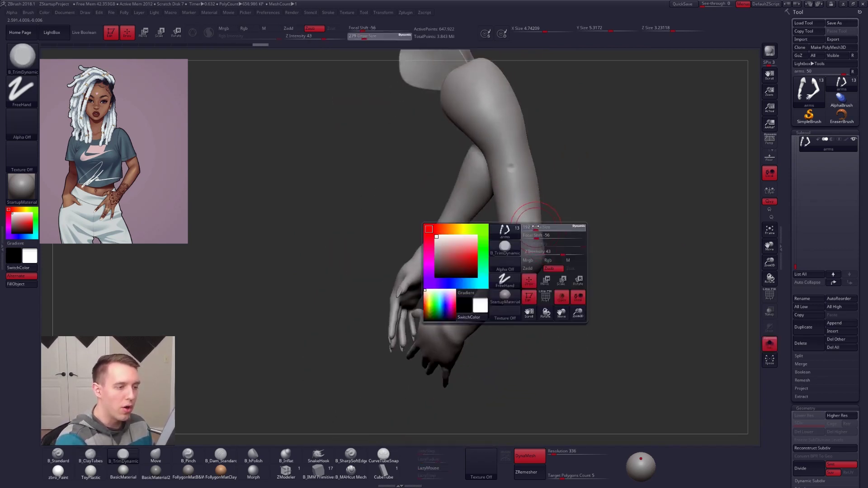
pyautogui.moveTo(544, 234); pyautogui.dragTo(539, 234)
pyautogui.keyDown('shift'); pyautogui.moveTo(523, 237); pyautogui.dragTo(524, 247); pyautogui.keyUp('shift')
pyautogui.keyDown('shift'); pyautogui.moveTo(512, 176); pyautogui.dragTo(517, 209); pyautogui.keyUp('shift')
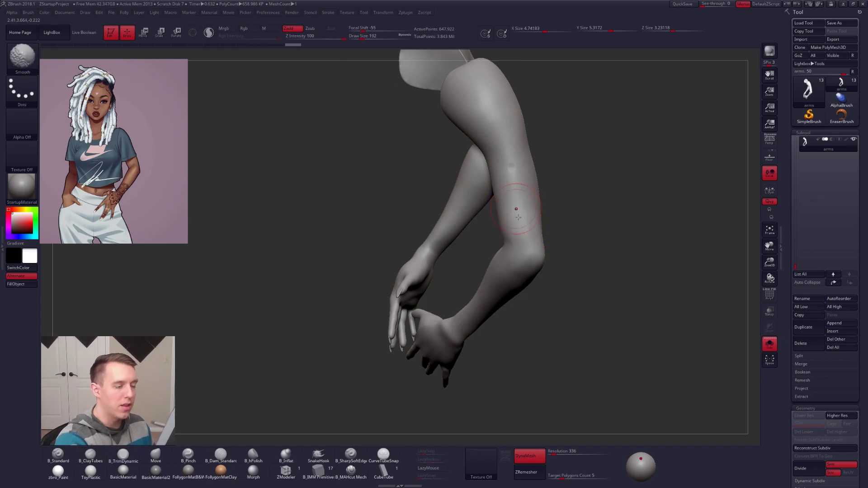
pyautogui.keyDown('shift'); pyautogui.moveTo(517, 209); pyautogui.dragTo(556, 252, button='right'); pyautogui.keyUp('shift')
pyautogui.click(567, 321)
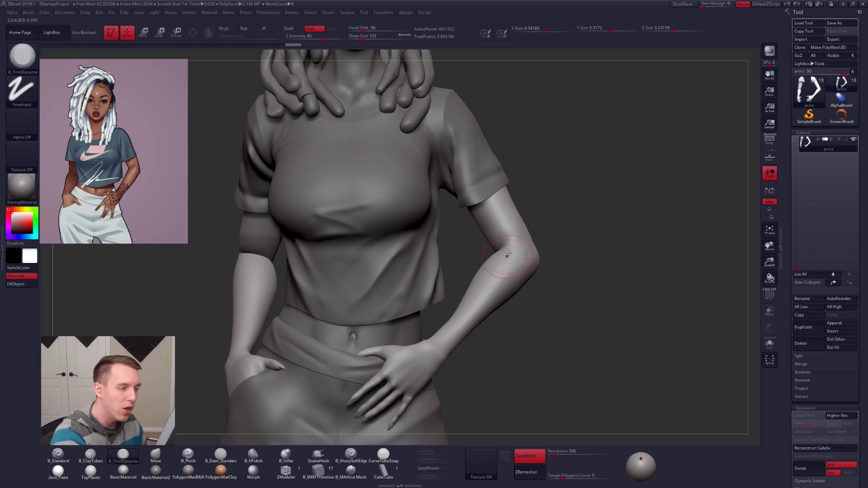
# Step: Refine the bent arm's inner elbow with ClayTubes and smooth it against the full figure
pyautogui.keyDown('alt'); pyautogui.moveTo(476, 316); pyautogui.dragTo(516, 318, button='right'); pyautogui.keyUp('alt')
pyautogui.keyDown('alt'); pyautogui.moveTo(291, 262); pyautogui.dragTo(332, 269, button='right'); pyautogui.keyUp('alt')
pyautogui.press('2')
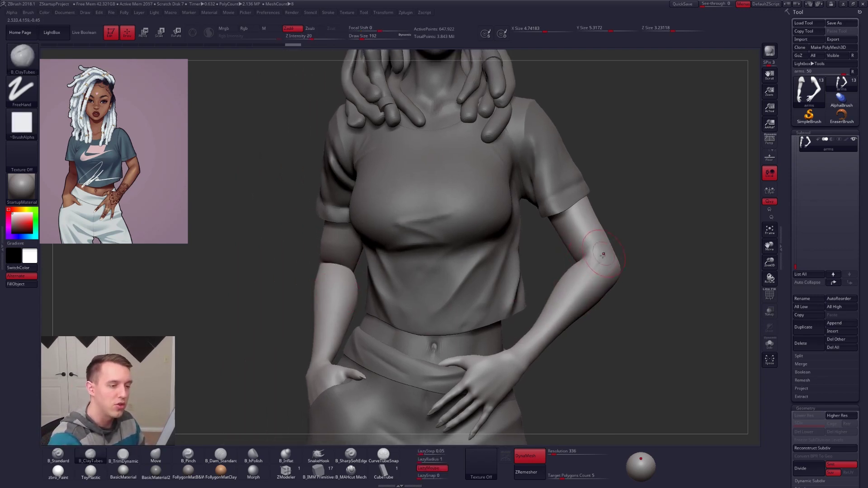
pyautogui.press('shift')
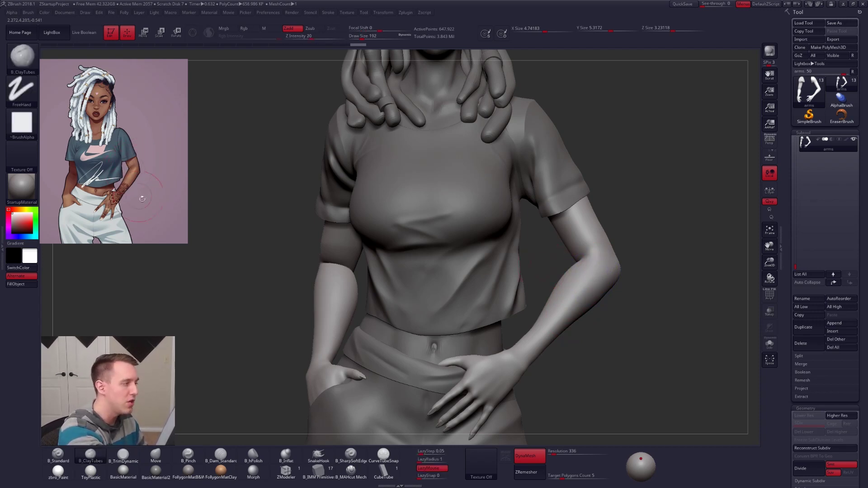
# Step: Isolate the arms, frame the hand of the arm that reaches into the pocket, and choose the Pinch brush
pyautogui.hotkey('alt', 's')
pyautogui.keyDown('alt'); pyautogui.moveTo(304, 396); pyautogui.dragTo(355, 331); pyautogui.keyUp('alt')
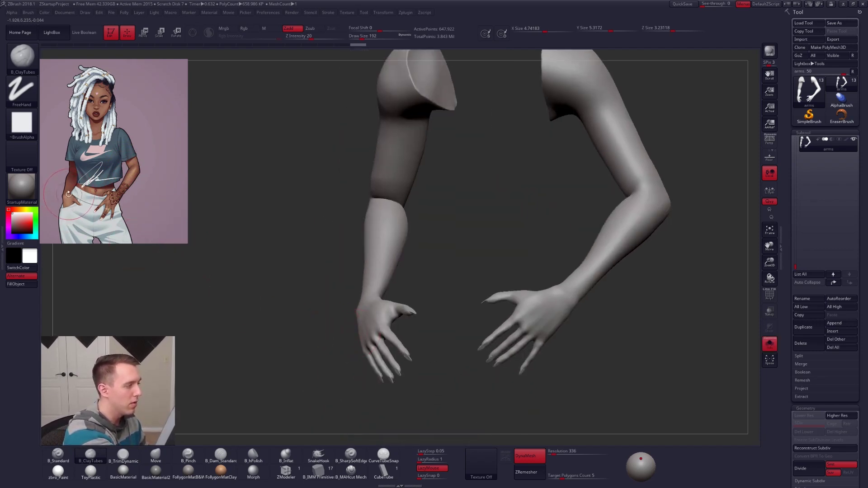
pyautogui.moveTo(332, 308); pyautogui.dragTo(413, 309)
pyautogui.keyDown('alt'); pyautogui.moveTo(192, 255); pyautogui.dragTo(195, 287); pyautogui.keyUp('alt')
pyautogui.press('b')
pyautogui.press('p')
pyautogui.press('i')
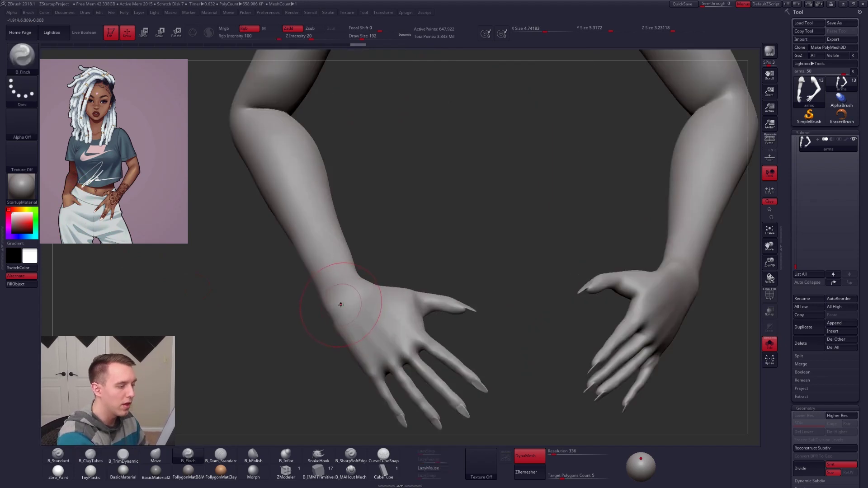
# Step: Set the draw size to 150 and sharpen the wrist of the pocket arm with Pinch
pyautogui.moveTo(341, 305); pyautogui.dragTo(348, 304, button='right')
pyautogui.press('space')
pyautogui.moveTo(349, 304)
pyautogui.mouseDown()
pyautogui.moveTo(335, 297)
pyautogui.moveTo(363, 294)
pyautogui.moveTo(335, 306)
pyautogui.mouseUp()
pyautogui.moveTo(334, 306); pyautogui.dragTo(398, 300, button='right')
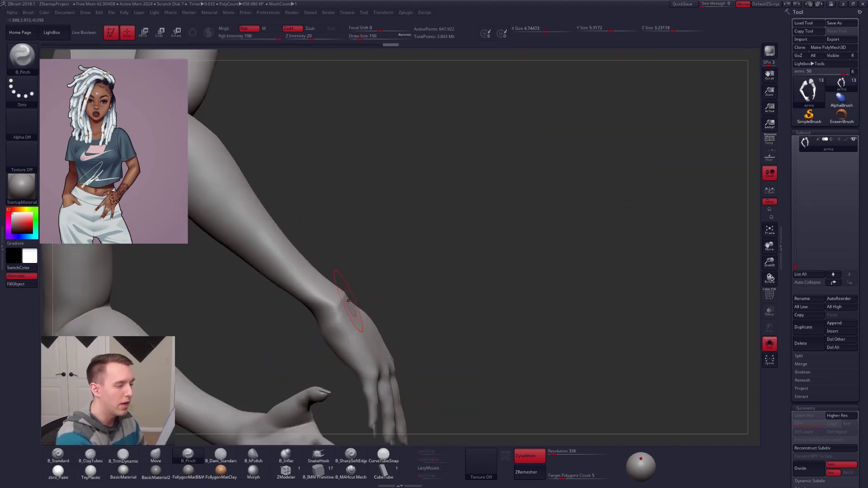
pyautogui.press('space')
pyautogui.moveTo(323, 298); pyautogui.dragTo(351, 294)
pyautogui.moveTo(351, 294); pyautogui.dragTo(459, 316, button='right')
# Step: Reshape the pocket arm's forearm contour down to the wrist with the Move brush
pyautogui.press('space')
pyautogui.moveTo(348, 260); pyautogui.dragTo(354, 259)
pyautogui.moveTo(354, 258); pyautogui.dragTo(337, 239, button='right')
pyautogui.moveTo(291, 159)
pyautogui.keyDown('ctrl'); pyautogui.mouseDown()
pyautogui.moveTo(403, 294)
pyautogui.moveTo(650, 223)
pyautogui.mouseUp(); pyautogui.keyUp('ctrl')
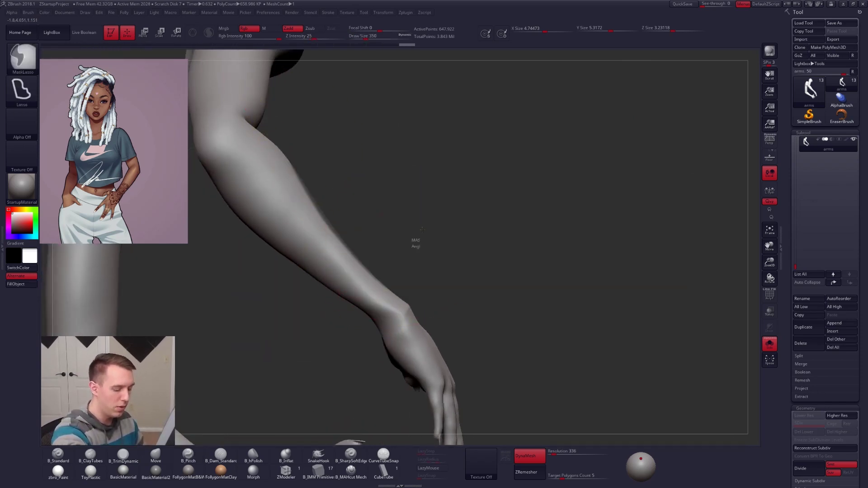
pyautogui.press('space')
pyautogui.click(354, 254)
pyautogui.moveTo(334, 263); pyautogui.dragTo(347, 257)
pyautogui.moveTo(347, 256); pyautogui.dragTo(311, 242, button='right')
pyautogui.moveTo(310, 242); pyautogui.dragTo(318, 238)
pyautogui.moveTo(318, 237)
pyautogui.mouseDown(button='right')
pyautogui.moveTo(295, 236)
pyautogui.moveTo(296, 221)
pyautogui.mouseUp(button='right')
pyautogui.moveTo(332, 254); pyautogui.dragTo(337, 251)
pyautogui.moveTo(337, 251); pyautogui.dragTo(321, 249, button='right')
pyautogui.moveTo(325, 231); pyautogui.dragTo(330, 229)
pyautogui.moveTo(329, 228); pyautogui.dragTo(308, 250, button='right')
# Step: Show the full figure and adjust the pocket arm's forearm with the Move brush at draw size 181
pyautogui.hotkey('alt', 's')
pyautogui.press('space')
pyautogui.click(373, 248)
pyautogui.moveTo(374, 248)
pyautogui.keyDown('shift'); pyautogui.mouseDown(button='right')
pyautogui.moveTo(385, 267)
pyautogui.moveTo(339, 274)
pyautogui.moveTo(346, 291)
pyautogui.mouseUp(button='right'); pyautogui.keyUp('shift')
pyautogui.press('space')
pyautogui.click(323, 246)
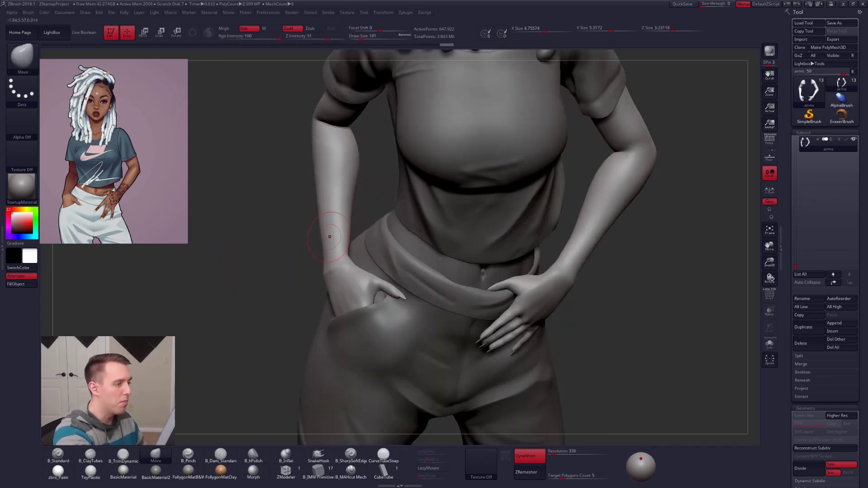
pyautogui.moveTo(334, 221); pyautogui.dragTo(337, 258, button='right')
pyautogui.press('shift')
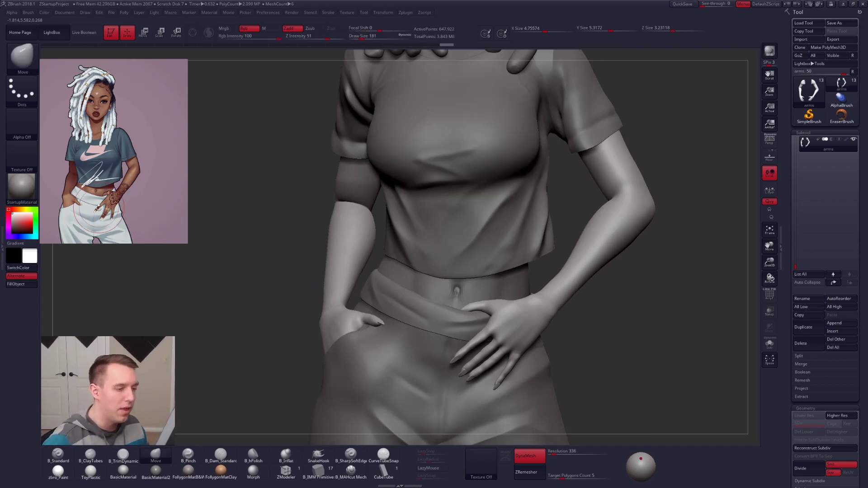
# Step: Select the shirt subtool, isolate and frame it, and set the Move brush's draw size to 227
pyautogui.keyDown('ctrl'); pyautogui.moveTo(558, 293); pyautogui.dragTo(537, 338, button='right'); pyautogui.keyUp('ctrl')
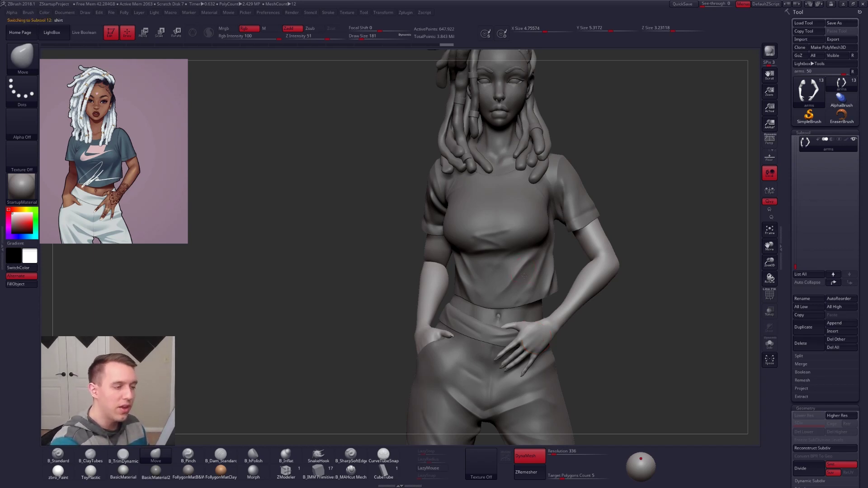
pyautogui.keyDown('alt'); pyautogui.click(514, 288); pyautogui.keyUp('alt')
pyautogui.hotkey('shift', 's')
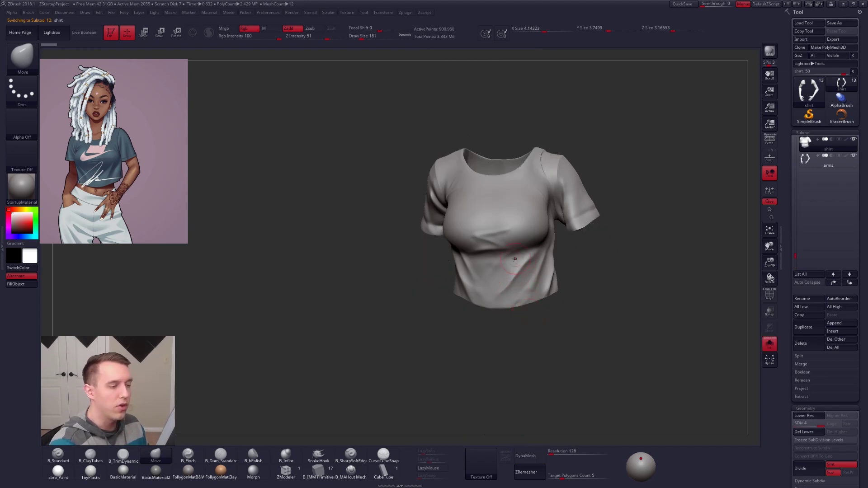
pyautogui.hotkey('shift', 's')
pyautogui.moveTo(534, 291)
pyautogui.keyDown('alt'); pyautogui.mouseDown(button='right')
pyautogui.moveTo(530, 282)
pyautogui.moveTo(522, 370)
pyautogui.moveTo(516, 339)
pyautogui.mouseUp(button='right'); pyautogui.keyUp('alt')
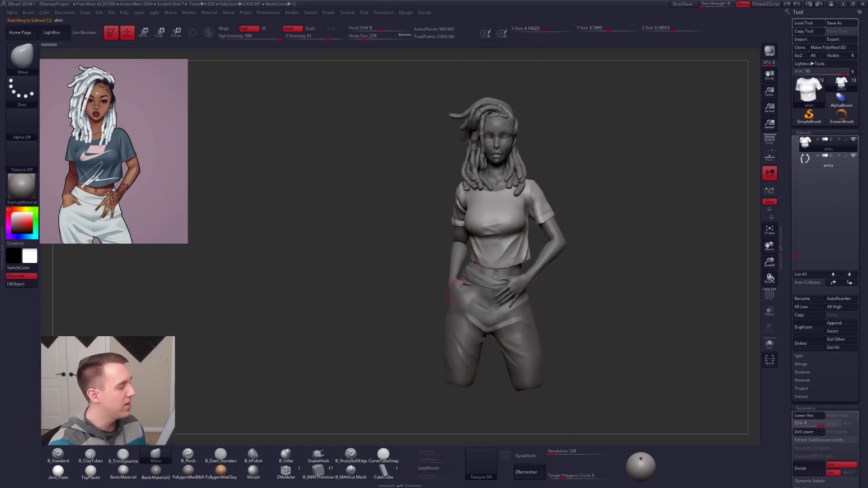
pyautogui.keyDown('alt'); pyautogui.moveTo(453, 291); pyautogui.dragTo(449, 328, button='right'); pyautogui.keyUp('alt')
pyautogui.hotkey('shift', 's')
pyautogui.moveTo(484, 238)
pyautogui.keyDown('ctrl'); pyautogui.mouseDown(button='right')
pyautogui.moveTo(482, 201)
pyautogui.moveTo(482, 245)
pyautogui.mouseUp(button='right'); pyautogui.keyUp('ctrl')
pyautogui.press('space')
pyautogui.moveTo(555, 289); pyautogui.dragTo(552, 290)
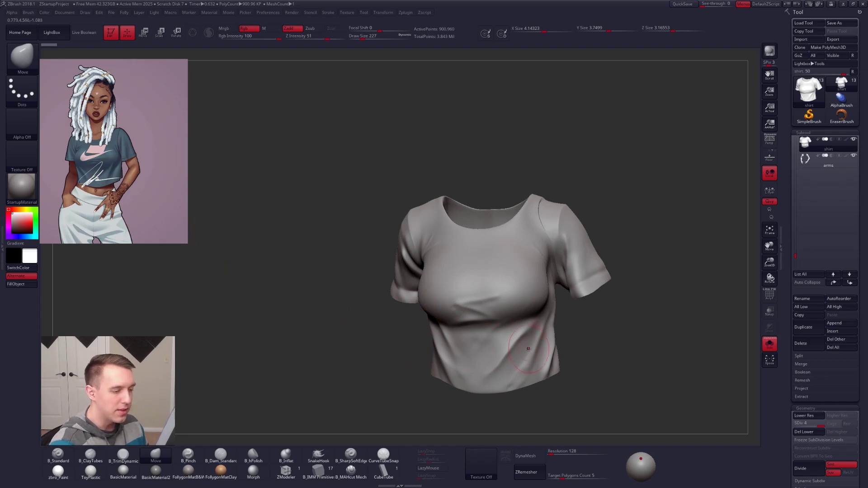
pyautogui.keyDown('alt'); pyautogui.moveTo(513, 344); pyautogui.dragTo(517, 294, button='right'); pyautogui.keyUp('alt')
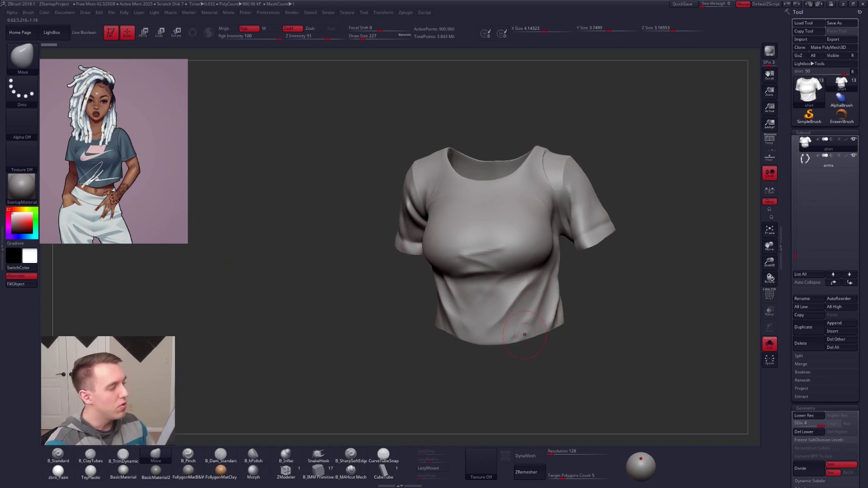
pyautogui.keyDown('ctrl'); pyautogui.moveTo(524, 334); pyautogui.dragTo(508, 328, button='right'); pyautogui.keyUp('ctrl')
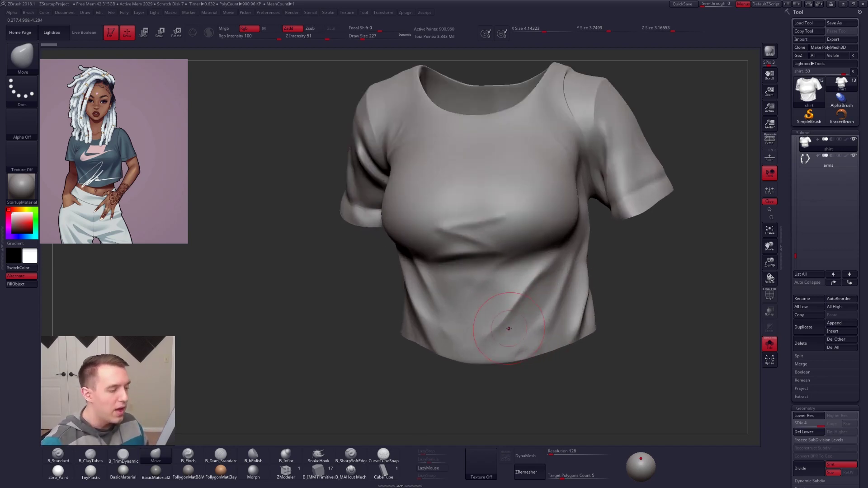
pyautogui.press('[')
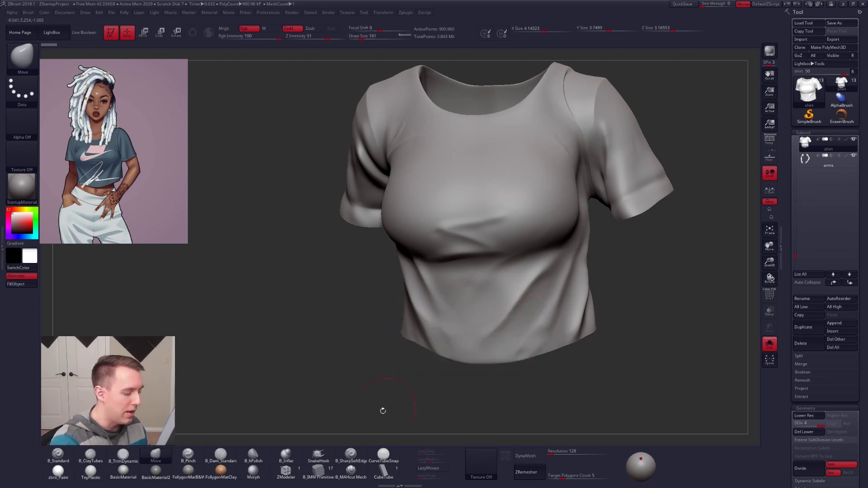
pyautogui.click(350, 454)
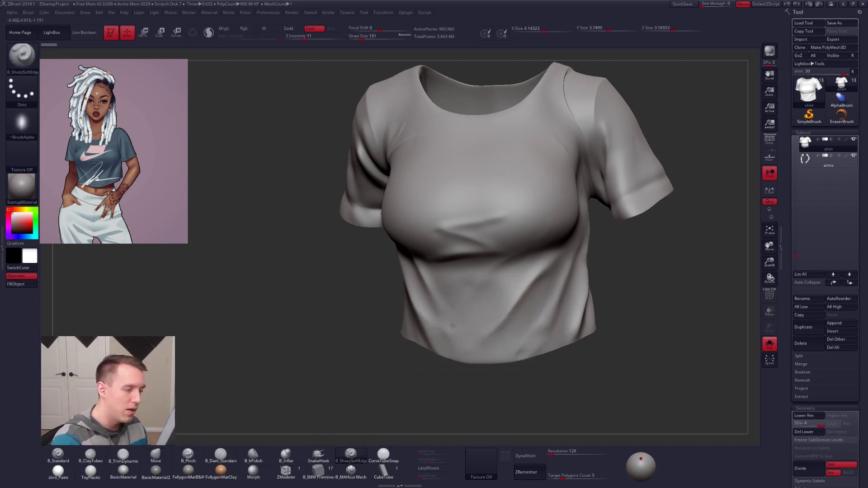
pyautogui.click(432, 468)
pyautogui.hotkey('ctrl', 'z')
pyautogui.moveTo(491, 218)
pyautogui.mouseDown()
pyautogui.moveTo(443, 225)
pyautogui.moveTo(482, 243)
pyautogui.moveTo(429, 261)
pyautogui.mouseUp()
pyautogui.hotkey('ctrl', 'z')
# Step: Build up diagonal folds from under the bust to the shirt's hem with ClayTubes at draw size 203
pyautogui.press('space')
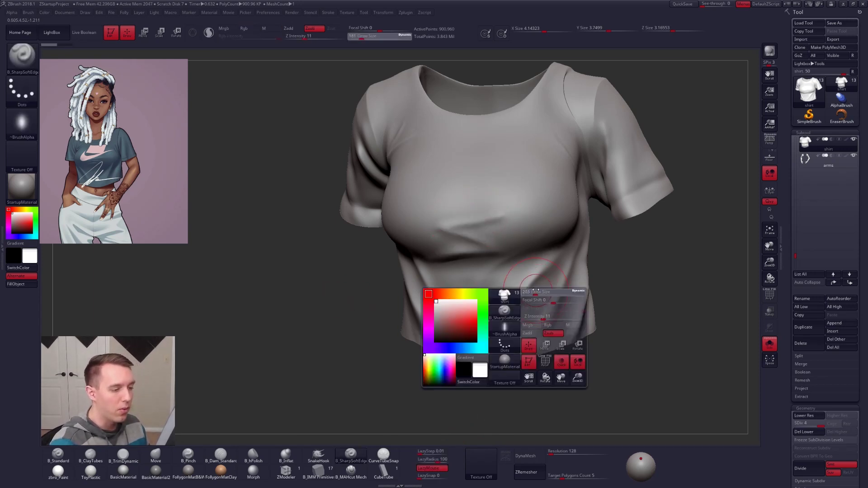
pyautogui.press('2')
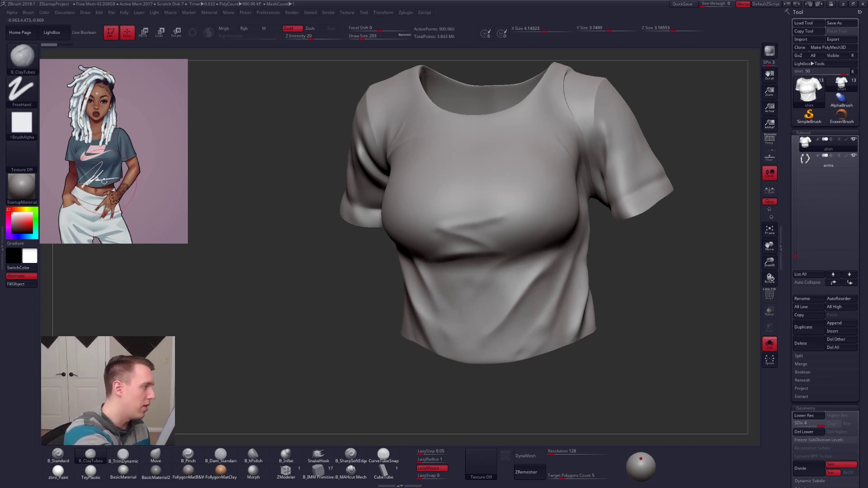
pyautogui.moveTo(546, 266)
pyautogui.mouseDown()
pyautogui.moveTo(498, 326)
pyautogui.moveTo(487, 353)
pyautogui.mouseUp()
pyautogui.moveTo(532, 267)
pyautogui.mouseDown()
pyautogui.moveTo(480, 345)
pyautogui.moveTo(490, 334)
pyautogui.moveTo(483, 296)
pyautogui.mouseUp()
pyautogui.moveTo(537, 252); pyautogui.dragTo(495, 336)
pyautogui.moveTo(529, 278); pyautogui.dragTo(497, 348)
pyautogui.moveTo(527, 260); pyautogui.dragTo(493, 307)
pyautogui.moveTo(529, 276); pyautogui.dragTo(502, 307)
pyautogui.moveTo(538, 251); pyautogui.dragTo(513, 289)
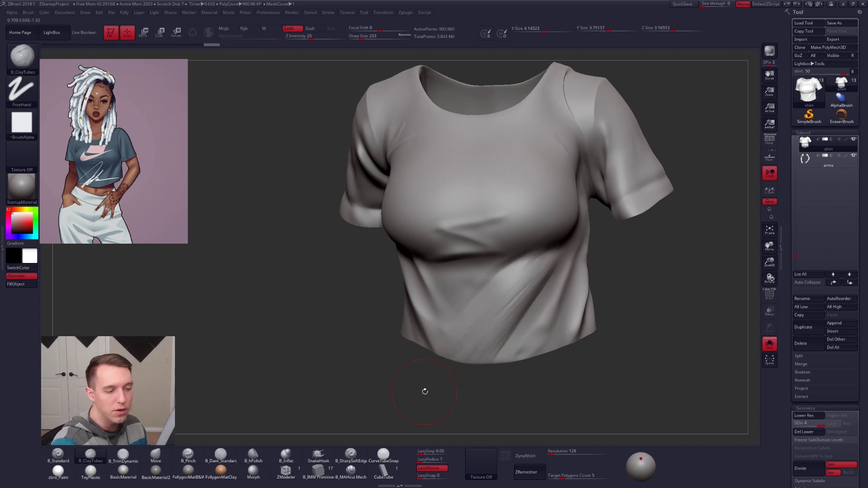
# Step: Tighten the shirt's diagonal folds with Pinch, using LazyMouse for the long strokes, and smooth their lower end
pyautogui.press('5')
pyautogui.moveTo(543, 278); pyautogui.dragTo(502, 346)
pyautogui.moveTo(538, 267); pyautogui.dragTo(486, 335)
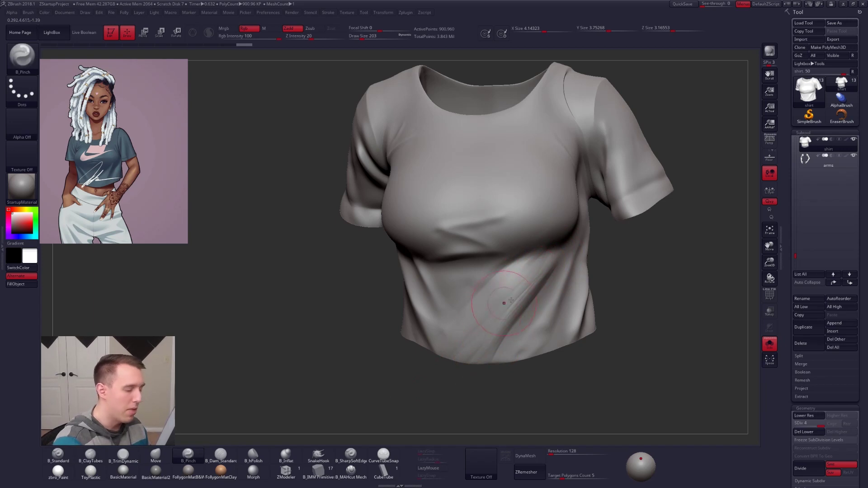
pyautogui.press('l')
pyautogui.moveTo(555, 260); pyautogui.dragTo(480, 362)
pyautogui.moveTo(524, 262)
pyautogui.mouseDown()
pyautogui.moveTo(467, 304)
pyautogui.moveTo(422, 357)
pyautogui.mouseUp()
pyautogui.keyDown('shift'); pyautogui.moveTo(493, 311); pyautogui.dragTo(479, 353); pyautogui.keyUp('shift')
# Step: Flatten the surface beside the shirt's diagonal fold under the bust with TrimDynamic at draw size 215
pyautogui.moveTo(560, 296); pyautogui.dragTo(523, 294, button='right')
pyautogui.moveTo(523, 295)
pyautogui.mouseDown()
pyautogui.moveTo(565, 289)
pyautogui.moveTo(531, 284)
pyautogui.mouseUp()
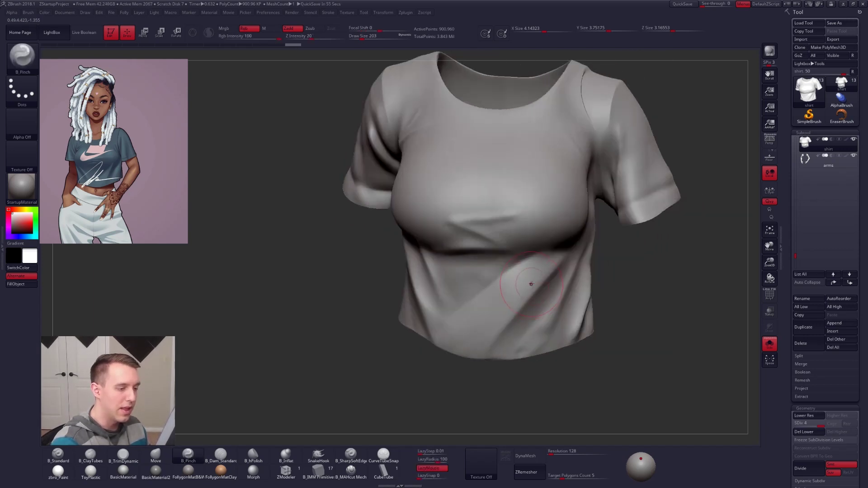
pyautogui.press('b')
pyautogui.press('t')
pyautogui.press('d')
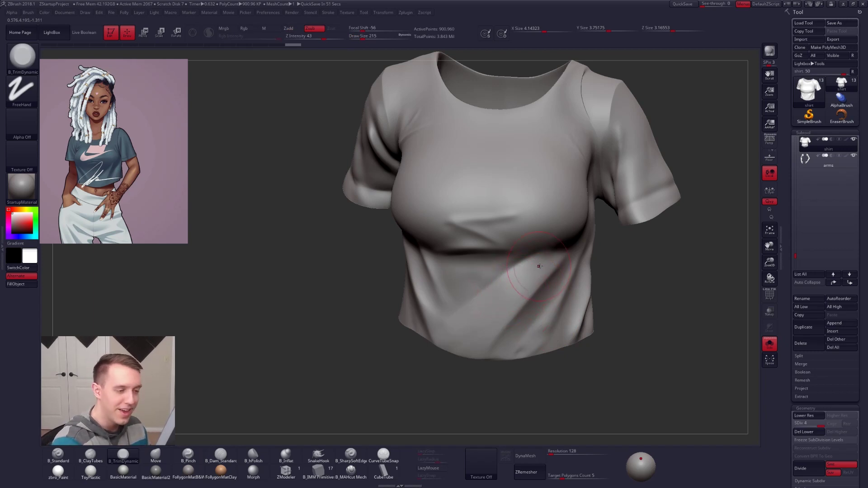
pyautogui.moveTo(540, 267); pyautogui.dragTo(499, 305)
# Step: Refine the shirt's diagonal fold with Pinch at draw size 170, and smooth the belly area at draw size 227
pyautogui.moveTo(497, 304); pyautogui.dragTo(509, 292, button='right')
pyautogui.press('b')
pyautogui.press('p')
pyautogui.press('i')
pyautogui.press('space')
pyautogui.moveTo(515, 289); pyautogui.dragTo(510, 289)
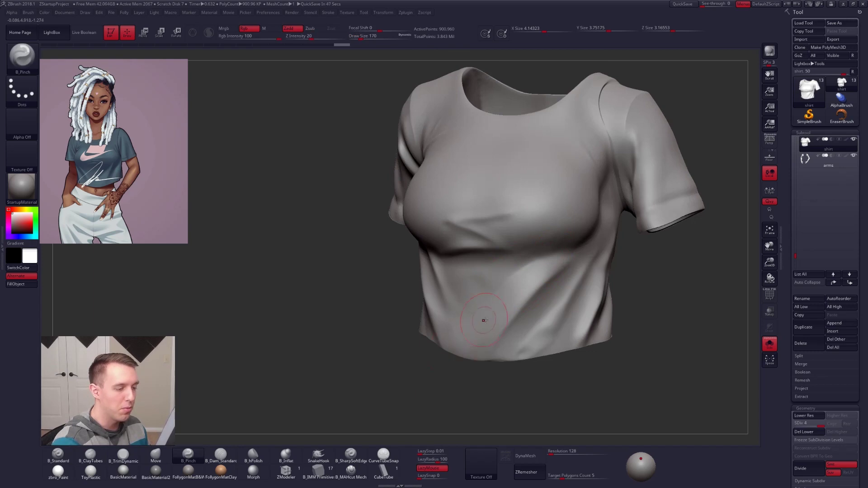
pyautogui.moveTo(505, 281); pyautogui.dragTo(507, 298, button='right')
pyautogui.press('shift')
pyautogui.press('space')
pyautogui.moveTo(509, 293); pyautogui.dragTo(494, 300)
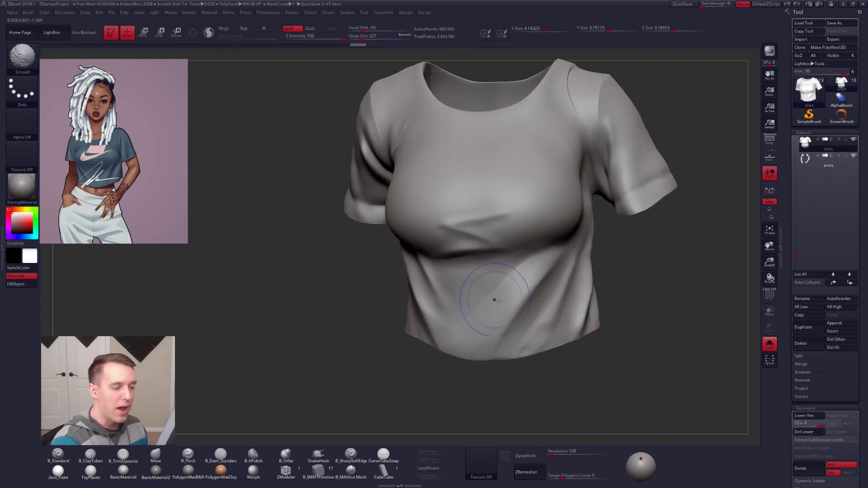
# Step: Show the full figure and lower the shirt to subdivision level 2
pyautogui.keyDown('ctrl'); pyautogui.moveTo(493, 300); pyautogui.dragTo(468, 303, button='right'); pyautogui.keyUp('ctrl')
pyautogui.hotkey('alt', 's')
pyautogui.moveTo(581, 391); pyautogui.dragTo(571, 395, button='right')
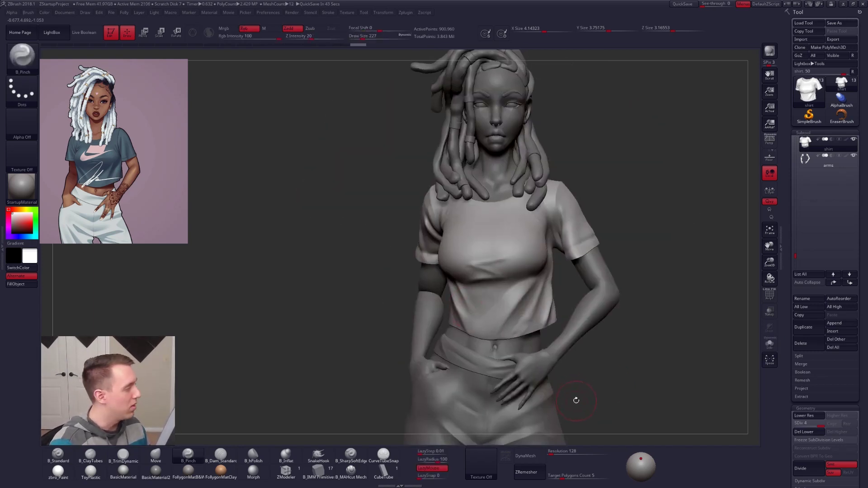
pyautogui.hotkey('shift', 'd')
pyautogui.hotkey('shift', 'd')
# Step: Adjust the shirt's lower front with the Move brush at draw size 265 and return to subdivision level 4
pyautogui.moveTo(509, 302); pyautogui.dragTo(483, 297, button='right')
pyautogui.press('space')
pyautogui.moveTo(505, 294); pyautogui.dragTo(507, 294)
pyautogui.press('b')
pyautogui.press('m')
pyautogui.press('v')
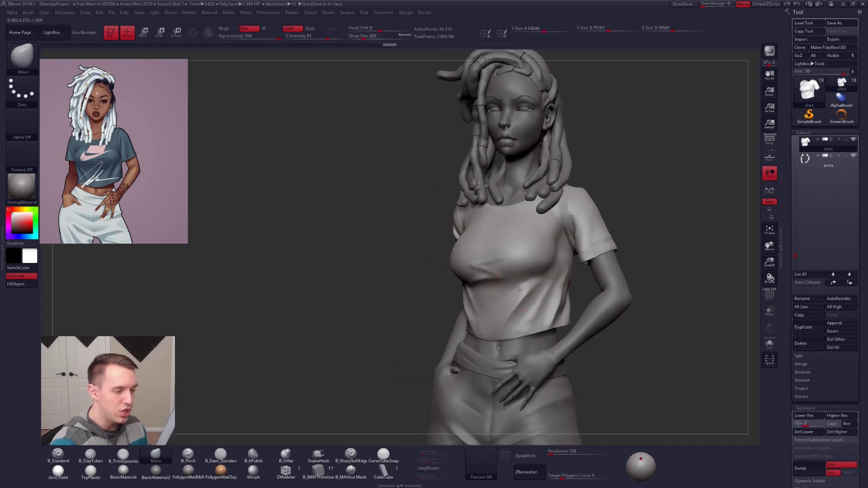
pyautogui.press('d')
pyautogui.moveTo(519, 290); pyautogui.dragTo(587, 354, button='right')
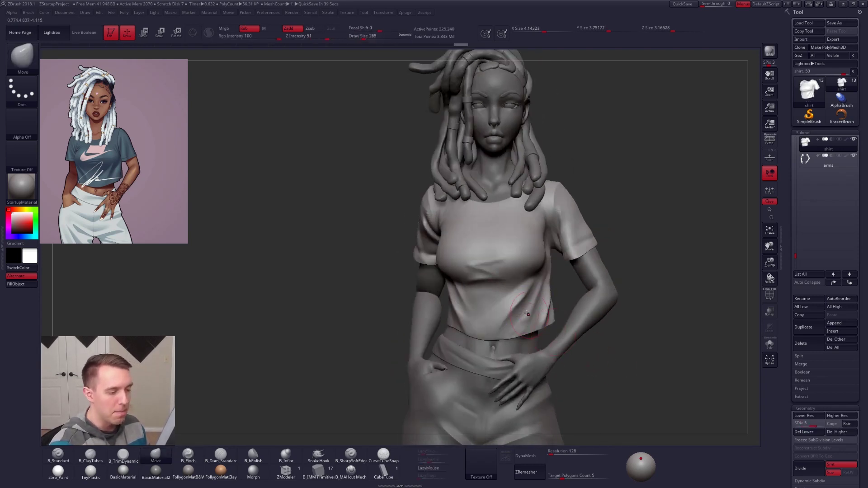
pyautogui.press('shift')
pyautogui.press('d')
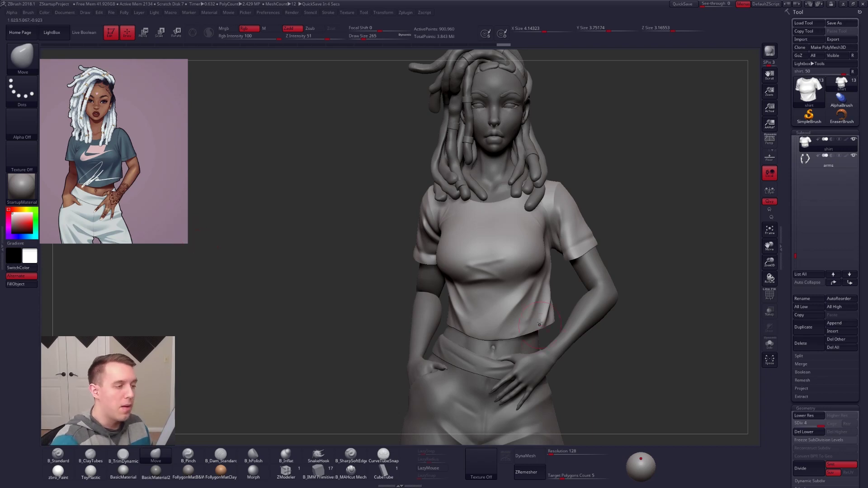
# Step: Frame the head and select the subtool with the bands around the dreadlocks
pyautogui.keyDown('alt'); pyautogui.moveTo(509, 230); pyautogui.dragTo(496, 294, button='right'); pyautogui.keyUp('alt')
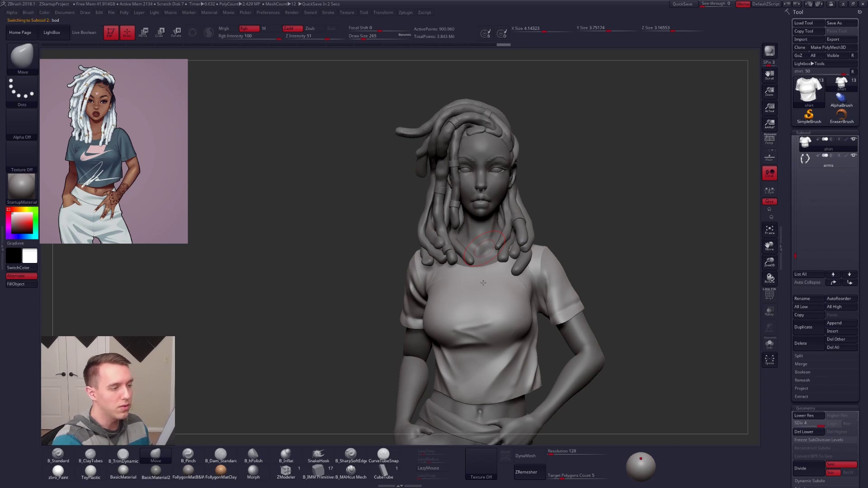
pyautogui.keyDown('alt'); pyautogui.click(490, 217); pyautogui.keyUp('alt')
pyautogui.keyDown('alt'); pyautogui.moveTo(491, 215); pyautogui.dragTo(494, 252, button='right'); pyautogui.keyUp('alt')
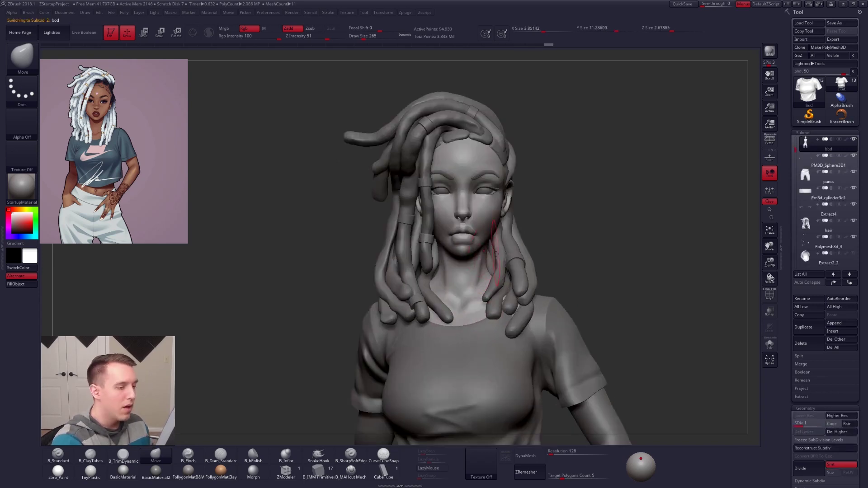
pyautogui.keyDown('alt'); pyautogui.click(512, 246); pyautogui.keyUp('alt')
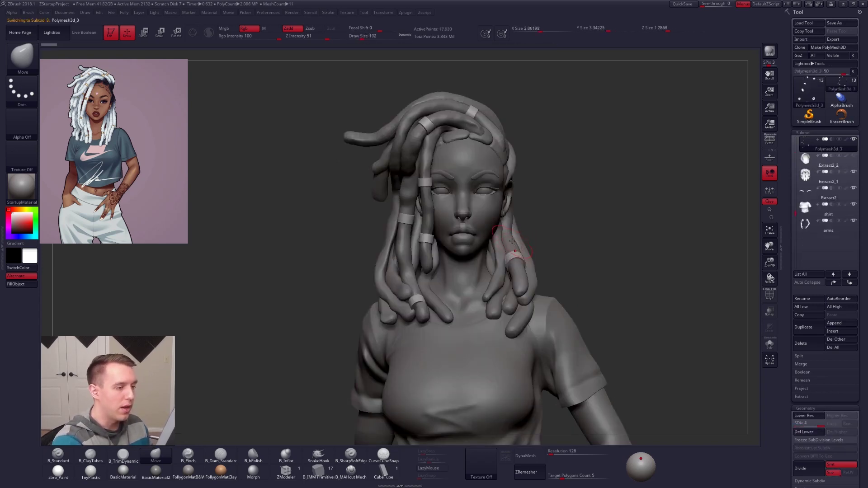
# Step: Select the hair subtool and delete the short dreadlock strand above the ear
pyautogui.keyDown('alt'); pyautogui.click(511, 244); pyautogui.keyUp('alt')
pyautogui.moveTo(508, 245); pyautogui.dragTo(628, 350, button='right')
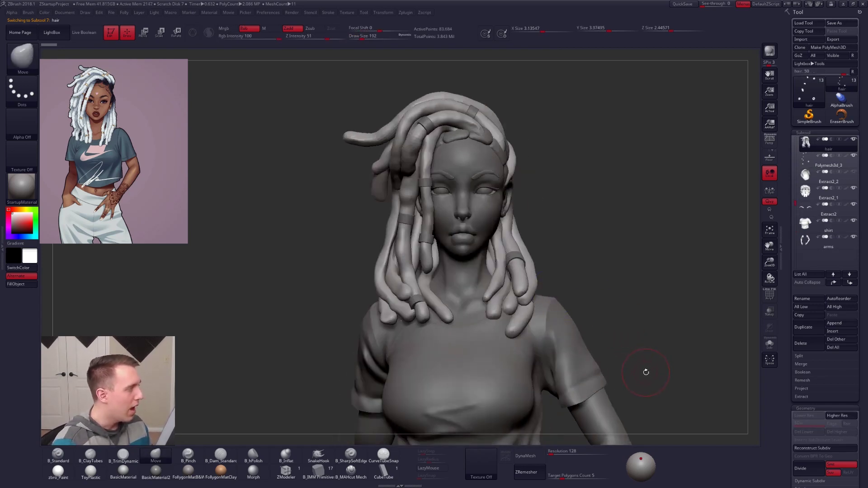
pyautogui.moveTo(418, 313); pyautogui.dragTo(613, 352, button='right')
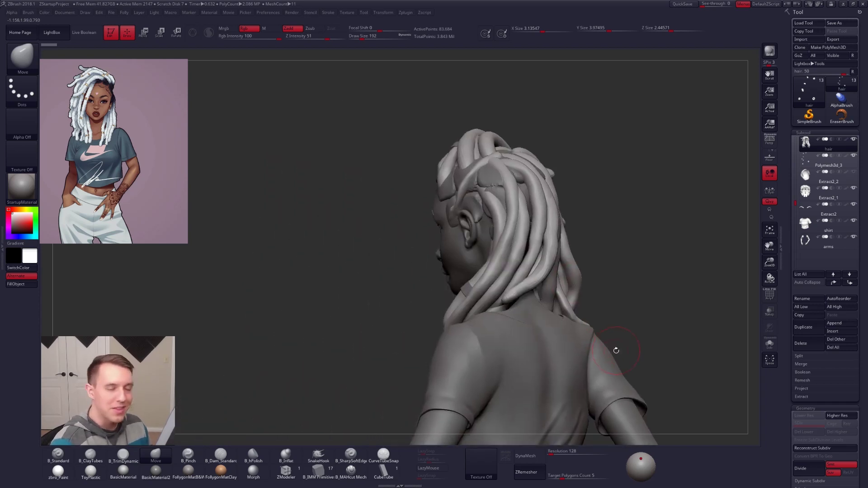
pyautogui.moveTo(616, 350)
pyautogui.mouseDown(button='right')
pyautogui.moveTo(490, 299)
pyautogui.moveTo(472, 235)
pyautogui.mouseUp(button='right')
pyautogui.hotkey('shift', 'f')
pyautogui.keyDown('ctrl'); pyautogui.keyDown('shift'); pyautogui.click(474, 194); pyautogui.keyUp('shift'); pyautogui.keyUp('ctrl')
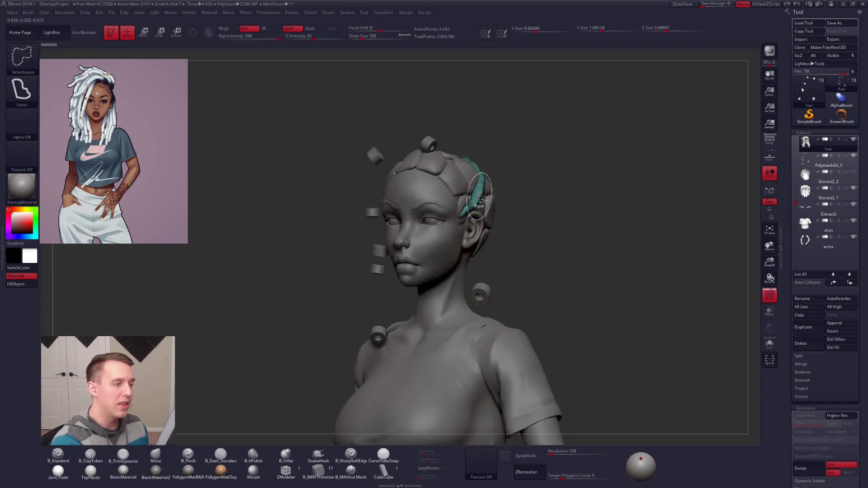
pyautogui.keyDown('ctrl'); pyautogui.keyDown('shift'); pyautogui.click(582, 207); pyautogui.keyUp('shift'); pyautogui.keyUp('ctrl')
pyautogui.press('shift')
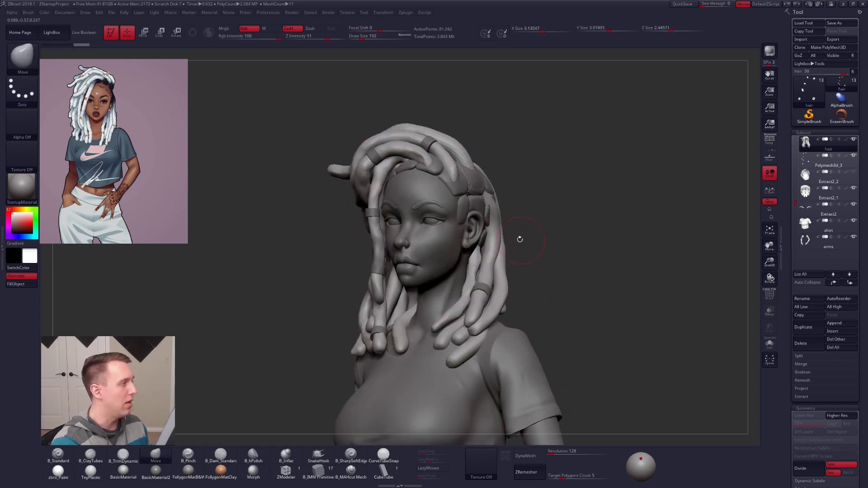
pyautogui.press('ctrl')
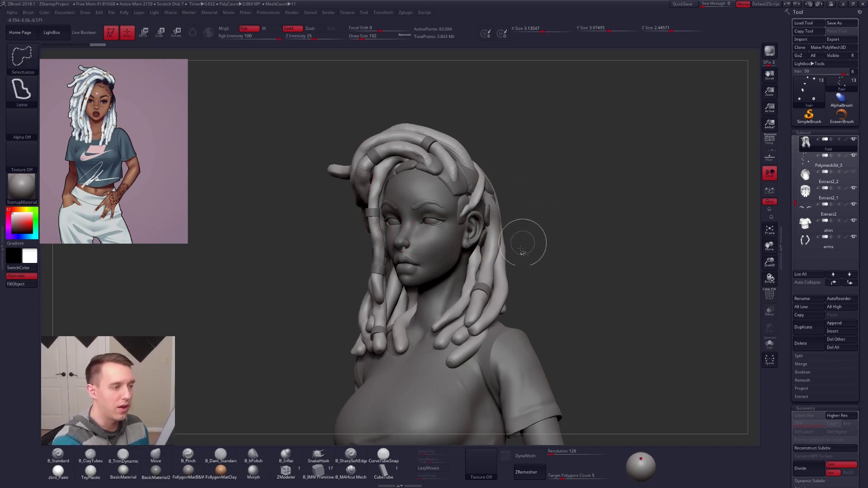
pyautogui.press('ctrl')
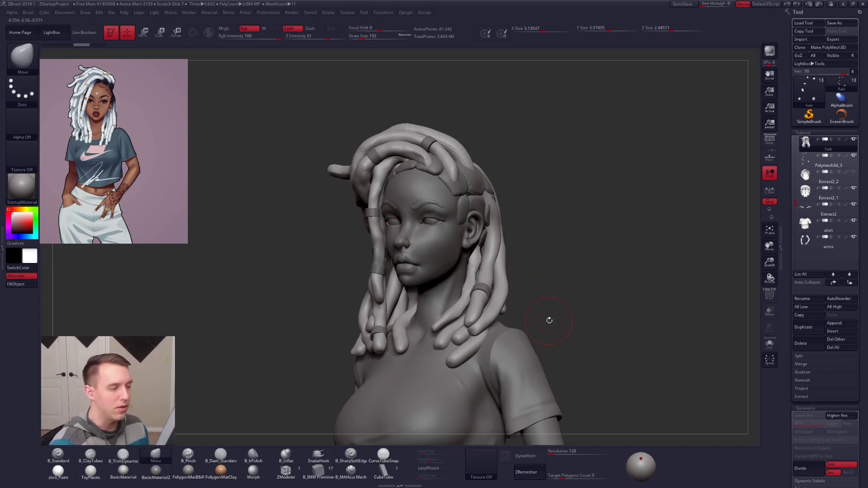
pyautogui.hotkey('ctrl', 'space')
pyautogui.click(664, 245)
pyautogui.moveTo(592, 272); pyautogui.dragTo(499, 256)
# Step: Show only the hair subtool in solo and set the ZRemesher target polygon count to 1
pyautogui.hotkey('alt', 's')
pyautogui.moveTo(362, 267); pyautogui.dragTo(514, 273)
pyautogui.hotkey('shift', 'f')
pyautogui.hotkey('shift', 'f')
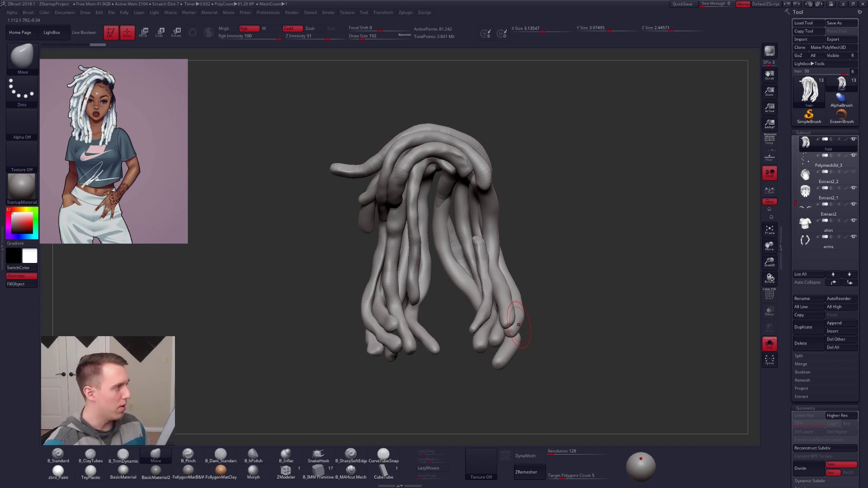
pyautogui.click(555, 479)
pyautogui.write('1')
pyautogui.press('Tab')
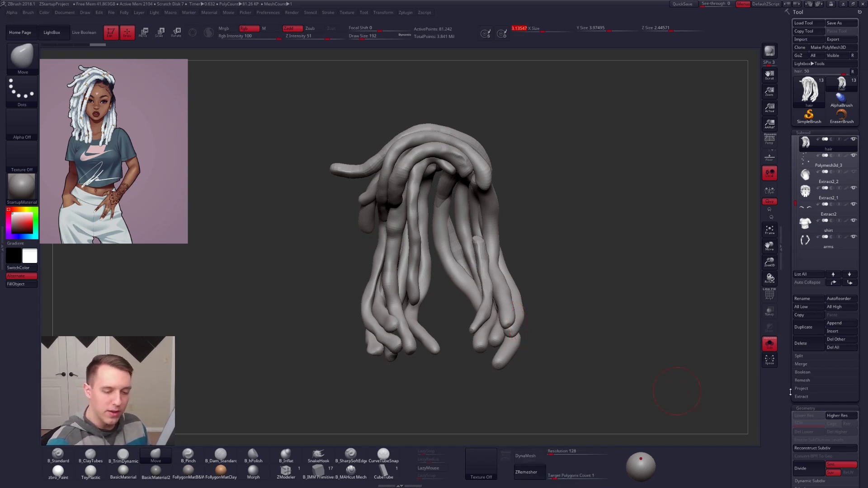
# Step: Remesh the hair with ZRemesher, leaving KeepGroups turned off
pyautogui.scroll(-5, 791, 391)
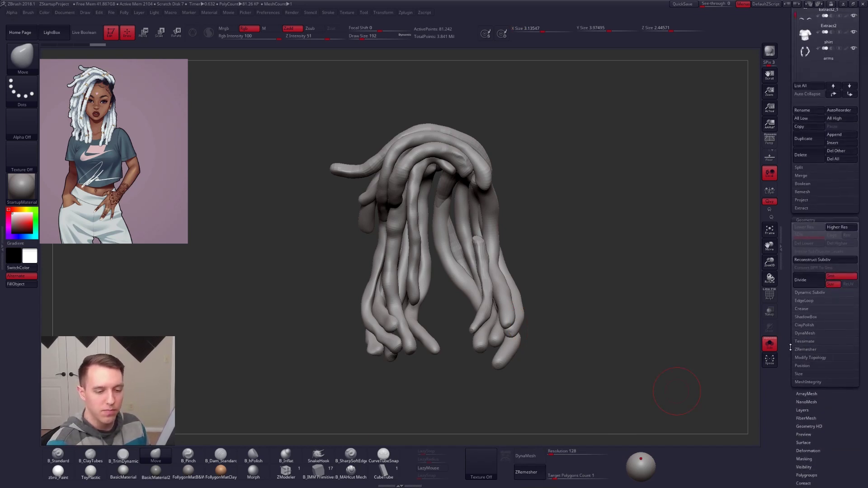
pyautogui.moveTo(789, 347); pyautogui.dragTo(794, 348)
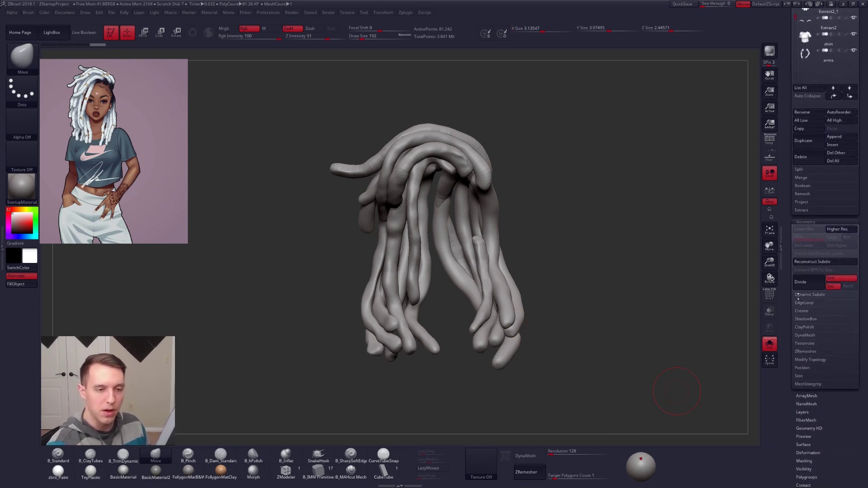
pyautogui.click(805, 351)
pyautogui.click(843, 376)
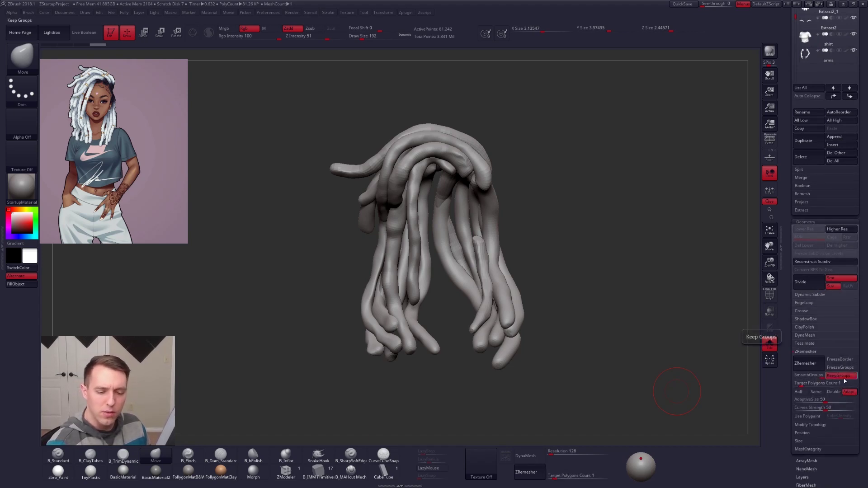
pyautogui.hotkey('shift', 'f')
pyautogui.hotkey('shift', 'f')
pyautogui.click(838, 377)
pyautogui.click(804, 364)
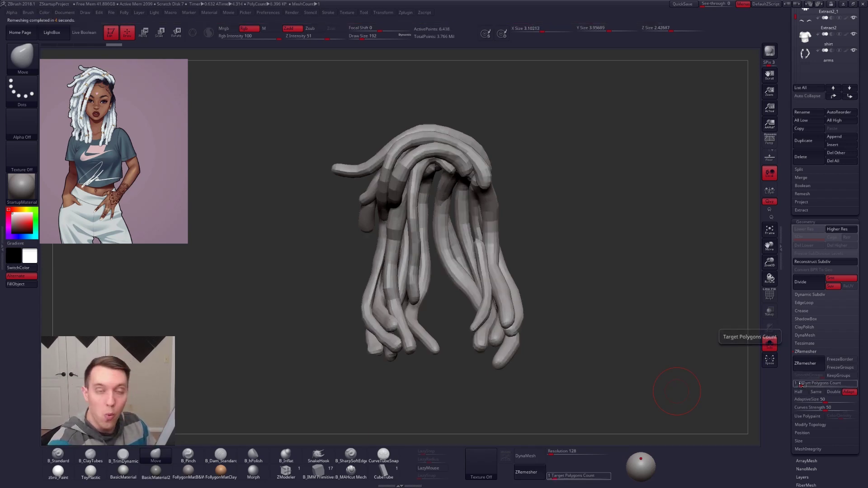
# Step: Undo the hair remesh and run ZRemesher again with a target polygon count of 0.42996
pyautogui.moveTo(787, 226); pyautogui.dragTo(784, 412)
pyautogui.hotkey('shift', 'f')
pyautogui.moveTo(321, 303); pyautogui.dragTo(498, 317)
pyautogui.hotkey('shift', 'f')
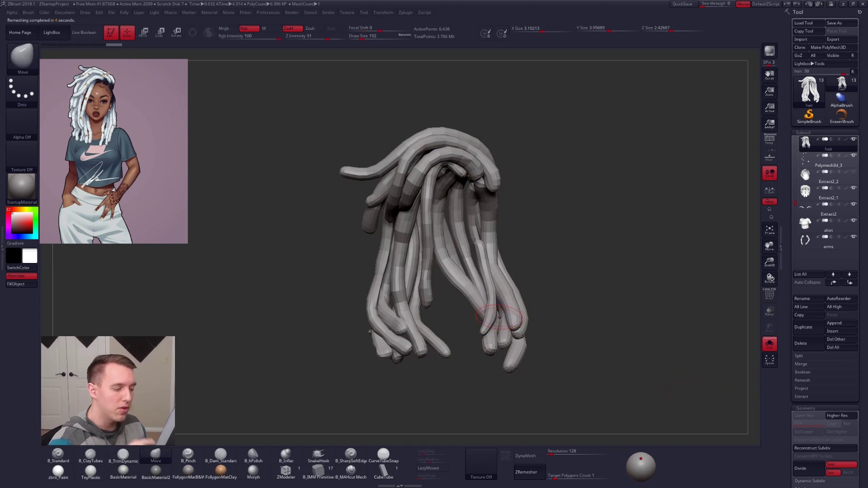
pyautogui.click(553, 478)
pyautogui.hotkey('ctrl', 'z')
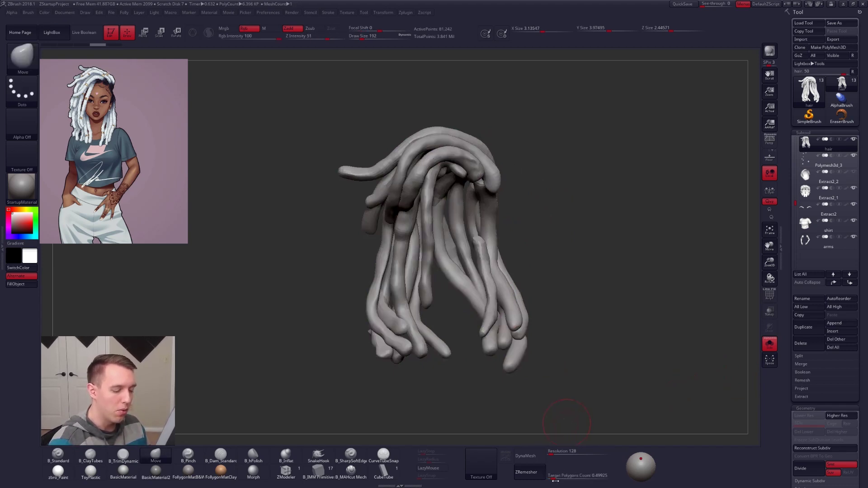
pyautogui.moveTo(554, 475); pyautogui.dragTo(547, 478)
pyautogui.click(536, 473)
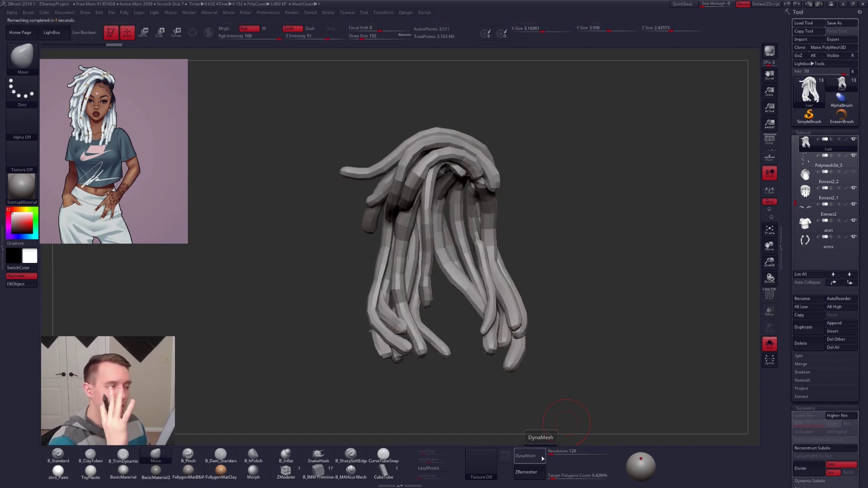
# Step: Activate Dynamic Subdiv for the hair, choosing Always YES, and display its polyframe
pyautogui.press('d')
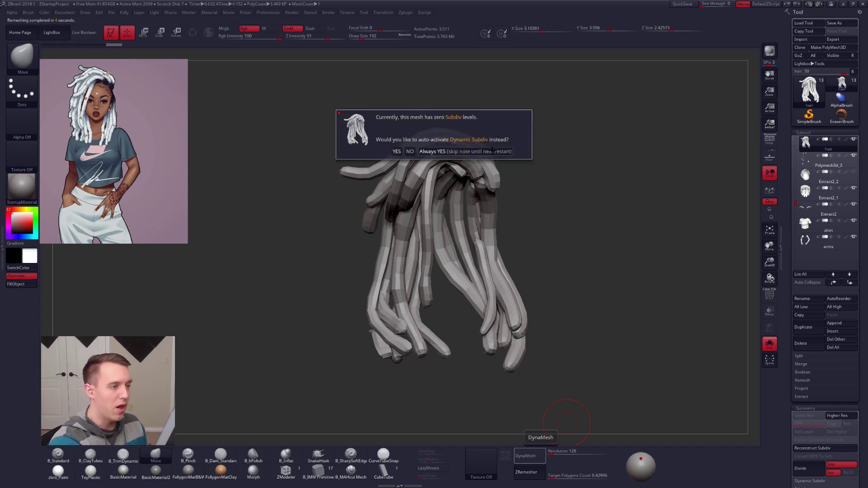
pyautogui.click(465, 152)
pyautogui.moveTo(437, 281); pyautogui.dragTo(493, 282, button='right')
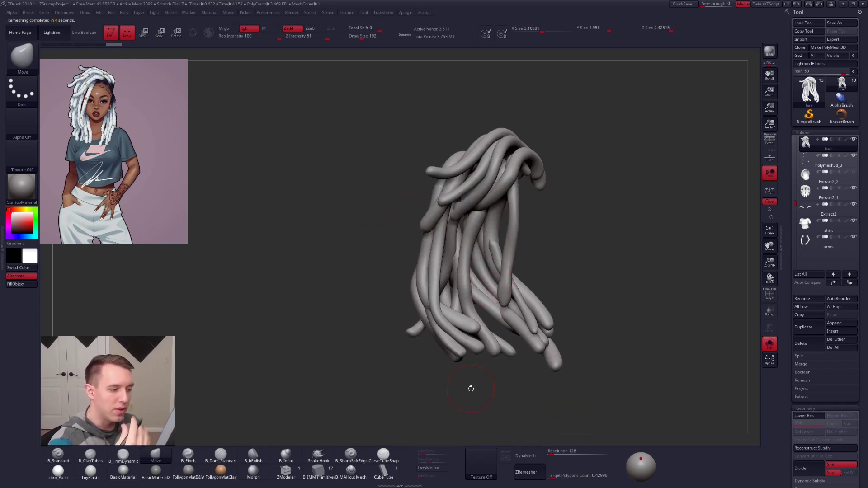
pyautogui.moveTo(515, 353); pyautogui.dragTo(492, 212, button='right')
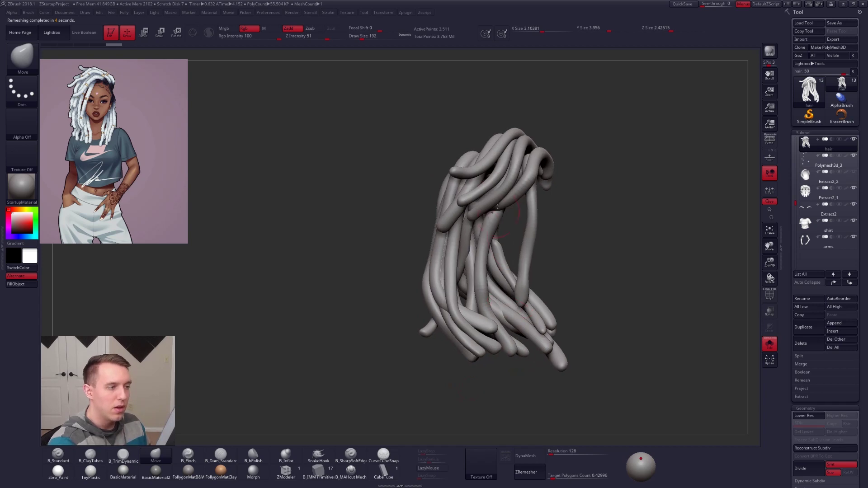
pyautogui.hotkey('shift', 'f')
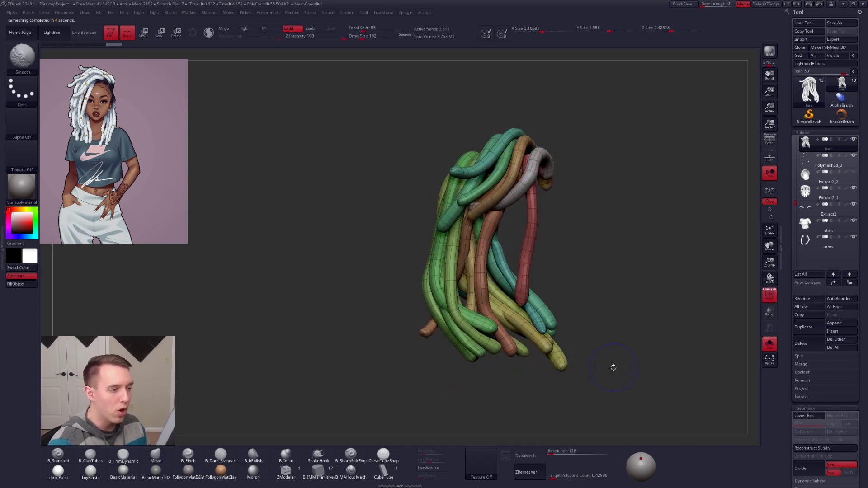
# Step: Leave solo mode, hide the polyframe and pick the Move brush with the character viewed from the front
pyautogui.hotkey('alt', 's')
pyautogui.moveTo(633, 366); pyautogui.dragTo(515, 368)
pyautogui.hotkey('shift', 'f')
pyautogui.press('b')
pyautogui.press('m')
pyautogui.press('v')
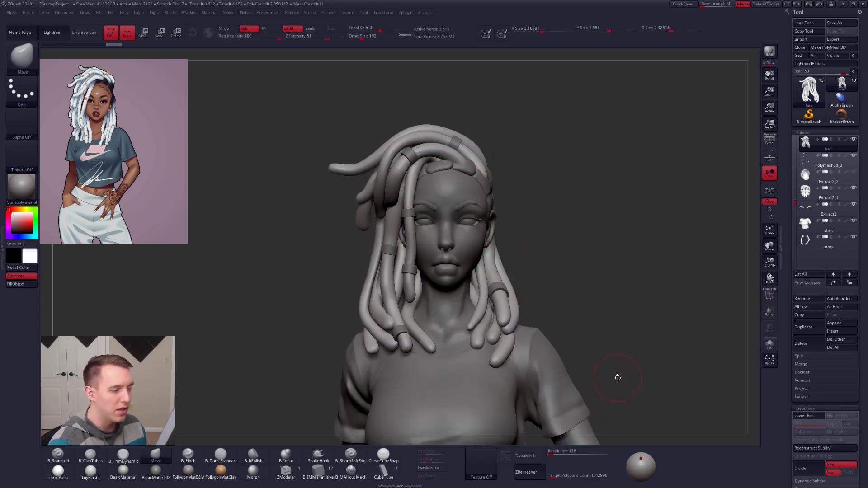
# Step: Turn off Dynamic Subdiv and isolate a dreadlock strand beside the neck for adjustment
pyautogui.hotkey('shift', 'd')
pyautogui.keyDown('alt'); pyautogui.moveTo(447, 333); pyautogui.dragTo(484, 299, button='right'); pyautogui.keyUp('alt')
pyautogui.keyDown('ctrl'); pyautogui.keyDown('shift'); pyautogui.click(466, 319); pyautogui.keyUp('shift'); pyautogui.keyUp('ctrl')
pyautogui.press('space')
pyautogui.moveTo(451, 304); pyautogui.dragTo(451, 302)
pyautogui.press('space')
pyautogui.click(457, 303)
pyautogui.keyDown('ctrl'); pyautogui.keyDown('shift'); pyautogui.click(518, 280); pyautogui.keyUp('shift'); pyautogui.keyUp('ctrl')
pyautogui.moveTo(519, 280); pyautogui.dragTo(483, 282, button='right')
pyautogui.moveTo(546, 280)
pyautogui.keyDown('alt'); pyautogui.mouseDown(button='right')
pyautogui.moveTo(483, 290)
pyautogui.moveTo(499, 296)
pyautogui.moveTo(534, 286)
pyautogui.mouseUp(button='right'); pyautogui.keyUp('alt')
# Step: Mask all other dreadlocks, adjust the strand beside the neck with Move at draw size 215, and turn Dynamic Subdiv back on
pyautogui.press('w')
pyautogui.keyDown('ctrl'); pyautogui.click(505, 289); pyautogui.keyUp('ctrl')
pyautogui.press('q')
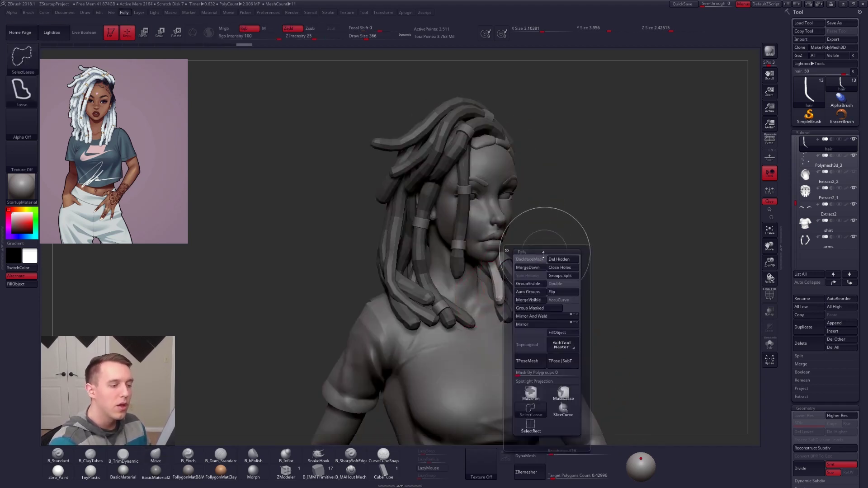
pyautogui.hotkey('ctrl', 'shift', 'a')
pyautogui.click(541, 259)
pyautogui.moveTo(599, 274)
pyautogui.mouseDown(button='right')
pyautogui.moveTo(546, 287)
pyautogui.moveTo(598, 265)
pyautogui.mouseUp(button='right')
pyautogui.rightClick(546, 287)
pyautogui.press('d')
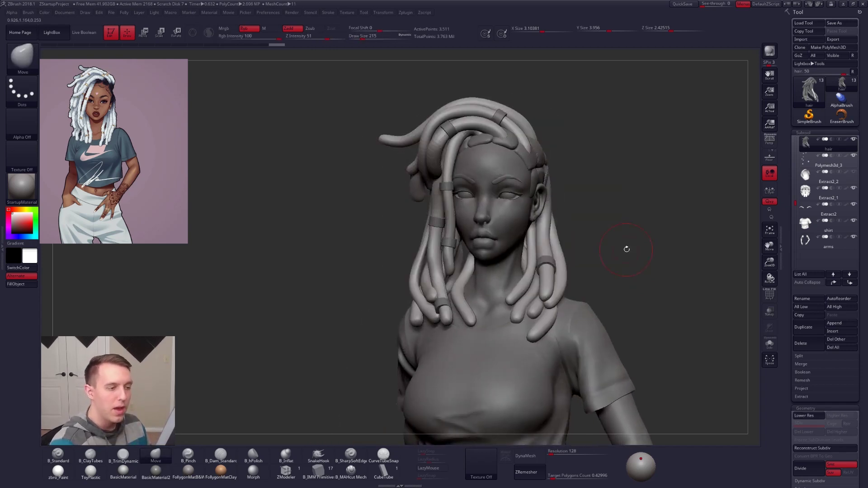
# Step: Hide the dreadlocks, hair bands and scalp braids, and select the body subtool
pyautogui.keyDown('alt'); pyautogui.moveTo(650, 359); pyautogui.dragTo(641, 354, button='right'); pyautogui.keyUp('alt')
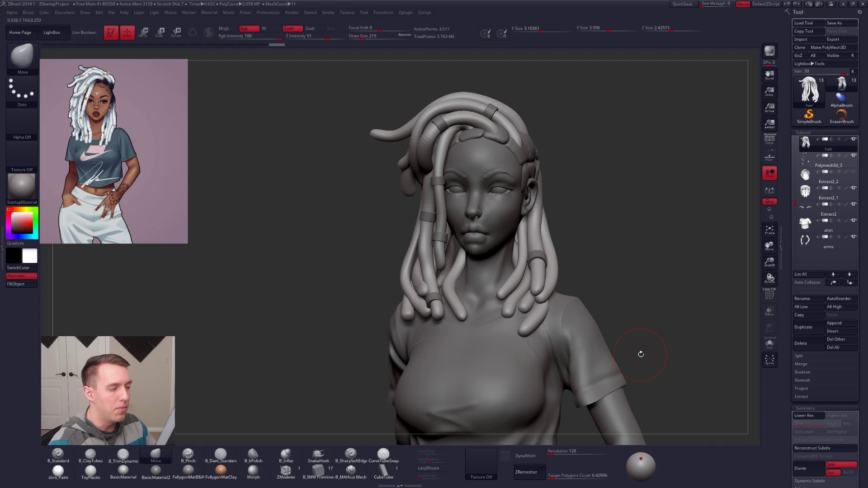
pyautogui.moveTo(523, 218)
pyautogui.mouseDown(button='right')
pyautogui.moveTo(531, 214)
pyautogui.moveTo(521, 257)
pyautogui.moveTo(519, 235)
pyautogui.mouseUp(button='right')
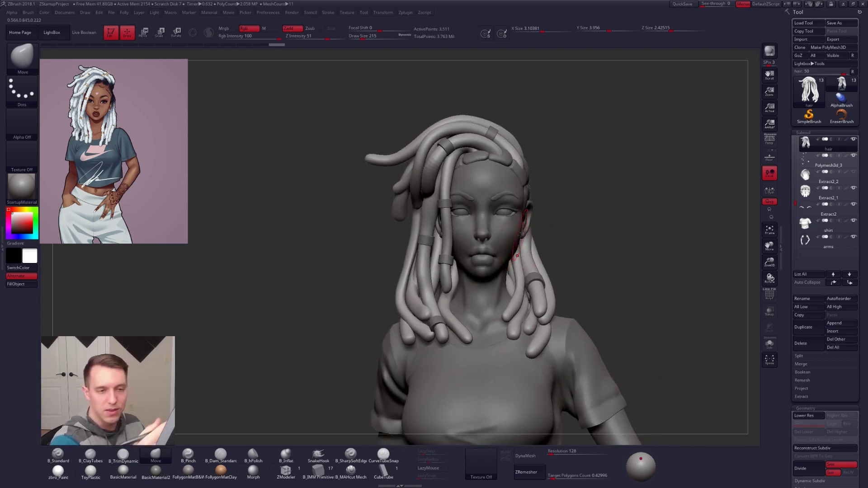
pyautogui.click(808, 166)
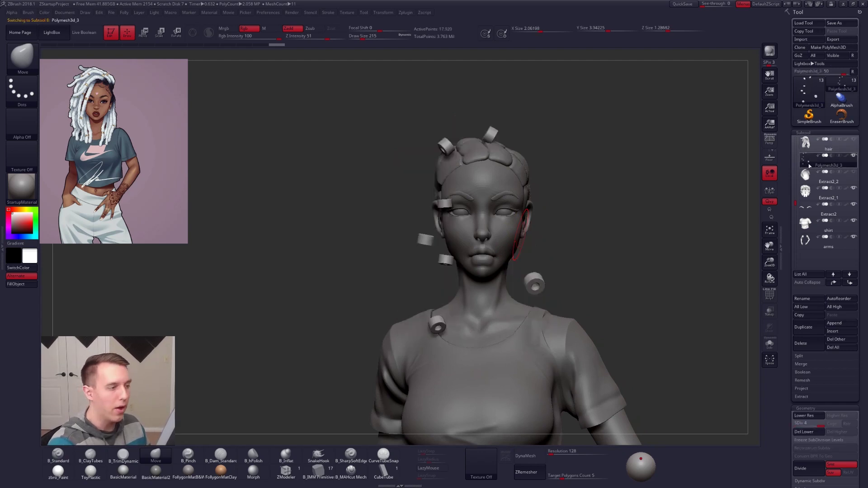
pyautogui.click(805, 197)
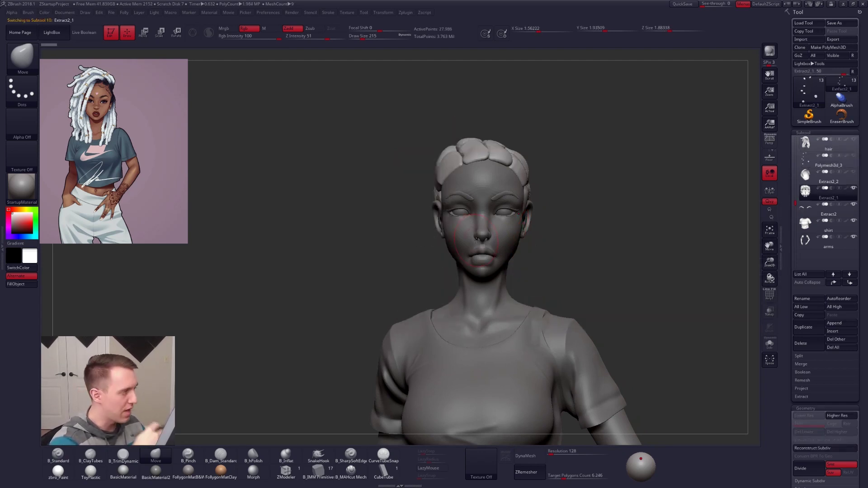
pyautogui.moveTo(537, 248); pyautogui.dragTo(505, 269)
pyautogui.moveTo(544, 296); pyautogui.dragTo(480, 312)
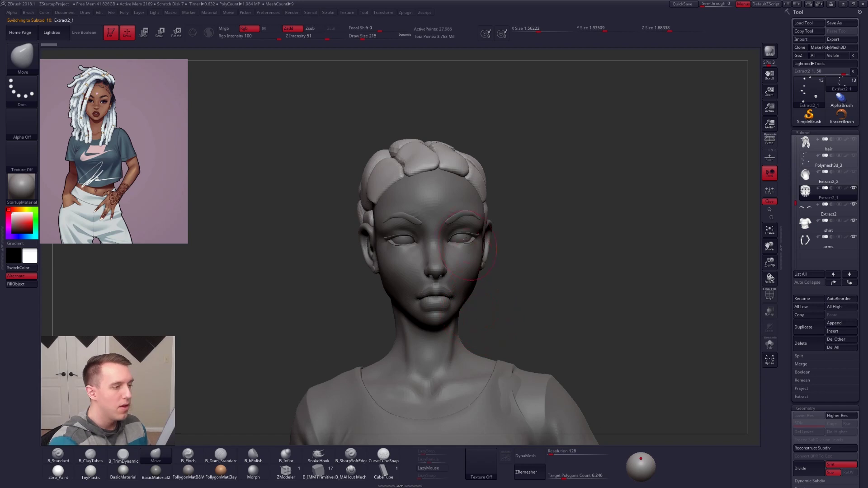
pyautogui.moveTo(517, 219)
pyautogui.mouseDown()
pyautogui.moveTo(577, 222)
pyautogui.moveTo(524, 230)
pyautogui.mouseUp()
pyautogui.click(811, 210)
pyautogui.moveTo(298, 262)
pyautogui.mouseDown()
pyautogui.moveTo(455, 249)
pyautogui.moveTo(597, 370)
pyautogui.moveTo(680, 364)
pyautogui.moveTo(623, 371)
pyautogui.mouseUp()
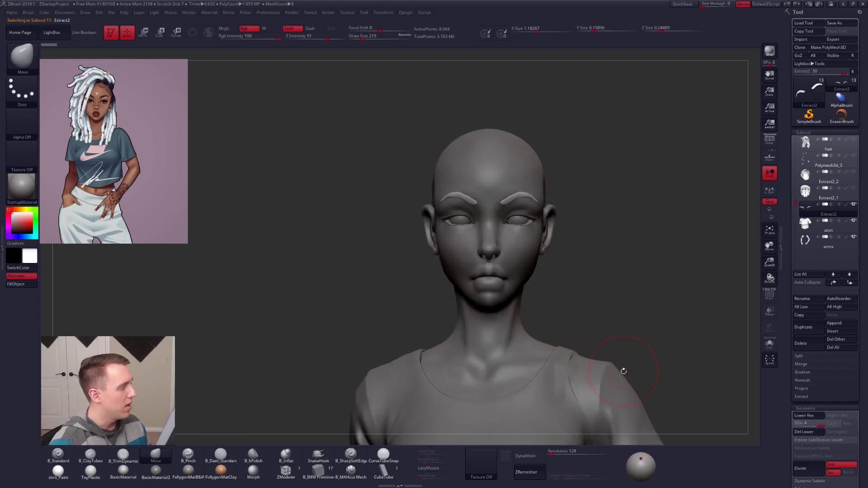
pyautogui.keyDown('alt'); pyautogui.click(500, 279); pyautogui.keyUp('alt')
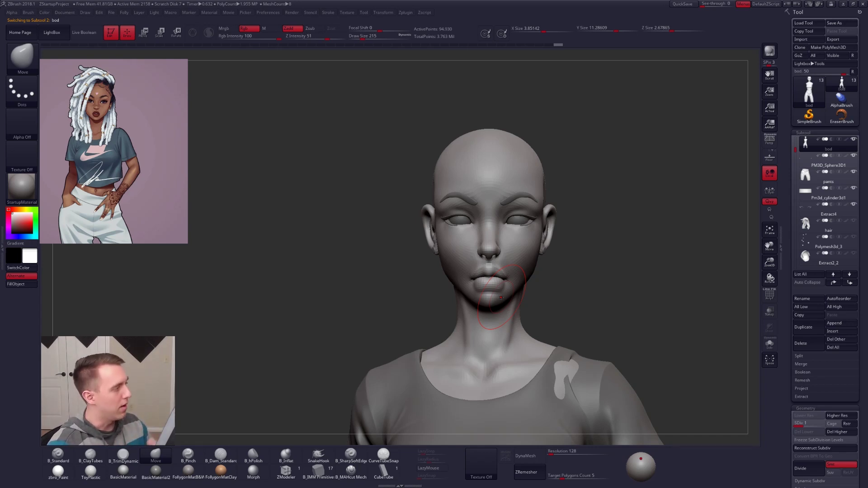
# Step: Adjust the shape of the face with the Move brush, reducing the draw size to 121
pyautogui.moveTo(541, 285); pyautogui.dragTo(509, 314)
pyautogui.press('space')
pyautogui.moveTo(462, 227); pyautogui.dragTo(467, 227)
pyautogui.moveTo(549, 226)
pyautogui.mouseDown()
pyautogui.moveTo(456, 224)
pyautogui.moveTo(488, 222)
pyautogui.mouseUp()
pyautogui.press('space')
pyautogui.press('space')
pyautogui.moveTo(422, 229)
pyautogui.mouseDown()
pyautogui.moveTo(519, 240)
pyautogui.moveTo(490, 248)
pyautogui.mouseUp()
pyautogui.press('space')
pyautogui.keyDown('ctrl'); pyautogui.moveTo(490, 248); pyautogui.dragTo(489, 257, button='right'); pyautogui.keyUp('ctrl')
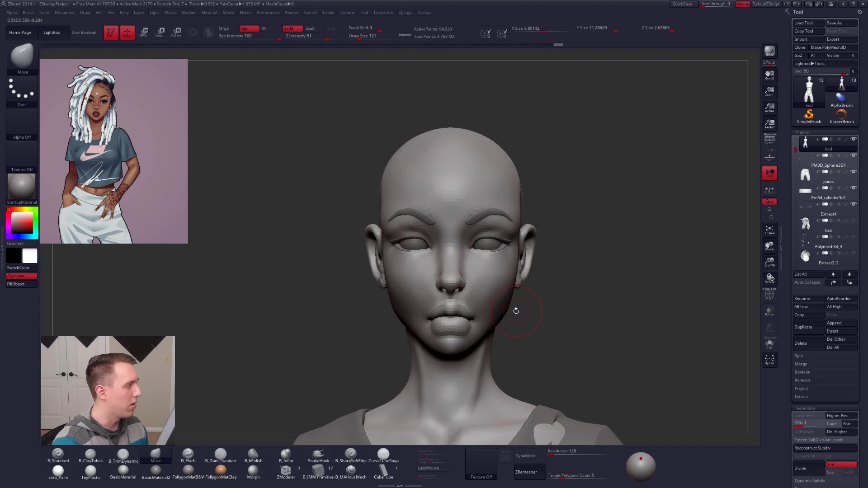
# Step: Refine the cheek and mouth corner with ClayTubes at draw size 227 and Pinch at draw size 140
pyautogui.press('space')
pyautogui.moveTo(500, 310); pyautogui.dragTo(478, 313)
pyautogui.press('2')
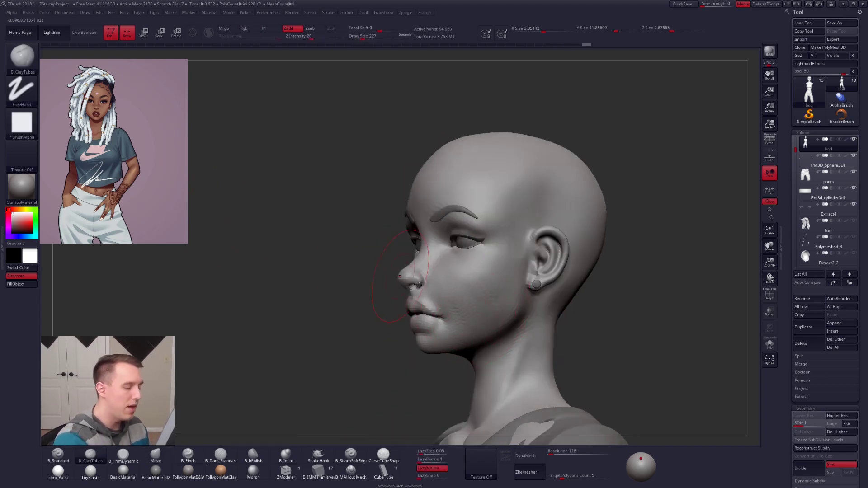
pyautogui.moveTo(437, 322); pyautogui.dragTo(464, 315, button='right')
pyautogui.press('5')
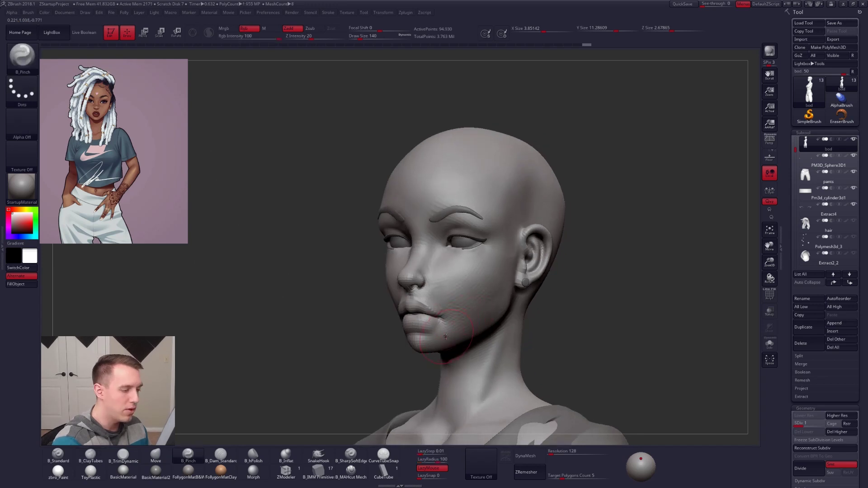
pyautogui.moveTo(512, 233); pyautogui.dragTo(455, 296, button='right')
# Step: Build up the cheek beside the mouth corner with ClayTubes, raising the draw size to 203
pyautogui.press('b')
pyautogui.press('c')
pyautogui.press('t')
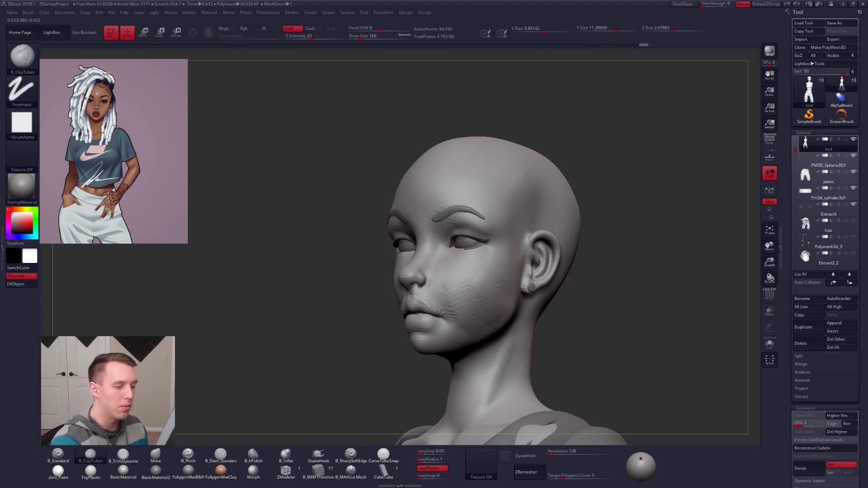
pyautogui.keyDown('shift'); pyautogui.moveTo(471, 324); pyautogui.dragTo(482, 284, button='right'); pyautogui.keyUp('shift')
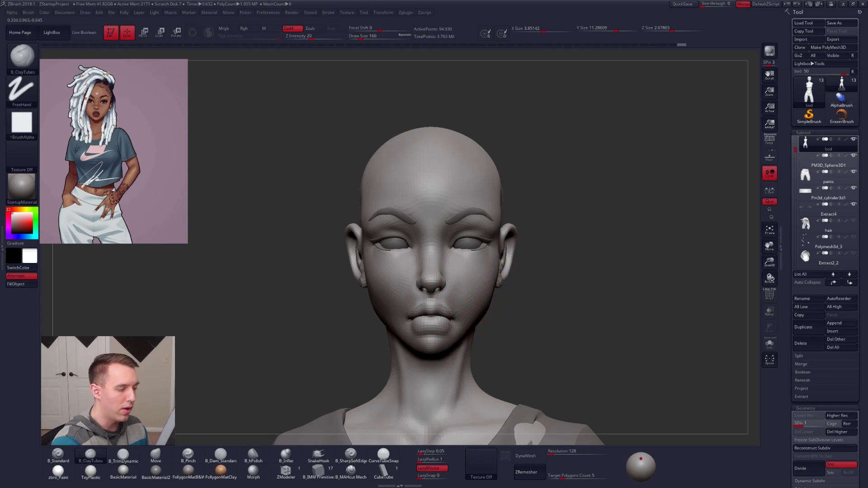
pyautogui.moveTo(458, 329); pyautogui.dragTo(436, 347, button='right')
pyautogui.press('space')
pyautogui.moveTo(448, 302); pyautogui.dragTo(452, 302)
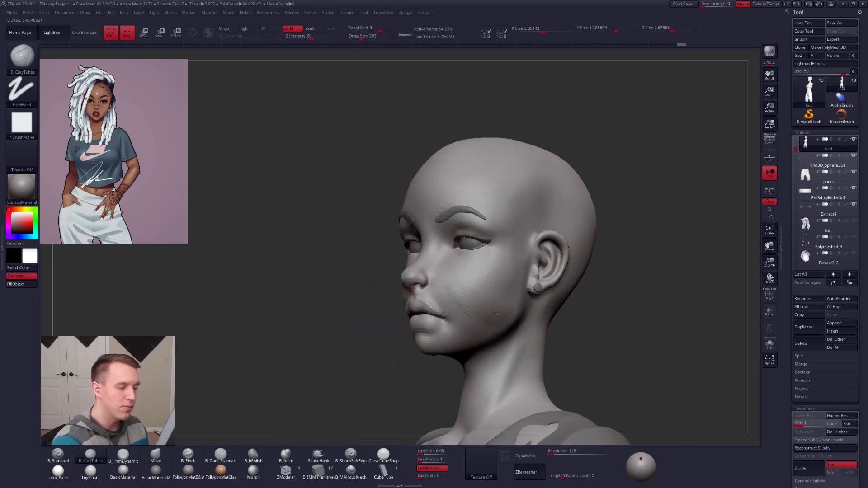
# Step: Undo the latest ClayTubes strokes on the cheek
pyautogui.hotkey('ctrl', 'shift')
pyautogui.hotkey('ctrl', 'z')
pyautogui.hotkey('ctrl', 'z')
pyautogui.hotkey('ctrl', 'z')
pyautogui.hotkey('ctrl', 'z')
pyautogui.hotkey('ctrl', 'z')
pyautogui.hotkey('ctrl', 'z')
pyautogui.hotkey('ctrl', 'z')
pyautogui.hotkey('ctrl', 'z')
pyautogui.hotkey('ctrl', 'z')
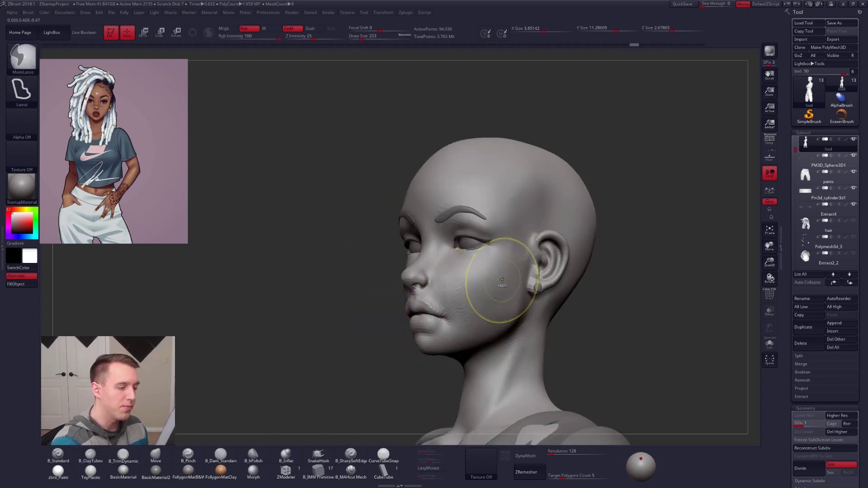
# Step: Rework the cheek beside the mouth with ClayTubes at draw size 203 and smooth it
pyautogui.moveTo(479, 307); pyautogui.dragTo(484, 303, button='right')
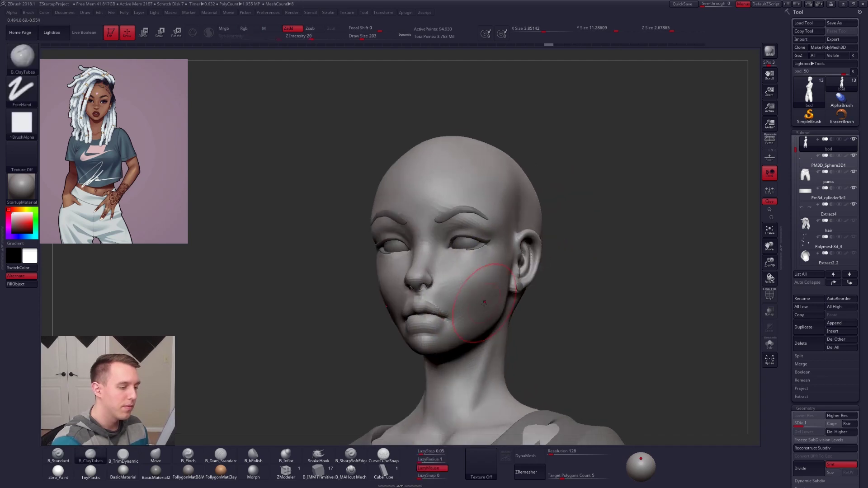
pyautogui.hotkey('shift', 'f')
pyautogui.hotkey('shift', 'f')
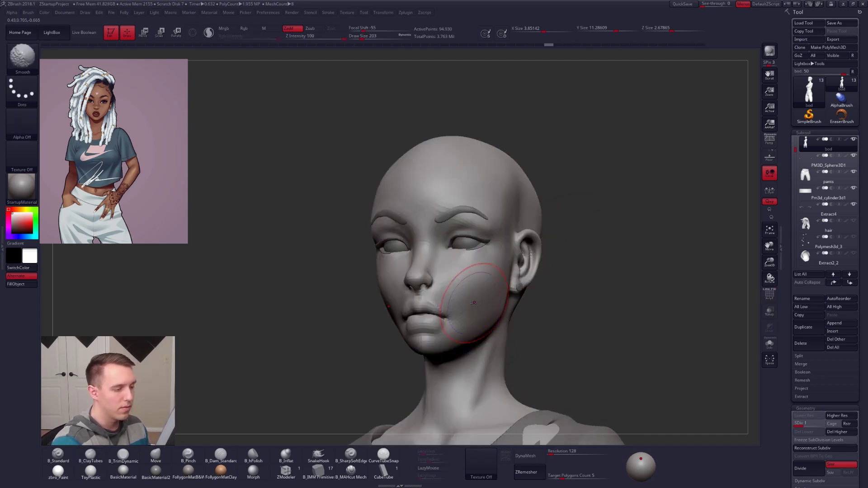
pyautogui.moveTo(478, 300); pyautogui.dragTo(451, 289, button='right')
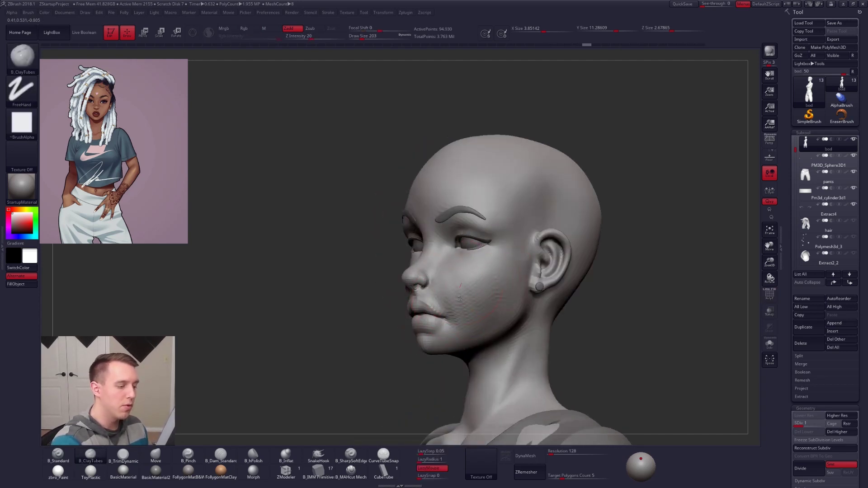
# Step: Flatten the forehead above the brows with TrimDynamic, reducing the draw size from 265 to 140, and smooth the surface
pyautogui.moveTo(503, 264)
pyautogui.mouseDown(button='right')
pyautogui.moveTo(507, 277)
pyautogui.moveTo(438, 186)
pyautogui.moveTo(532, 240)
pyautogui.moveTo(504, 212)
pyautogui.moveTo(452, 221)
pyautogui.mouseUp(button='right')
pyautogui.press('3')
pyautogui.moveTo(455, 220); pyautogui.dragTo(492, 208)
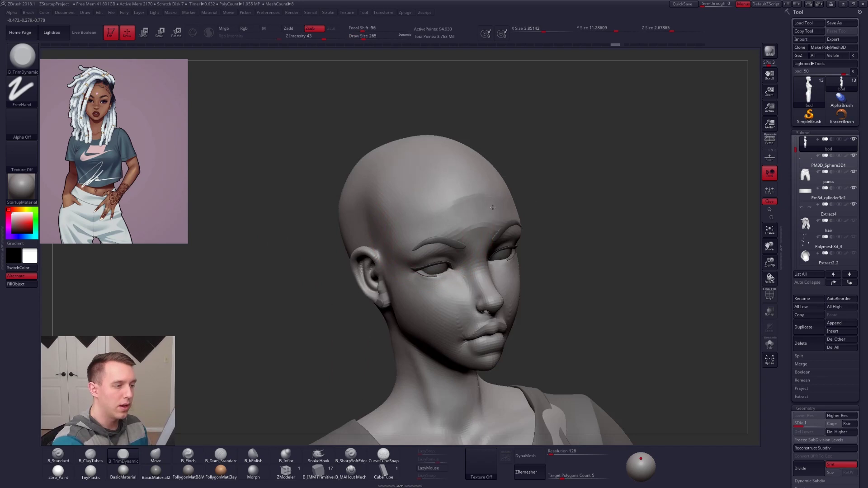
pyautogui.moveTo(452, 220); pyautogui.dragTo(436, 219, button='right')
pyautogui.press('space')
pyautogui.moveTo(439, 211); pyautogui.dragTo(435, 211)
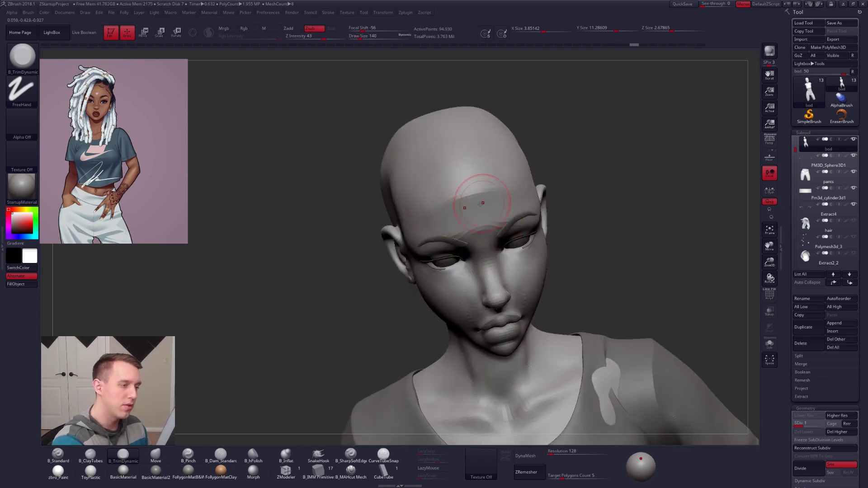
pyautogui.press('space')
pyautogui.keyDown('shift'); pyautogui.moveTo(477, 207); pyautogui.dragTo(465, 208); pyautogui.keyUp('shift')
# Step: Reshape the forehead and crown of the head with the Move brush at draw size 447
pyautogui.moveTo(485, 203); pyautogui.dragTo(520, 212, button='right')
pyautogui.press('s')
pyautogui.moveTo(520, 212); pyautogui.dragTo(525, 212)
pyautogui.press('b')
pyautogui.press('m')
pyautogui.press('v')
pyautogui.press('s')
pyautogui.moveTo(452, 178); pyautogui.dragTo(455, 170)
pyautogui.moveTo(646, 190); pyautogui.dragTo(564, 190, button='right')
pyautogui.moveTo(590, 154); pyautogui.dragTo(585, 147)
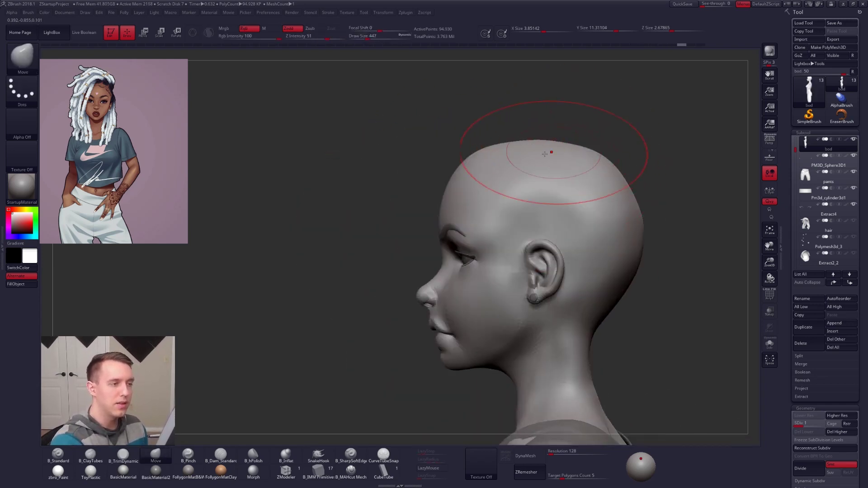
pyautogui.moveTo(489, 152); pyautogui.dragTo(507, 163)
pyautogui.moveTo(590, 159); pyautogui.dragTo(586, 165)
# Step: Adjust the back of the skull down to the nape with Move and smooth the reshaped areas
pyautogui.moveTo(622, 187); pyautogui.dragTo(618, 192)
pyautogui.keyDown('shift'); pyautogui.moveTo(496, 159); pyautogui.dragTo(592, 158); pyautogui.keyUp('shift')
pyautogui.press('space')
pyautogui.moveTo(634, 196); pyautogui.dragTo(626, 200)
pyautogui.moveTo(611, 272); pyautogui.dragTo(607, 275)
pyautogui.press('space')
pyautogui.moveTo(629, 254); pyautogui.dragTo(631, 254)
pyautogui.moveTo(624, 267); pyautogui.dragTo(617, 288, button='right')
pyautogui.moveTo(617, 289); pyautogui.dragTo(613, 290)
pyautogui.moveTo(662, 312); pyautogui.dragTo(703, 314)
pyautogui.press('space')
pyautogui.moveTo(565, 298); pyautogui.dragTo(553, 299)
pyautogui.keyDown('shift'); pyautogui.moveTo(651, 289); pyautogui.dragTo(692, 293); pyautogui.keyUp('shift')
# Step: Isolate the body subtool, raise it to subdivision level 3 and refine the face with Pinch at draw size 104
pyautogui.keyDown('alt'); pyautogui.moveTo(528, 245); pyautogui.dragTo(494, 259, button='right'); pyautogui.keyUp('alt')
pyautogui.press('space')
pyautogui.moveTo(503, 231); pyautogui.dragTo(499, 229)
pyautogui.keyDown('ctrl'); pyautogui.moveTo(497, 230); pyautogui.dragTo(491, 251, button='right'); pyautogui.keyUp('ctrl')
pyautogui.hotkey('shift', 's')
pyautogui.press('5')
pyautogui.moveTo(479, 221)
pyautogui.mouseDown(button='right')
pyautogui.moveTo(389, 223)
pyautogui.moveTo(583, 231)
pyautogui.mouseUp(button='right')
pyautogui.press('d')
pyautogui.press('d')
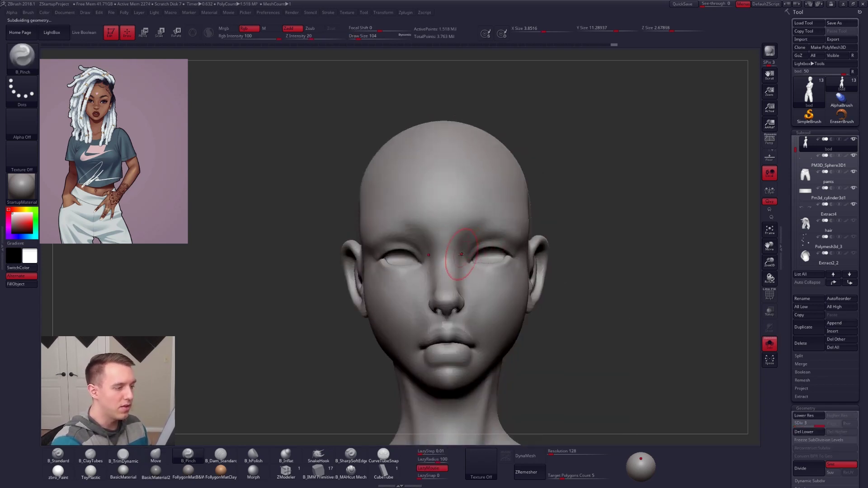
pyautogui.moveTo(459, 245); pyautogui.dragTo(452, 260, button='right')
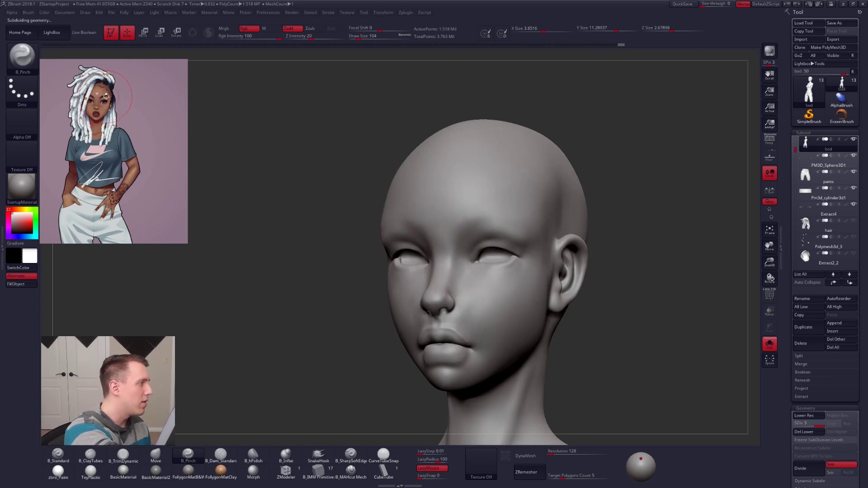
pyautogui.moveTo(464, 236); pyautogui.dragTo(474, 217)
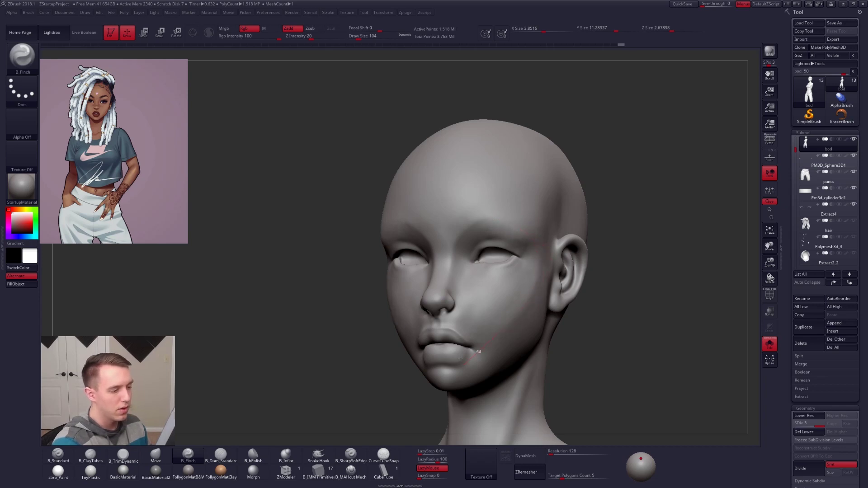
pyautogui.moveTo(460, 358); pyautogui.dragTo(466, 355)
# Step: Flatten the brow area with TrimDynamic and adjust it with Move at subdivision level 2 and draw size 130
pyautogui.press('3')
pyautogui.moveTo(511, 234); pyautogui.dragTo(483, 220)
pyautogui.keyDown('shift'); pyautogui.moveTo(494, 217); pyautogui.dragTo(492, 218, button='right'); pyautogui.keyUp('shift')
pyautogui.hotkey('shift', 'd')
pyautogui.press('4')
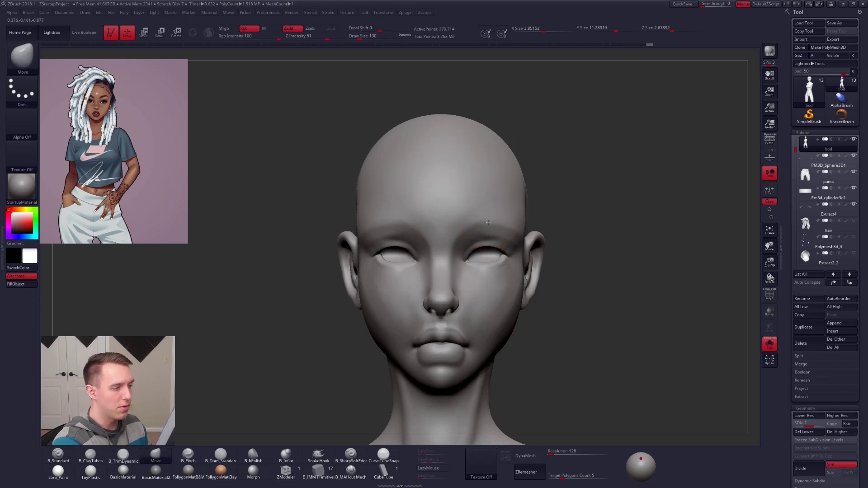
pyautogui.moveTo(483, 217); pyautogui.dragTo(486, 210)
pyautogui.moveTo(520, 213); pyautogui.dragTo(497, 218, button='right')
pyautogui.press('space')
pyautogui.moveTo(501, 225); pyautogui.dragTo(516, 228)
pyautogui.keyDown('shift'); pyautogui.moveTo(515, 230); pyautogui.dragTo(507, 231, button='right'); pyautogui.keyUp('shift')
# Step: Show the other subtools again and adjust the eye and cheek area with Move at subdivision level 1
pyautogui.press('space')
pyautogui.moveTo(504, 241); pyautogui.dragTo(484, 282)
pyautogui.press('space')
pyautogui.hotkey('shift', 'd')
pyautogui.press('space')
pyautogui.moveTo(477, 266)
pyautogui.mouseDown()
pyautogui.moveTo(487, 267)
pyautogui.moveTo(481, 278)
pyautogui.mouseUp()
pyautogui.press('space')
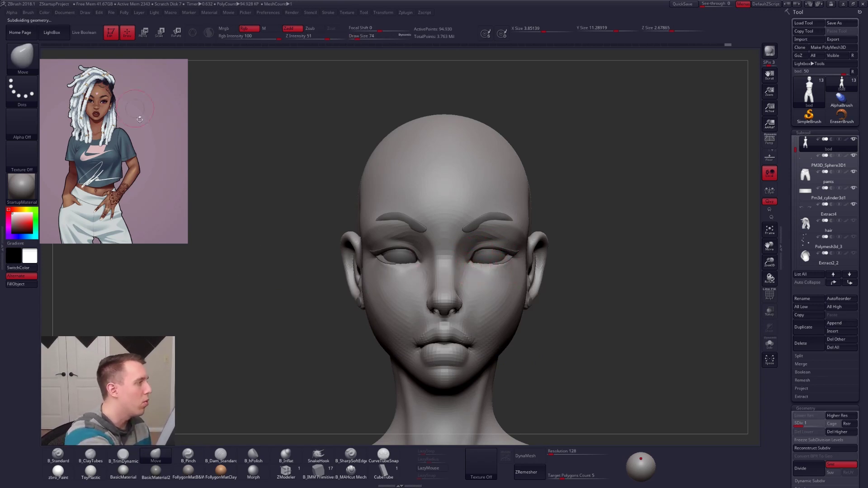
pyautogui.press('space')
pyautogui.moveTo(484, 268); pyautogui.dragTo(485, 269)
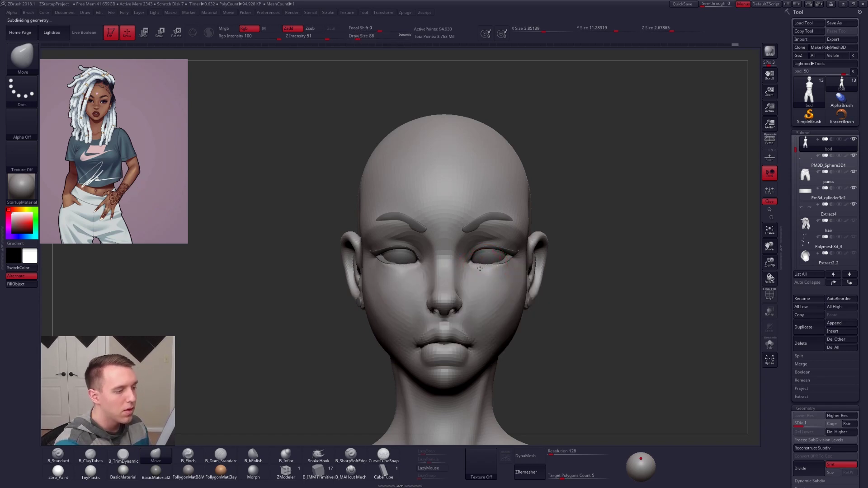
pyautogui.press('space')
pyautogui.moveTo(475, 294); pyautogui.dragTo(480, 295)
# Step: Build up the cheek and jaw with ClayTubes at subdivision level 2 and draw size 203, smoothing the strokes
pyautogui.press('d')
pyautogui.moveTo(549, 311)
pyautogui.mouseDown()
pyautogui.moveTo(496, 314)
pyautogui.moveTo(520, 347)
pyautogui.mouseUp()
pyautogui.press('2')
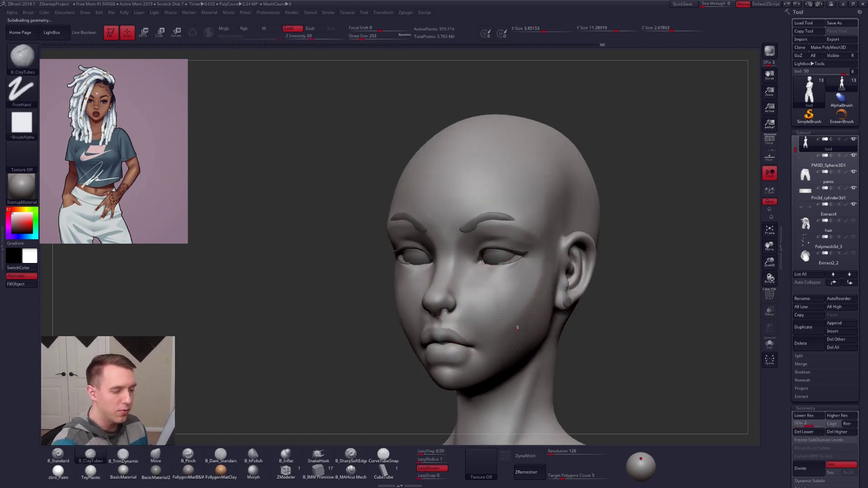
pyautogui.moveTo(538, 322); pyautogui.dragTo(499, 317, button='right')
pyautogui.moveTo(547, 271); pyautogui.dragTo(548, 270)
pyautogui.moveTo(513, 294)
pyautogui.keyDown('shift'); pyautogui.mouseDown()
pyautogui.moveTo(499, 325)
pyautogui.moveTo(506, 312)
pyautogui.moveTo(492, 312)
pyautogui.mouseUp(); pyautogui.keyUp('shift')
# Step: Refine the area around the lower lip and chin with ClayTubes at draw size 74 and smooth it
pyautogui.moveTo(502, 311); pyautogui.dragTo(583, 314, button='right')
pyautogui.press('space')
pyautogui.moveTo(452, 371)
pyautogui.mouseDown(button='right')
pyautogui.moveTo(486, 354)
pyautogui.moveTo(513, 325)
pyautogui.mouseUp(button='right')
pyautogui.press('space')
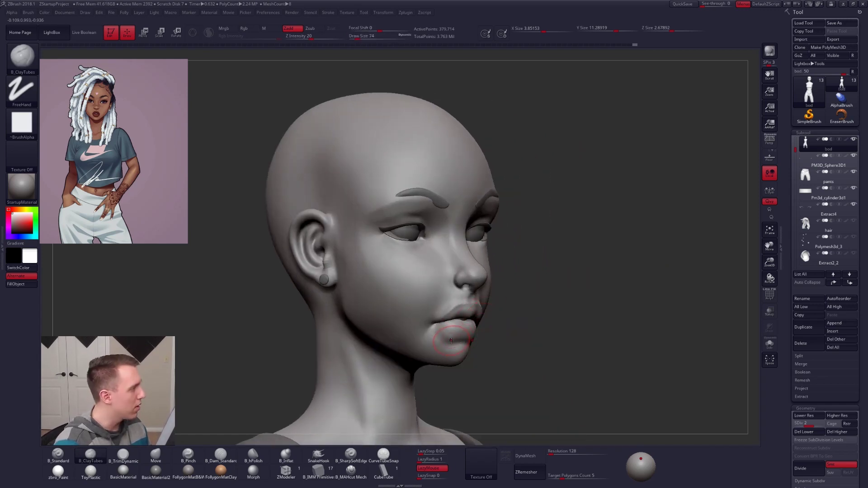
pyautogui.moveTo(434, 341); pyautogui.dragTo(394, 339, button='right')
pyautogui.hotkey('shift', 'd')
pyautogui.press('d')
pyautogui.keyDown('shift'); pyautogui.moveTo(447, 332); pyautogui.dragTo(493, 326); pyautogui.keyUp('shift')
pyautogui.press('space')
# Step: Reshape the mouth corners and lower lip with Move at subdivision level 1 and draw size 74
pyautogui.hotkey('shift', 'd')
pyautogui.press('b')
pyautogui.press('m')
pyautogui.press('v')
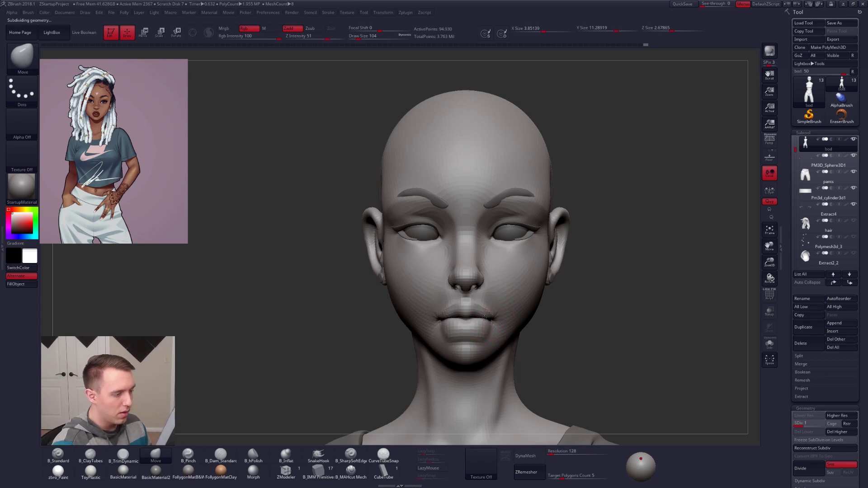
pyautogui.press('space')
pyautogui.click(479, 333)
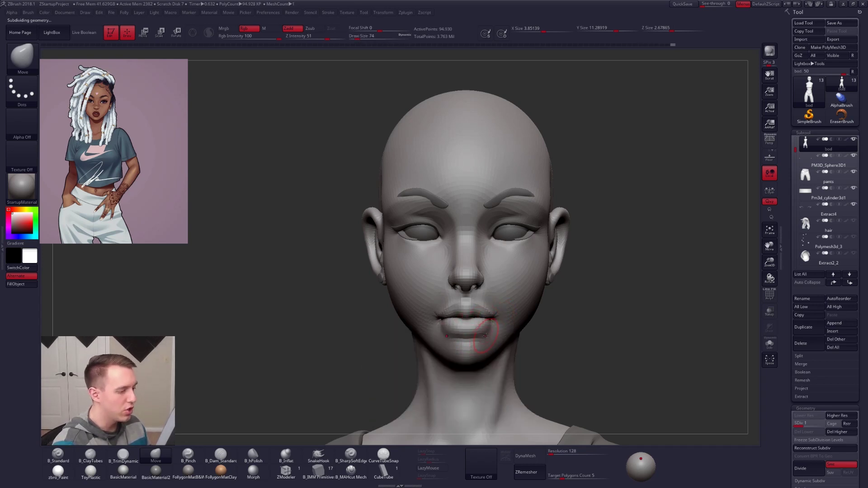
pyautogui.moveTo(484, 338)
pyautogui.mouseDown(button='right')
pyautogui.moveTo(499, 306)
pyautogui.moveTo(484, 319)
pyautogui.moveTo(483, 334)
pyautogui.mouseUp(button='right')
pyautogui.moveTo(490, 328); pyautogui.dragTo(488, 323)
pyautogui.moveTo(488, 322); pyautogui.dragTo(508, 320, button='right')
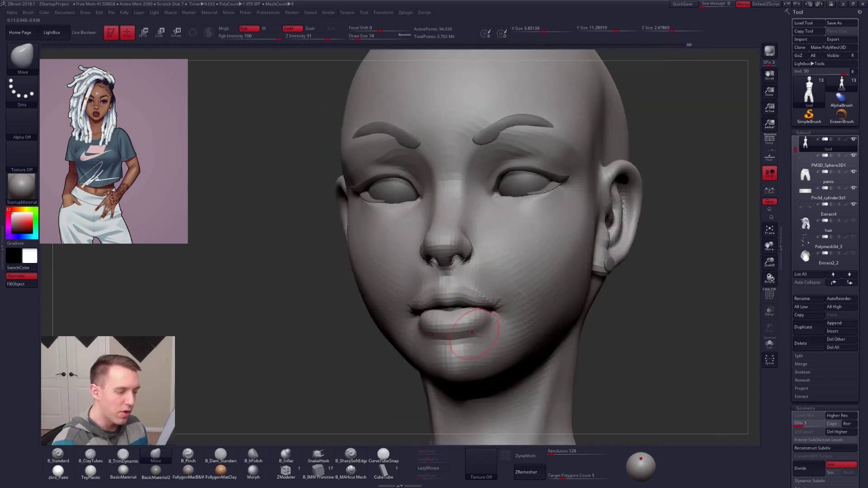
# Step: Build up the area below the lower lip with ClayTubes at subdivision level 1, undoing one unwanted stroke
pyautogui.press('b')
pyautogui.press('c')
pyautogui.press('t')
pyautogui.hotkey('ctrl', 'z')
pyautogui.press('space')
pyautogui.moveTo(471, 361); pyautogui.dragTo(469, 361)
pyautogui.moveTo(466, 360); pyautogui.dragTo(465, 337, button='right')
pyautogui.press('space')
pyautogui.moveTo(472, 329); pyautogui.dragTo(475, 330)
# Step: Raise the body to subdivision level 3 and sharpen the lower lip edge with Pinch at draw size 81
pyautogui.moveTo(475, 330); pyautogui.dragTo(522, 333, button='right')
pyautogui.press('d')
pyautogui.press('d')
pyautogui.moveTo(454, 348); pyautogui.dragTo(489, 346, button='right')
pyautogui.press('b')
pyautogui.press('p')
pyautogui.press('i')
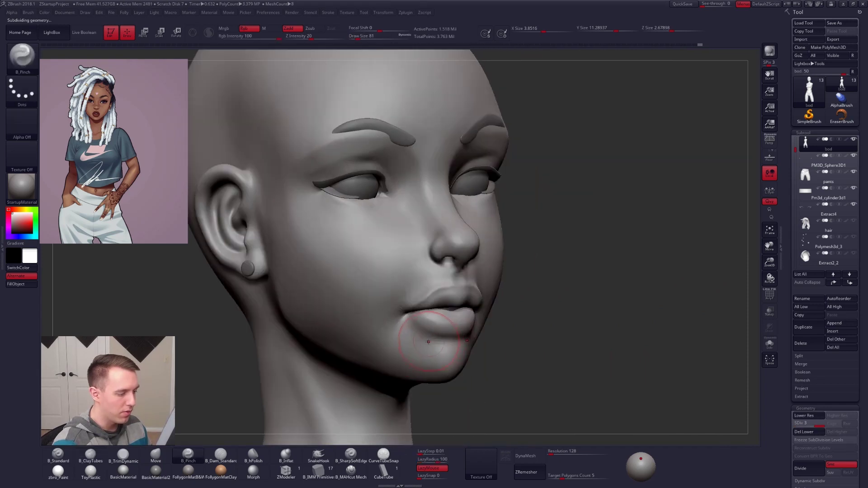
pyautogui.moveTo(406, 360)
pyautogui.mouseDown(button='right')
pyautogui.moveTo(436, 329)
pyautogui.moveTo(466, 324)
pyautogui.mouseUp(button='right')
# Step: Reduce the draw size to 40 and refine the upper lip with ClayTubes, smoothing the result
pyautogui.press('space')
pyautogui.moveTo(476, 354); pyautogui.dragTo(472, 354)
pyautogui.moveTo(442, 297)
pyautogui.mouseDown(button='right')
pyautogui.moveTo(476, 306)
pyautogui.moveTo(413, 289)
pyautogui.moveTo(408, 295)
pyautogui.moveTo(452, 292)
pyautogui.mouseUp(button='right')
pyautogui.hotkey('shift', 'f')
pyautogui.hotkey('shift', 'f')
pyautogui.press('2')
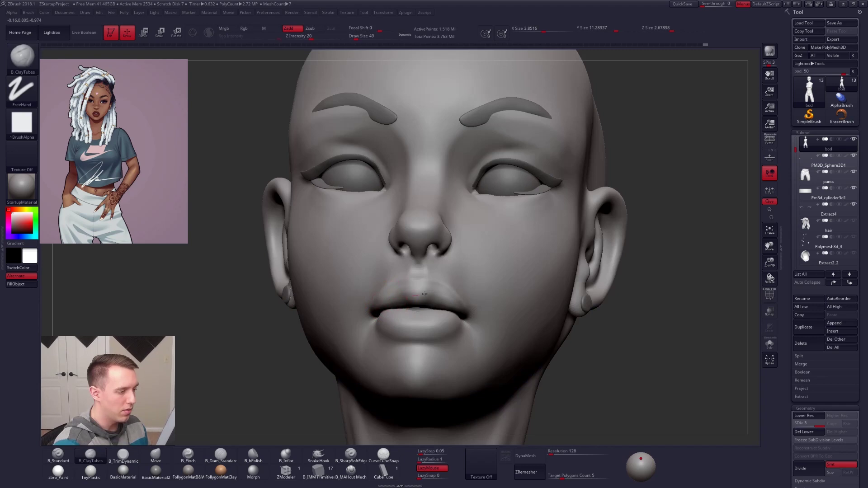
pyautogui.press('shift')
# Step: Sharpen the lip line and mouth corner with Pinch at draw size 40, and smooth them at subdivision level 2
pyautogui.press('b')
pyautogui.press('p')
pyautogui.press('i')
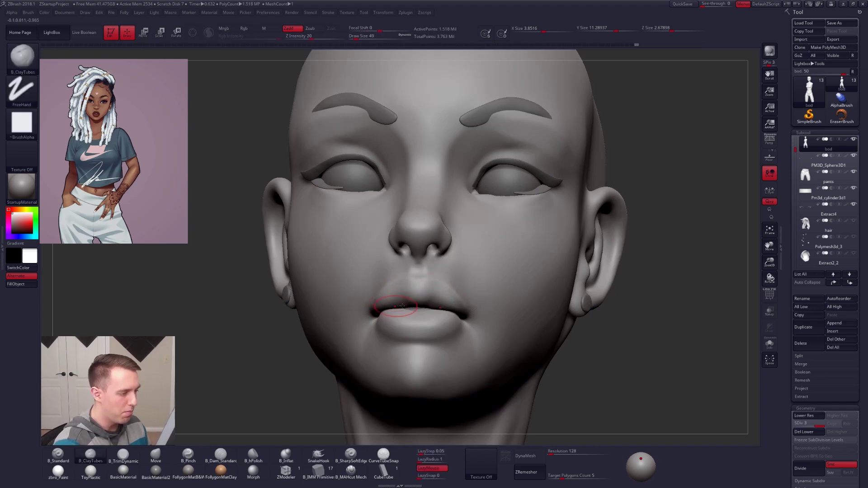
pyautogui.moveTo(395, 297); pyautogui.dragTo(375, 308, button='right')
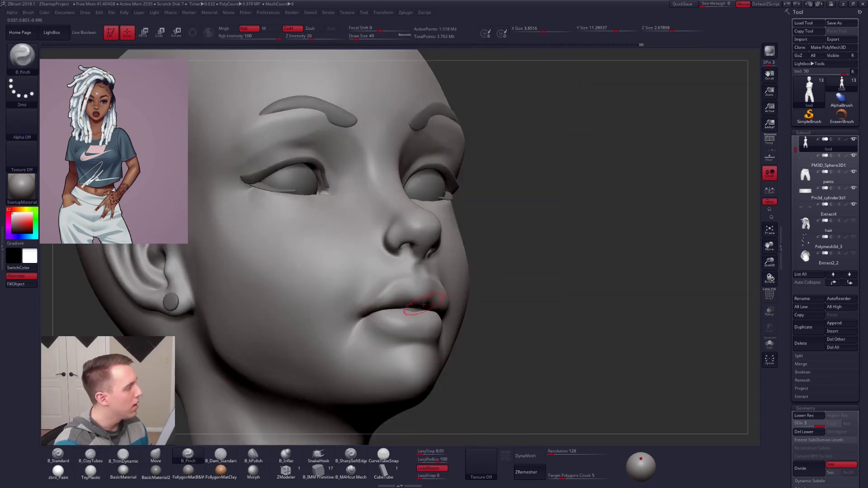
pyautogui.hotkey('shift', 'd')
pyautogui.moveTo(420, 305); pyautogui.dragTo(389, 301, button='right')
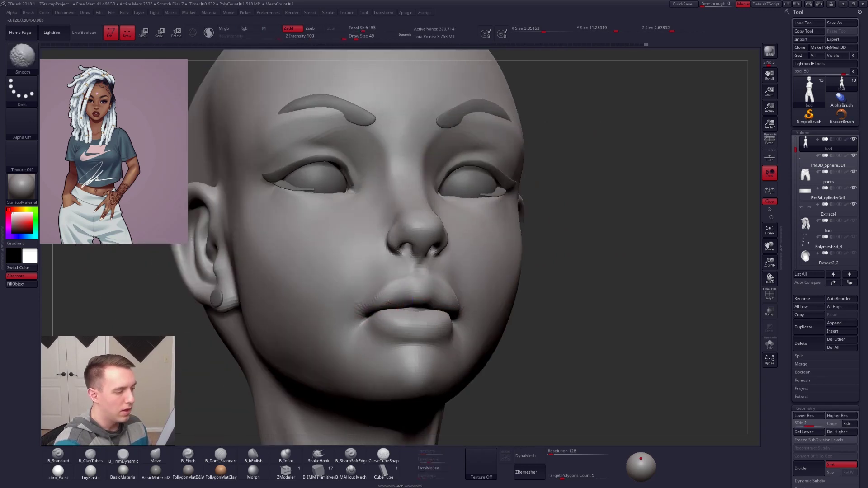
pyautogui.keyDown('shift'); pyautogui.moveTo(402, 298); pyautogui.dragTo(429, 304); pyautogui.keyUp('shift')
pyautogui.moveTo(436, 313)
pyautogui.mouseDown(button='right')
pyautogui.moveTo(454, 312)
pyautogui.moveTo(398, 305)
pyautogui.moveTo(423, 308)
pyautogui.mouseUp(button='right')
# Step: Drop the body to subdivision level 1, choose Move at draw size 104 and hide everything except the head
pyautogui.press('d')
pyautogui.hotkey('shift', 'd')
pyautogui.hotkey('shift', 'd')
pyautogui.press('space')
pyautogui.moveTo(378, 311); pyautogui.dragTo(382, 311)
pyautogui.moveTo(383, 311)
pyautogui.mouseDown(button='right')
pyautogui.moveTo(393, 310)
pyautogui.moveTo(388, 327)
pyautogui.moveTo(436, 368)
pyautogui.moveTo(451, 350)
pyautogui.moveTo(449, 333)
pyautogui.moveTo(404, 352)
pyautogui.moveTo(390, 345)
pyautogui.mouseUp(button='right')
pyautogui.press('b')
pyautogui.press('m')
pyautogui.press('v')
pyautogui.keyDown('ctrl'); pyautogui.moveTo(389, 345); pyautogui.dragTo(398, 258, button='right'); pyautogui.keyUp('ctrl')
pyautogui.moveTo(375, 334)
pyautogui.keyDown('ctrl'); pyautogui.keyDown('shift'); pyautogui.mouseDown()
pyautogui.moveTo(426, 359)
pyautogui.moveTo(276, 231)
pyautogui.moveTo(268, 252)
pyautogui.mouseUp(); pyautogui.keyUp('shift'); pyautogui.keyUp('ctrl')
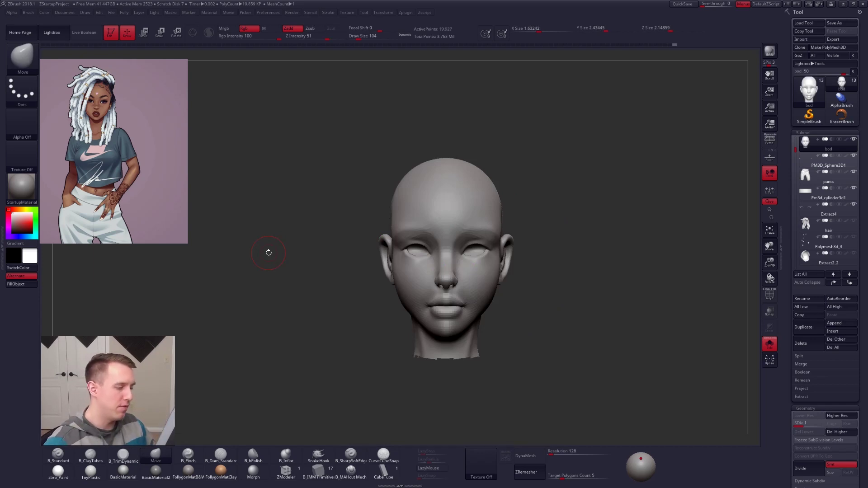
# Step: Turn on the polygon wireframe and mask the lower lip and chin with a lasso
pyautogui.moveTo(447, 346)
pyautogui.mouseDown(button='right')
pyautogui.moveTo(436, 317)
pyautogui.moveTo(441, 350)
pyautogui.moveTo(402, 337)
pyautogui.mouseUp(button='right')
pyautogui.moveTo(465, 318); pyautogui.dragTo(465, 326, button='right')
pyautogui.hotkey('shift', 'f')
pyautogui.moveTo(475, 319)
pyautogui.keyDown('ctrl'); pyautogui.mouseDown()
pyautogui.moveTo(409, 384)
pyautogui.moveTo(465, 310)
pyautogui.mouseUp(); pyautogui.keyUp('ctrl')
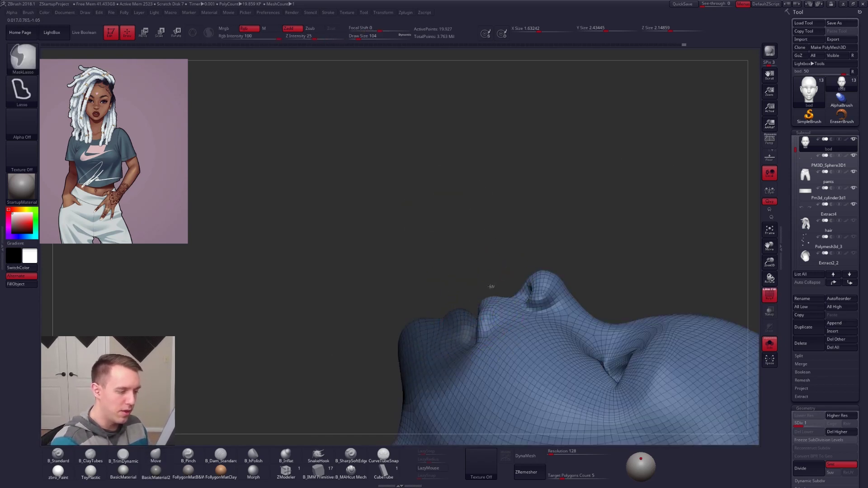
# Step: Invert and soften the lip mask, reduce the draw size to 61 and turn off the polygon wireframe
pyautogui.keyDown('ctrl'); pyautogui.click(491, 287); pyautogui.keyUp('ctrl')
pyautogui.keyDown('ctrl'); pyautogui.click(488, 318); pyautogui.keyUp('ctrl')
pyautogui.keyDown('ctrl'); pyautogui.click(501, 292); pyautogui.keyUp('ctrl')
pyautogui.press('space')
pyautogui.moveTo(492, 324); pyautogui.dragTo(483, 322)
pyautogui.hotkey('shift', 'f')
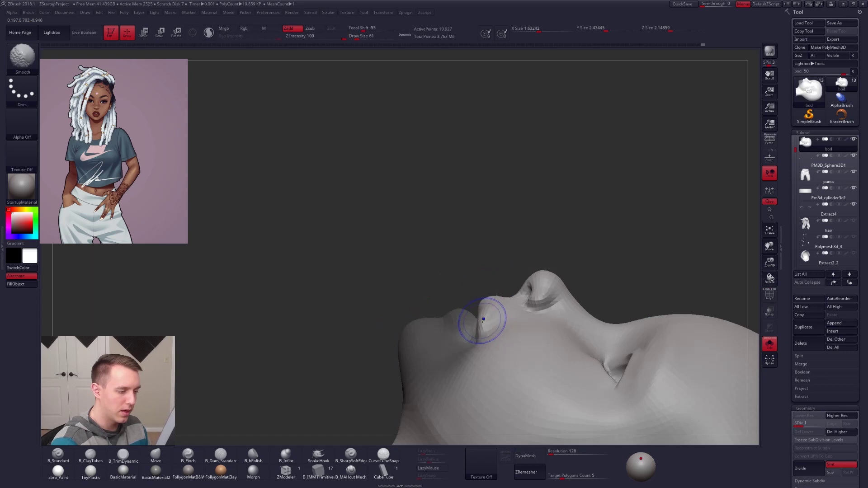
# Step: Sharpen the lip line and mouth corner with Pinch and smooth the surrounding surface
pyautogui.moveTo(481, 320); pyautogui.dragTo(494, 325, button='right')
pyautogui.press('space')
pyautogui.moveTo(494, 325); pyautogui.dragTo(488, 324)
pyautogui.moveTo(445, 318); pyautogui.dragTo(489, 316, button='right')
pyautogui.press('5')
pyautogui.moveTo(377, 333); pyautogui.dragTo(408, 318)
pyautogui.moveTo(472, 299); pyautogui.dragTo(501, 299)
pyautogui.keyDown('shift'); pyautogui.moveTo(384, 331); pyautogui.dragTo(498, 308); pyautogui.keyUp('shift')
pyautogui.keyDown('shift'); pyautogui.moveTo(463, 317); pyautogui.dragTo(452, 311, button='right'); pyautogui.keyUp('shift')
pyautogui.press('space')
pyautogui.moveTo(452, 310); pyautogui.dragTo(460, 310)
pyautogui.moveTo(461, 311); pyautogui.dragTo(436, 308, button='right')
# Step: Build up the area beside the mouth corner with ClayTubes at draw size 43 and undo the last smoothing stroke
pyautogui.press('2')
pyautogui.moveTo(484, 312); pyautogui.dragTo(496, 320)
pyautogui.moveTo(443, 301); pyautogui.dragTo(497, 321)
pyautogui.moveTo(455, 299); pyautogui.dragTo(499, 318)
pyautogui.keyDown('shift'); pyautogui.moveTo(460, 294); pyautogui.dragTo(495, 317); pyautogui.keyUp('shift')
pyautogui.hotkey('ctrl', 'z')
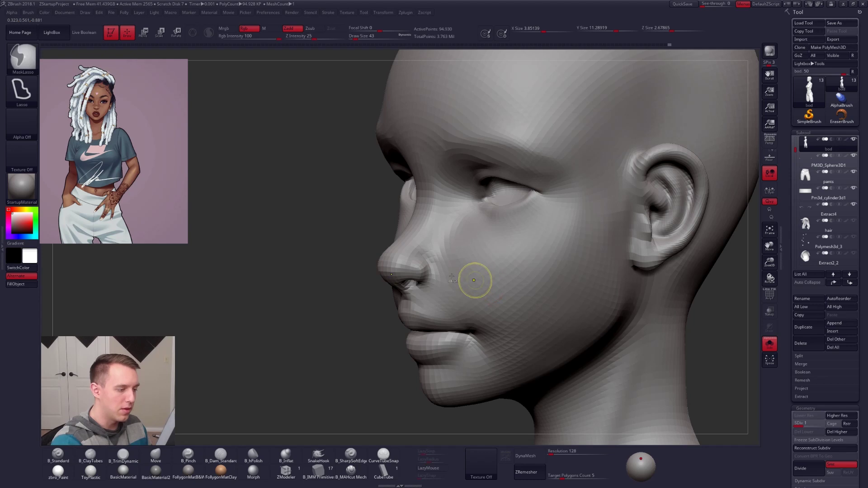
# Step: Enlarge ClayTubes to draw size 104, fill out the lower cheek beside the mouth and smooth it
pyautogui.moveTo(460, 289); pyautogui.dragTo(509, 309)
pyautogui.press('space')
pyautogui.keyDown('shift'); pyautogui.moveTo(449, 294); pyautogui.dragTo(504, 311); pyautogui.keyUp('shift')
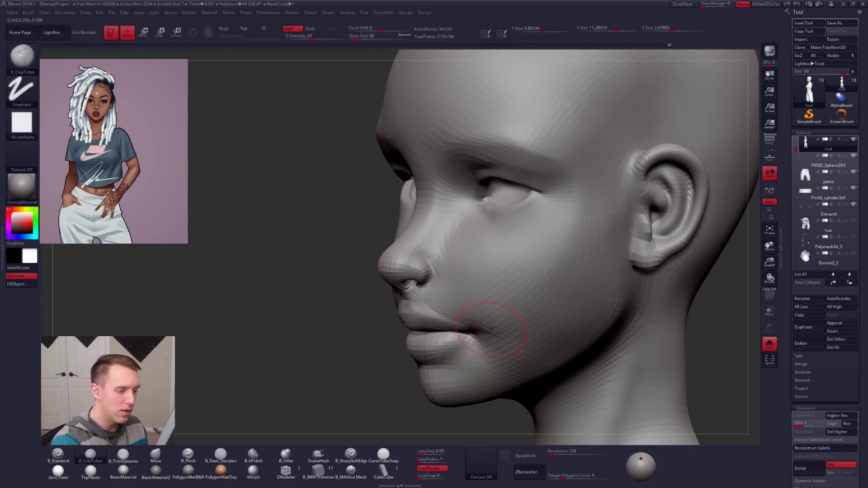
pyautogui.moveTo(506, 329); pyautogui.dragTo(473, 316, button='right')
pyautogui.moveTo(477, 304); pyautogui.dragTo(509, 346)
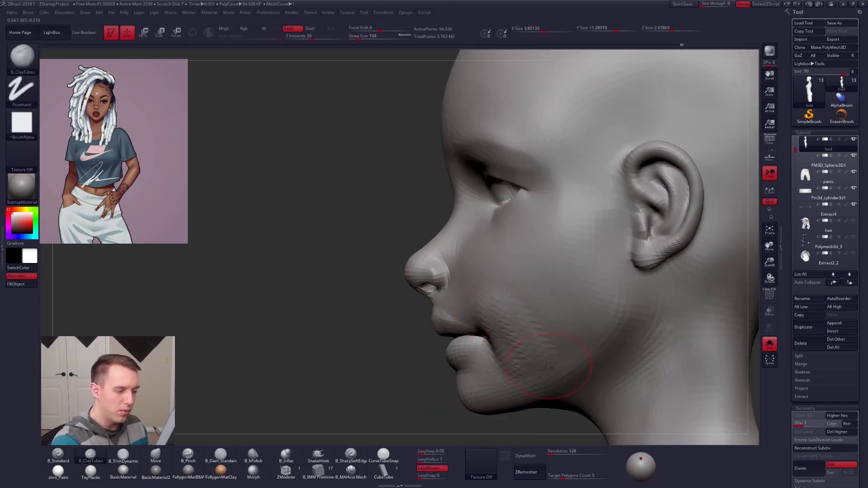
pyautogui.press('shift')
pyautogui.keyDown('shift'); pyautogui.moveTo(516, 321); pyautogui.dragTo(490, 328); pyautogui.keyUp('shift')
# Step: Raise the body to subdivision level 3 and sharpen the upper lip's outer edge with Pinch at draw size 67
pyautogui.moveTo(375, 326); pyautogui.dragTo(452, 310, button='right')
pyautogui.press('d')
pyautogui.press('d')
pyautogui.moveTo(388, 310); pyautogui.dragTo(409, 312, button='right')
pyautogui.press('5')
pyautogui.press('space')
pyautogui.moveTo(410, 326); pyautogui.dragTo(400, 326)
pyautogui.press('4')
pyautogui.moveTo(397, 335)
pyautogui.keyDown('shift'); pyautogui.mouseDown(button='right')
pyautogui.moveTo(400, 326)
pyautogui.moveTo(375, 333)
pyautogui.moveTo(485, 316)
pyautogui.mouseUp(button='right'); pyautogui.keyUp('shift')
pyautogui.press('b')
pyautogui.press('p')
pyautogui.press('i')
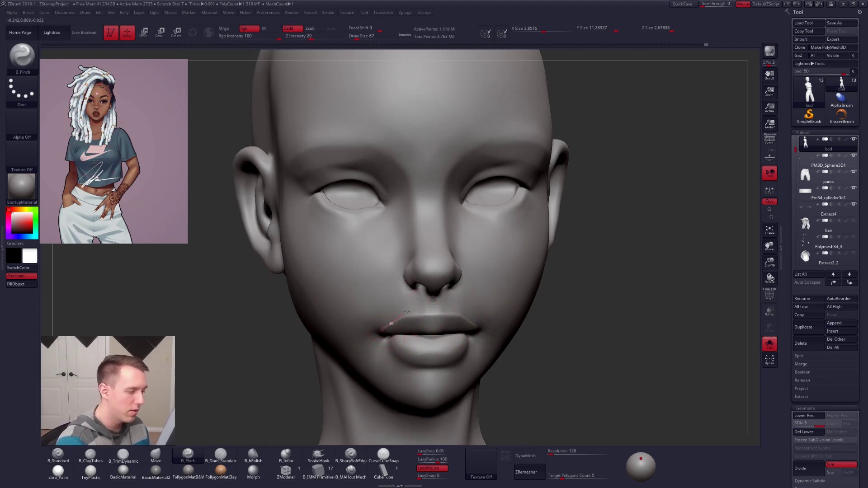
pyautogui.keyDown('shift'); pyautogui.moveTo(500, 316); pyautogui.dragTo(452, 317, button='right'); pyautogui.keyUp('shift')
# Step: Nudge the upper lip's edge slightly upward with Move at draw size 67
pyautogui.press('b')
pyautogui.press('m')
pyautogui.press('v')
pyautogui.moveTo(404, 320); pyautogui.dragTo(406, 316)
pyautogui.rightClick(425, 329)
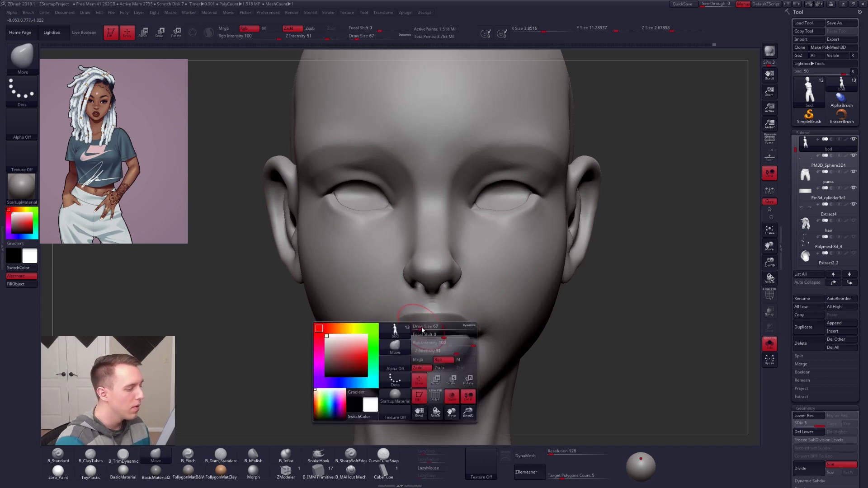
# Step: Flatten the forms around the lips with TrimDynamic at draw size 67, working from below and from the front
pyautogui.press('b')
pyautogui.press('c')
pyautogui.press('t')
pyautogui.moveTo(420, 310)
pyautogui.mouseDown(button='right')
pyautogui.moveTo(397, 320)
pyautogui.moveTo(423, 331)
pyautogui.mouseUp(button='right')
pyautogui.press('b')
pyautogui.press('t')
pyautogui.press('d')
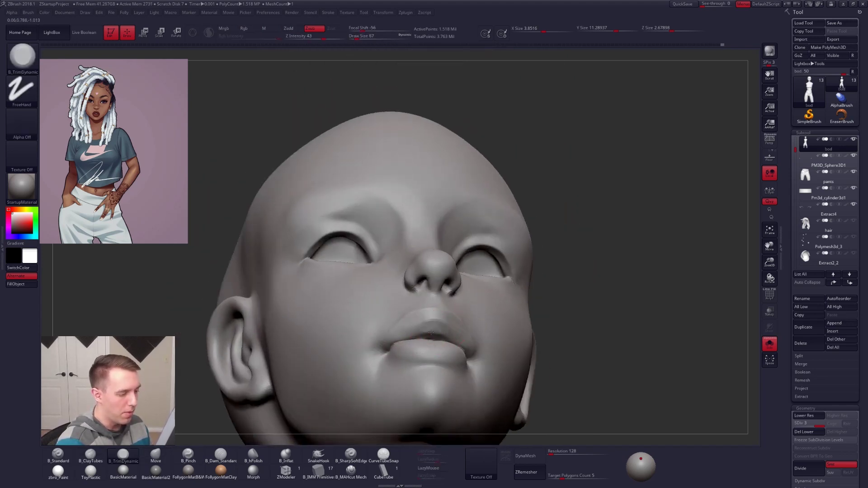
pyautogui.moveTo(428, 332); pyautogui.dragTo(422, 351, button='right')
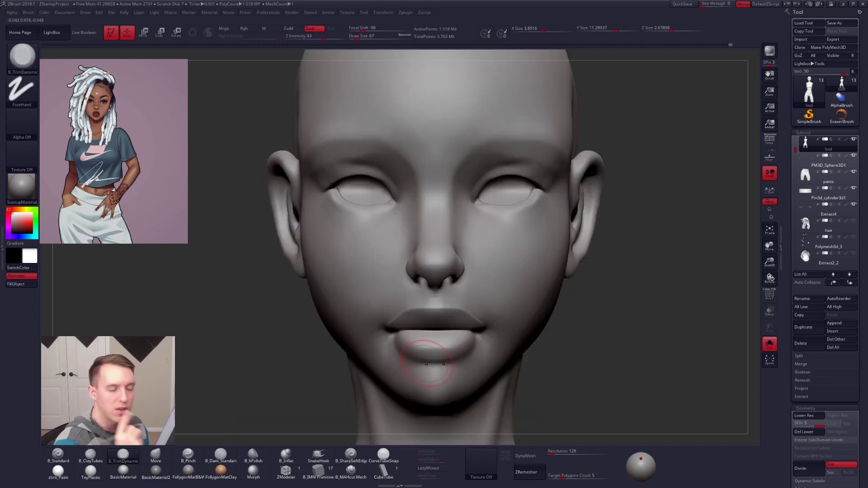
# Step: Define the lower lip's corner with Pinch at draw size 54 and smooth the skin beside it
pyautogui.press('space')
pyautogui.moveTo(448, 335); pyautogui.dragTo(454, 333)
pyautogui.moveTo(488, 331); pyautogui.dragTo(454, 333, button='right')
pyautogui.press('space')
pyautogui.moveTo(454, 332); pyautogui.dragTo(460, 332)
pyautogui.moveTo(460, 332); pyautogui.dragTo(459, 338, button='right')
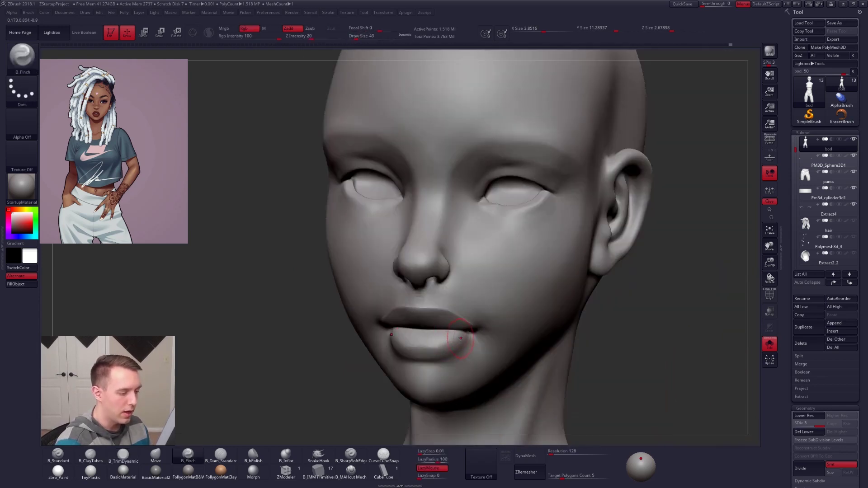
pyautogui.keyDown('shift'); pyautogui.moveTo(459, 339); pyautogui.dragTo(469, 344); pyautogui.keyUp('shift')
pyautogui.moveTo(468, 346)
pyautogui.keyDown('shift'); pyautogui.mouseDown(button='right')
pyautogui.moveTo(479, 345)
pyautogui.moveTo(457, 343)
pyautogui.moveTo(472, 334)
pyautogui.moveTo(473, 359)
pyautogui.mouseUp(button='right'); pyautogui.keyUp('shift')
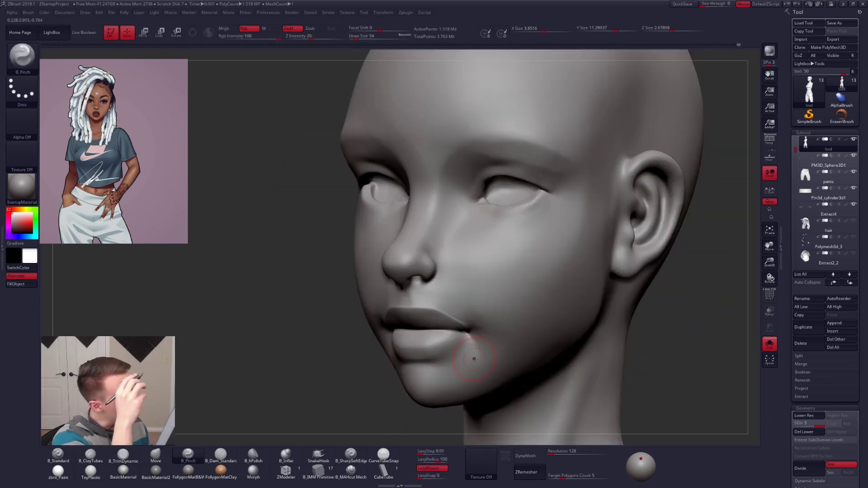
# Step: Sharpen the brow ridge and temple with Pinch at draw size 121
pyautogui.moveTo(533, 382)
pyautogui.keyDown('ctrl'); pyautogui.mouseDown(button='right')
pyautogui.moveTo(517, 355)
pyautogui.moveTo(583, 377)
pyautogui.moveTo(562, 371)
pyautogui.mouseUp(button='right'); pyautogui.keyUp('ctrl')
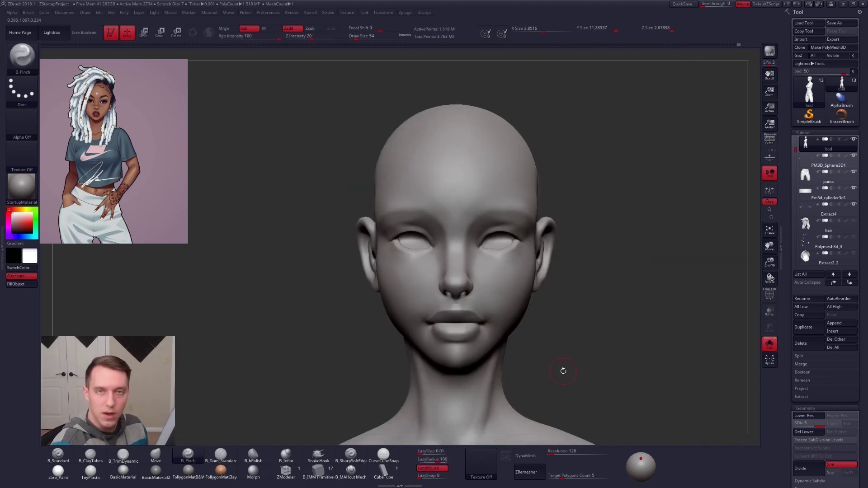
pyautogui.moveTo(522, 282)
pyautogui.mouseDown(button='right')
pyautogui.moveTo(508, 281)
pyautogui.moveTo(511, 307)
pyautogui.mouseUp(button='right')
pyautogui.press('space')
pyautogui.moveTo(460, 219)
pyautogui.mouseDown()
pyautogui.moveTo(451, 244)
pyautogui.moveTo(459, 211)
pyautogui.mouseUp()
pyautogui.press('space')
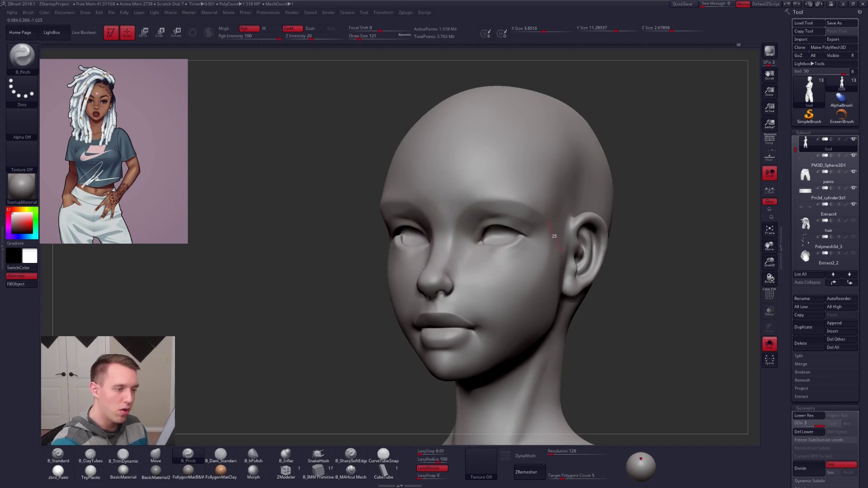
# Step: Drop the body to subdivision level 2 and soften the brow planes with Smooth and TrimDynamic at draw size 67
pyautogui.press('space')
pyautogui.moveTo(506, 293); pyautogui.dragTo(502, 293)
pyautogui.hotkey('shift', 'd')
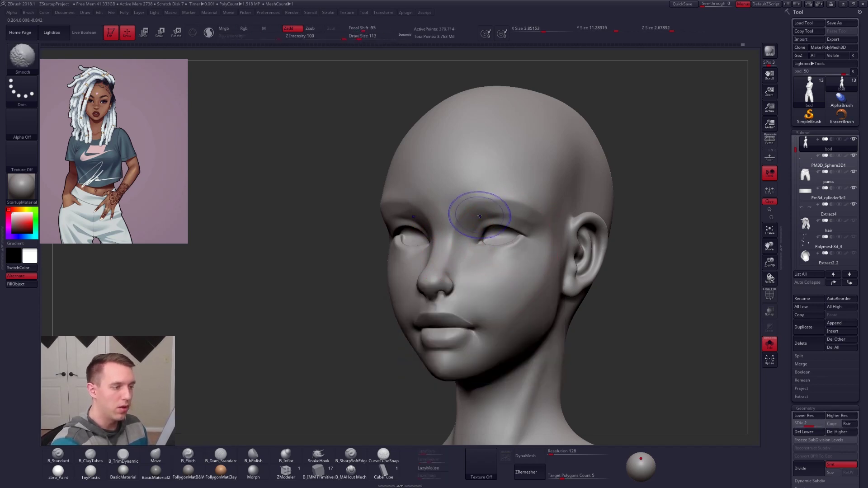
pyautogui.press('space')
pyautogui.moveTo(476, 214); pyautogui.dragTo(474, 214)
pyautogui.press('3')
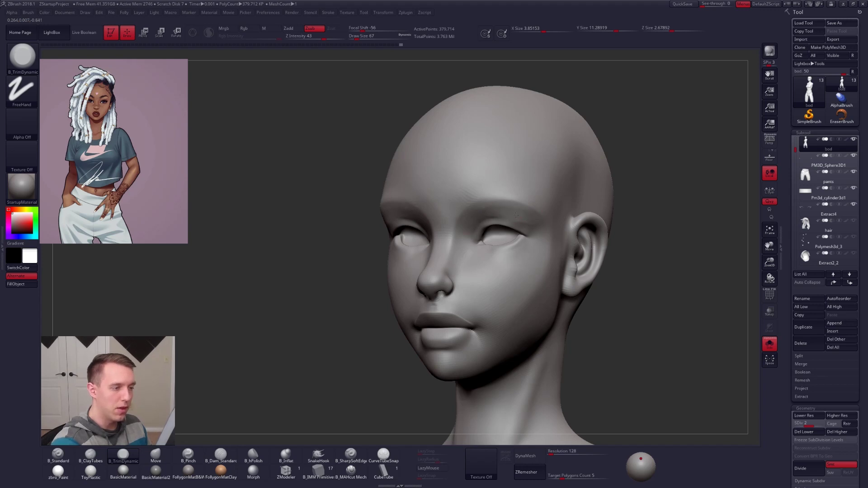
pyautogui.press('shift')
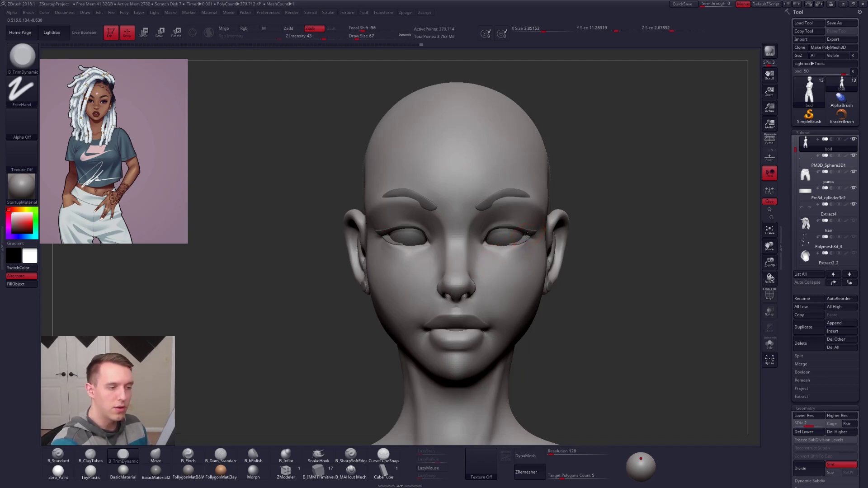
# Step: Hide the eyebrow and eyelash subtools and make the body the active subtool again
pyautogui.click(795, 139)
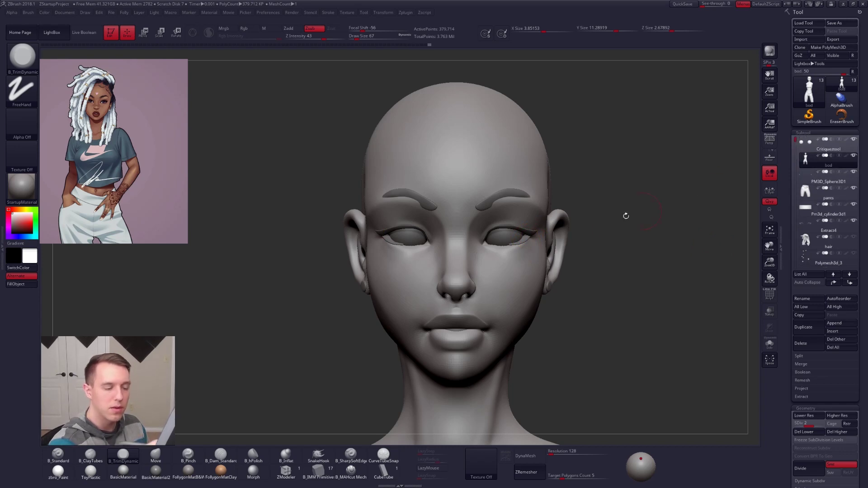
pyautogui.keyDown('alt'); pyautogui.click(506, 192); pyautogui.keyUp('alt')
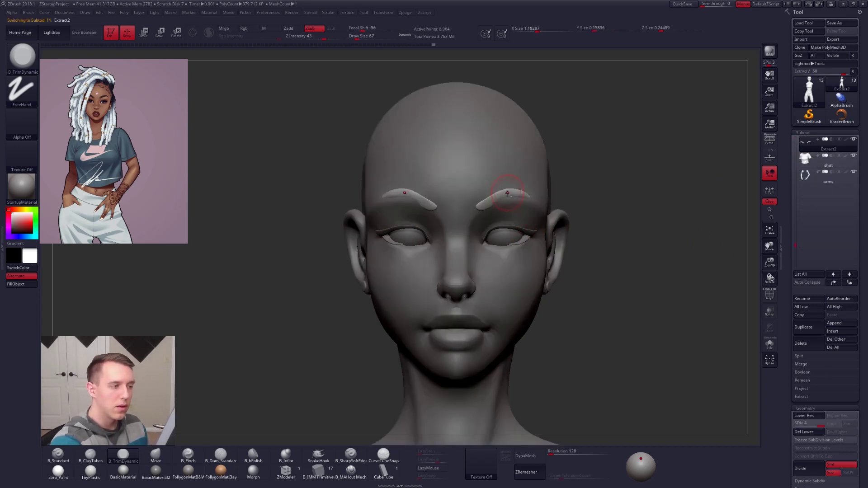
pyautogui.click(853, 139)
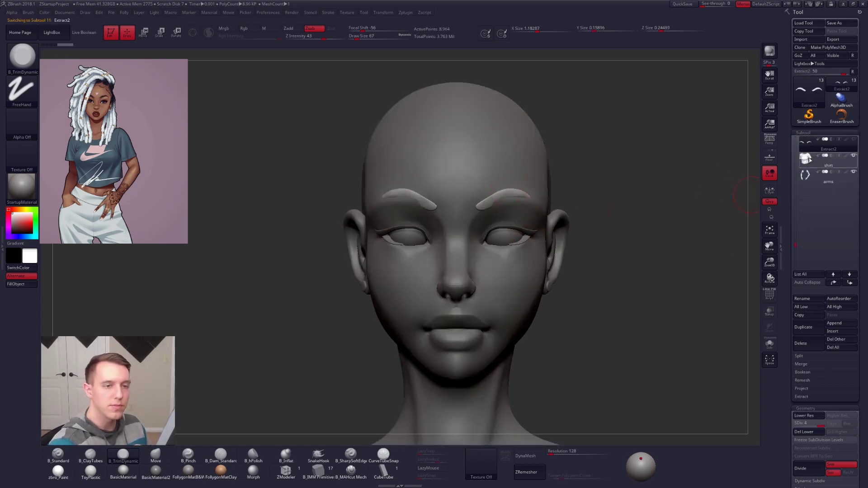
pyautogui.click(829, 160)
pyautogui.keyDown('alt'); pyautogui.click(524, 240); pyautogui.keyUp('alt')
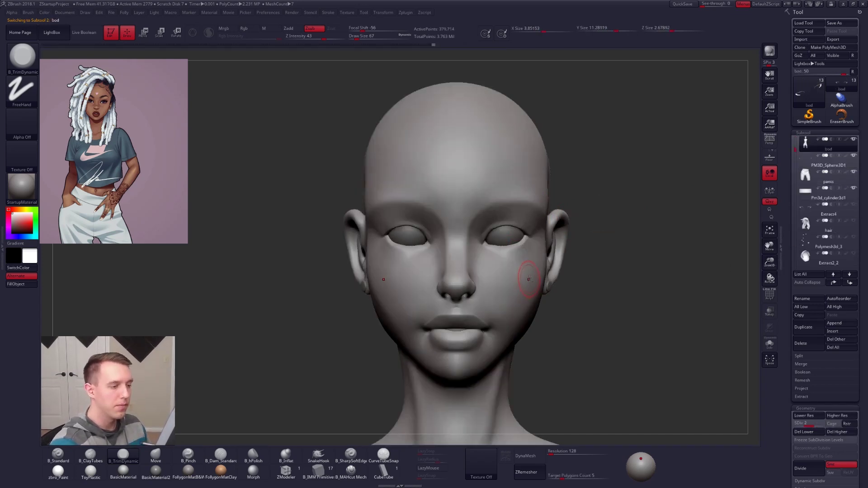
# Step: Solo the body and sharpen the upper eyelid edges with Pinch at draw size 38
pyautogui.moveTo(516, 272)
pyautogui.mouseDown(button='right')
pyautogui.moveTo(503, 264)
pyautogui.moveTo(500, 233)
pyautogui.moveTo(477, 241)
pyautogui.moveTo(485, 241)
pyautogui.mouseUp(button='right')
pyautogui.press('4')
pyautogui.press('5')
pyautogui.hotkey('shift', 'alt', 's')
pyautogui.press('space')
pyautogui.moveTo(486, 241); pyautogui.dragTo(477, 250)
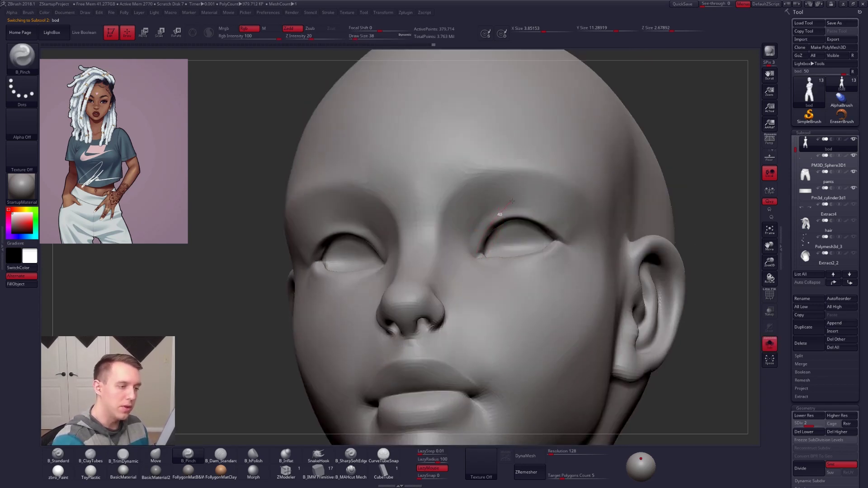
pyautogui.moveTo(592, 268); pyautogui.dragTo(594, 270)
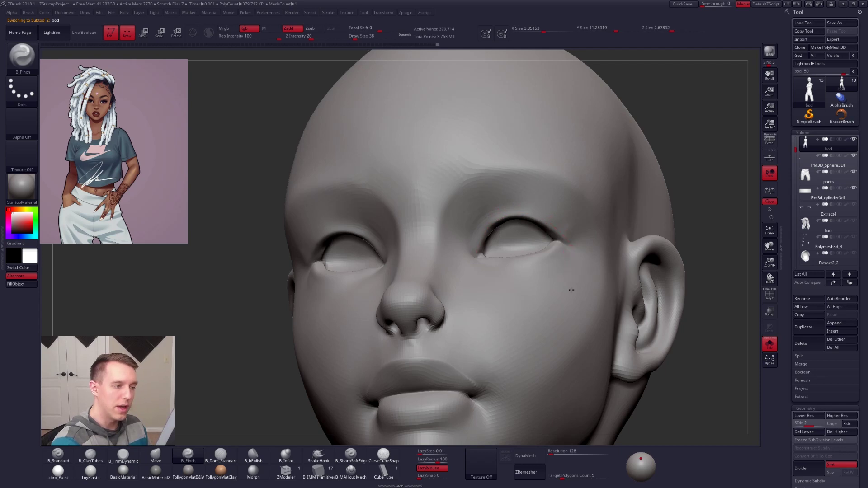
# Step: Pinch the lower eyelid rim outward from the inner eye corner at draw size 38
pyautogui.keyDown('shift'); pyautogui.moveTo(573, 290); pyautogui.dragTo(583, 296, button='right'); pyautogui.keyUp('shift')
pyautogui.moveTo(503, 271); pyautogui.dragTo(488, 270, button='right')
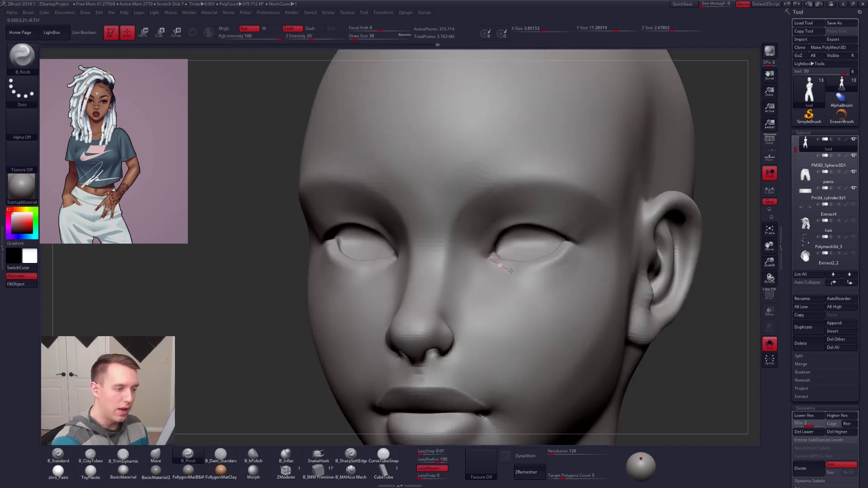
pyautogui.moveTo(602, 232)
pyautogui.mouseDown(button='right')
pyautogui.moveTo(488, 258)
pyautogui.moveTo(519, 262)
pyautogui.moveTo(509, 290)
pyautogui.mouseUp(button='right')
# Step: Enlarge the brush and adjust the shape around the eye with Move
pyautogui.press('space')
pyautogui.moveTo(542, 316); pyautogui.dragTo(550, 316)
pyautogui.moveTo(502, 312); pyautogui.dragTo(548, 303, button='right')
pyautogui.moveTo(484, 294)
pyautogui.mouseDown(button='right')
pyautogui.moveTo(506, 287)
pyautogui.moveTo(477, 281)
pyautogui.moveTo(509, 287)
pyautogui.moveTo(524, 272)
pyautogui.moveTo(479, 253)
pyautogui.moveTo(547, 256)
pyautogui.mouseUp(button='right')
pyautogui.press('b')
pyautogui.press('m')
pyautogui.press('v')
# Step: Turn off Solo and refine the nose bridge between the eyes with Pinch, smoothing the result
pyautogui.press('b')
pyautogui.press('p')
pyautogui.press('i')
pyautogui.moveTo(458, 252); pyautogui.dragTo(458, 258, button='right')
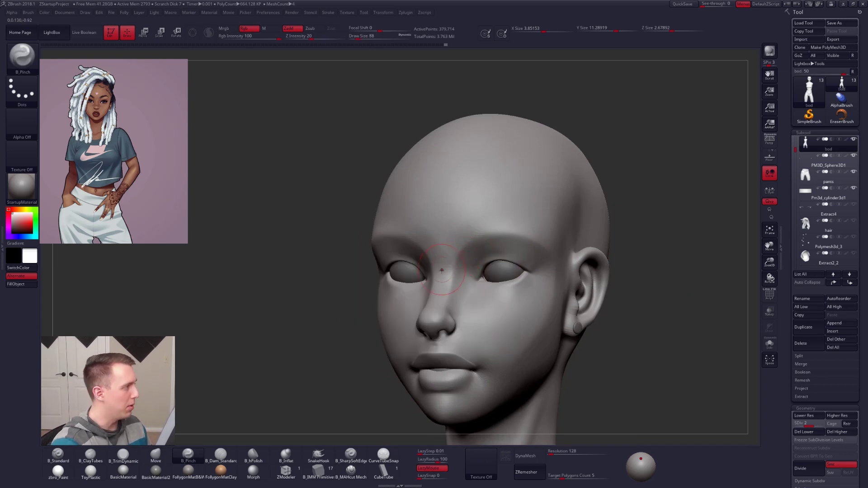
pyautogui.press('shift')
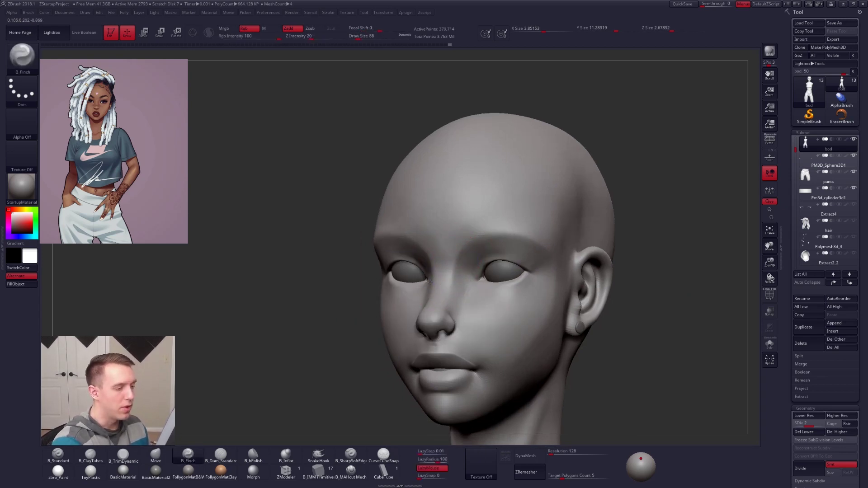
# Step: Drop the body to subdivision level 1 and reshape the nose and upper lip profile with Move at draw size 170
pyautogui.keyDown('shift'); pyautogui.moveTo(511, 289); pyautogui.dragTo(451, 300, button='right'); pyautogui.keyUp('shift')
pyautogui.hotkey('shift', 'd')
pyautogui.press('space')
pyautogui.moveTo(459, 299); pyautogui.dragTo(465, 300)
pyautogui.press('b')
pyautogui.press('m')
pyautogui.press('v')
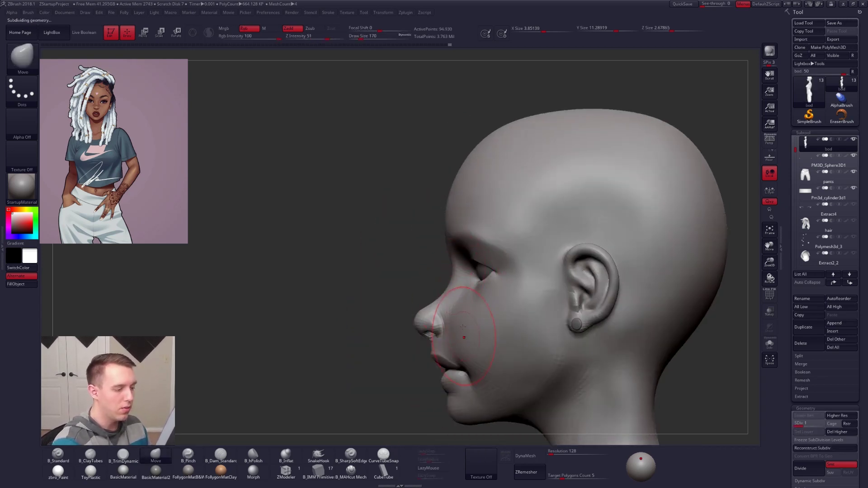
pyautogui.keyDown('ctrl'); pyautogui.moveTo(464, 337); pyautogui.dragTo(454, 305, button='right'); pyautogui.keyUp('ctrl')
pyautogui.moveTo(453, 304); pyautogui.dragTo(454, 311)
pyautogui.moveTo(455, 333); pyautogui.dragTo(511, 336, button='right')
pyautogui.keyDown('ctrl'); pyautogui.moveTo(510, 335); pyautogui.dragTo(509, 362, button='right'); pyautogui.keyUp('ctrl')
# Step: Raise the body to subdivision level 3 and define the philtrum below the nostrils with Pinch at draw size 38
pyautogui.moveTo(452, 336); pyautogui.dragTo(479, 332, button='right')
pyautogui.press('space')
pyautogui.moveTo(470, 332); pyautogui.dragTo(468, 332)
pyautogui.press('d')
pyautogui.press('d')
pyautogui.keyDown('ctrl'); pyautogui.moveTo(478, 312); pyautogui.dragTo(473, 332, button='right'); pyautogui.keyUp('ctrl')
pyautogui.press('b')
pyautogui.press('p')
pyautogui.press('i')
pyautogui.press('space')
pyautogui.moveTo(474, 329); pyautogui.dragTo(471, 328)
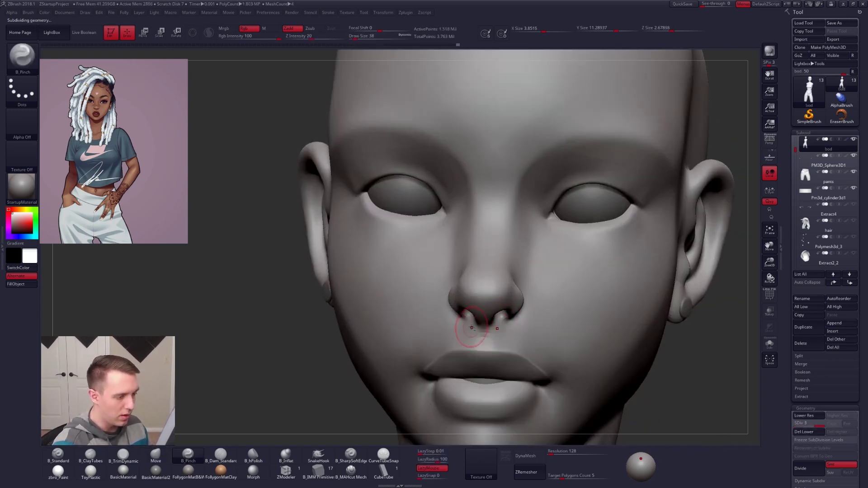
# Step: Pull the nostril wing slightly upward in profile with Move at draw size 61
pyautogui.moveTo(491, 337); pyautogui.dragTo(420, 336, button='right')
pyautogui.press('space')
pyautogui.moveTo(496, 335); pyautogui.dragTo(498, 336)
pyautogui.press('b')
pyautogui.press('m')
pyautogui.press('v')
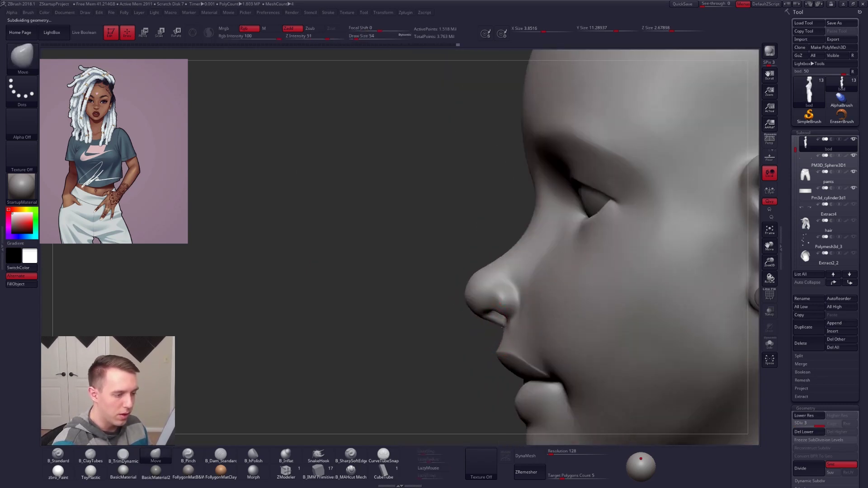
pyautogui.press('space')
pyautogui.moveTo(514, 295); pyautogui.dragTo(518, 295)
pyautogui.moveTo(516, 295); pyautogui.dragTo(516, 287)
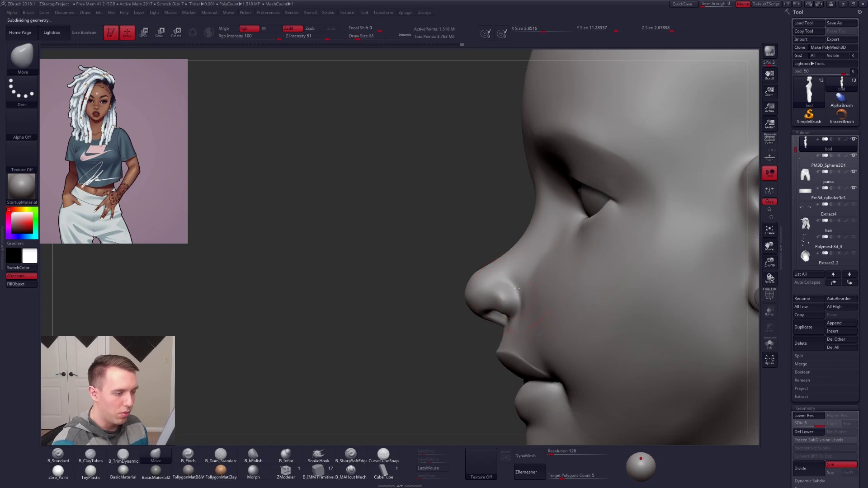
# Step: Refine the nose tip and nostril wing with Pinch at draw size 54 and smooth the wing
pyautogui.moveTo(518, 331); pyautogui.dragTo(489, 330, button='right')
pyautogui.press('b')
pyautogui.press('p')
pyautogui.press('i')
pyautogui.moveTo(544, 320); pyautogui.dragTo(518, 319, button='right')
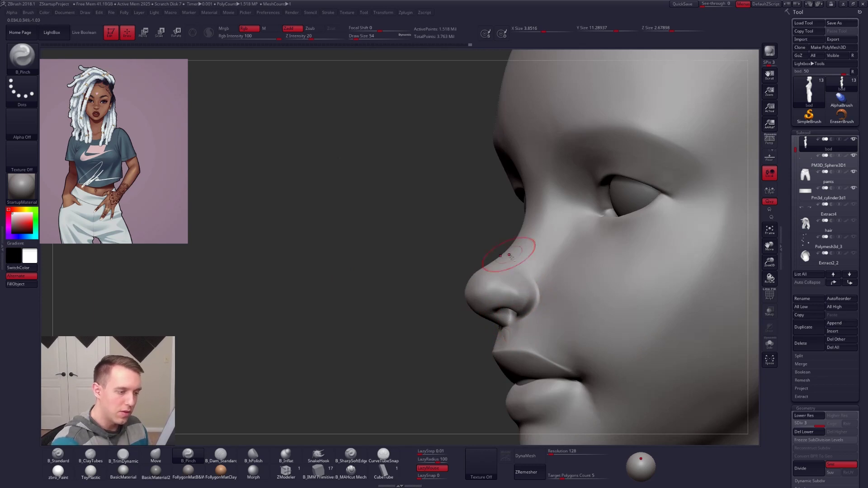
pyautogui.keyDown('shift'); pyautogui.moveTo(531, 296); pyautogui.dragTo(534, 289); pyautogui.keyUp('shift')
# Step: Define the crease around the nostril with Pinch at draw size 40 and undo the last stroke
pyautogui.moveTo(511, 298); pyautogui.dragTo(545, 296, button='right')
pyautogui.press('space')
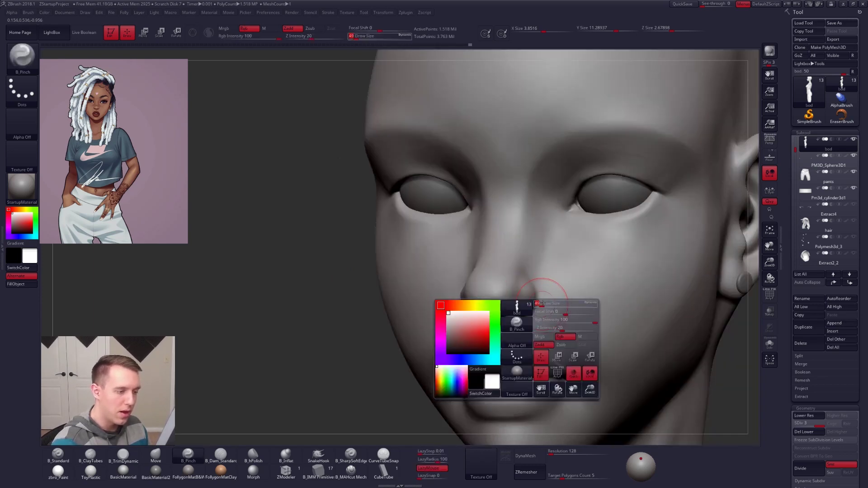
pyautogui.moveTo(554, 311); pyautogui.dragTo(551, 311)
pyautogui.moveTo(579, 368); pyautogui.dragTo(554, 366, button='right')
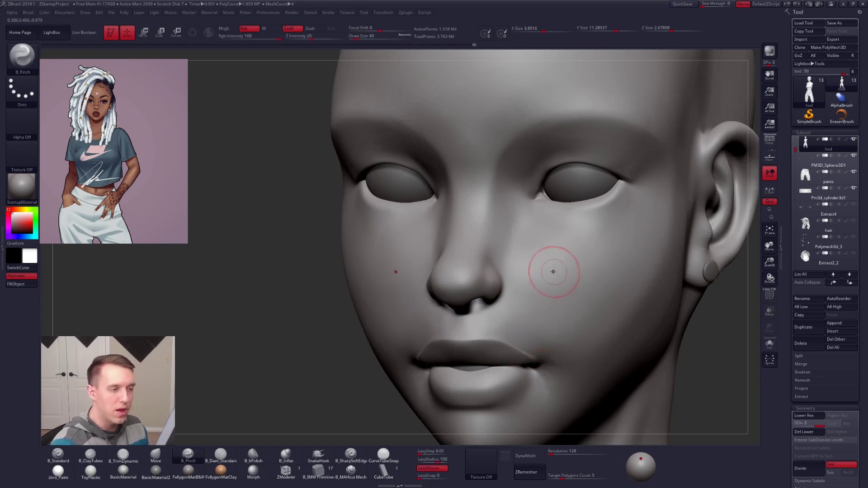
pyautogui.moveTo(525, 277)
pyautogui.keyDown('shift'); pyautogui.mouseDown(button='right')
pyautogui.moveTo(494, 291)
pyautogui.moveTo(507, 283)
pyautogui.moveTo(545, 293)
pyautogui.mouseUp(button='right'); pyautogui.keyUp('shift')
pyautogui.keyDown('ctrl'); pyautogui.moveTo(489, 309); pyautogui.dragTo(464, 249); pyautogui.keyUp('ctrl')
pyautogui.hotkey('ctrl', 'z')
# Step: Refine the side of the nose and nostril wing with Pinch at draw size 61, undoing one stroke along the way
pyautogui.moveTo(560, 323); pyautogui.dragTo(534, 358, button='right')
pyautogui.press('space')
pyautogui.moveTo(508, 292)
pyautogui.mouseDown()
pyautogui.moveTo(501, 296)
pyautogui.moveTo(510, 289)
pyautogui.mouseUp()
pyautogui.press('s')
pyautogui.moveTo(510, 289)
pyautogui.mouseDown(button='right')
pyautogui.moveTo(475, 266)
pyautogui.moveTo(486, 292)
pyautogui.moveTo(477, 289)
pyautogui.mouseUp(button='right')
pyautogui.hotkey('ctrl', 'z')
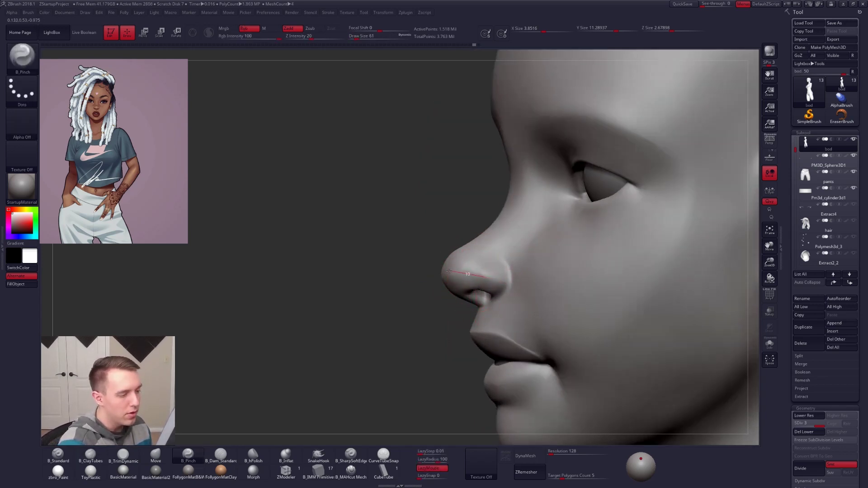
pyautogui.moveTo(421, 284); pyautogui.dragTo(495, 287)
# Step: Smooth the area above the upper lip from the front at subdivision level 1 with draw size 61, and return to level 3
pyautogui.moveTo(491, 295)
pyautogui.mouseDown(button='right')
pyautogui.moveTo(452, 264)
pyautogui.moveTo(430, 314)
pyautogui.mouseUp(button='right')
pyautogui.hotkey('shift', 'd')
pyautogui.hotkey('shift', 'd')
pyautogui.press('b')
pyautogui.press('m')
pyautogui.press('v')
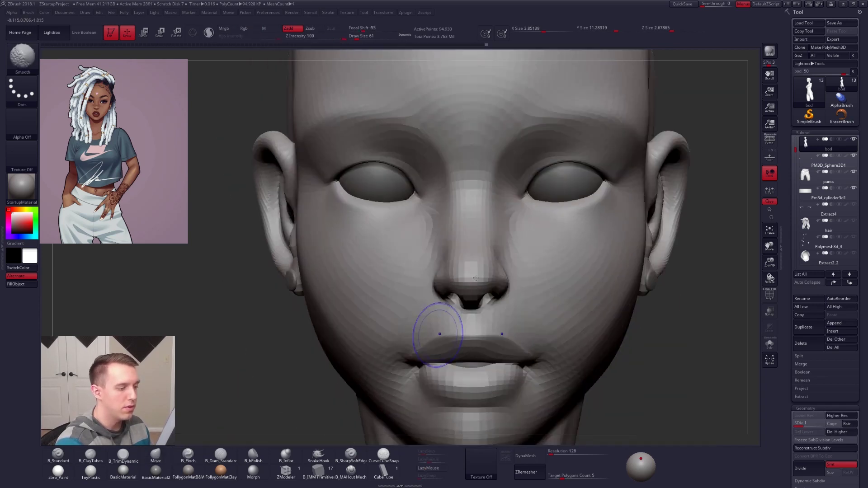
pyautogui.press('d')
pyautogui.press('d')
pyautogui.press('f')
# Step: Check and smooth the nose and mouth in profile at subdivision level 1, and raise the body back to level 3
pyautogui.moveTo(610, 370)
pyautogui.mouseDown(button='right')
pyautogui.moveTo(538, 351)
pyautogui.moveTo(483, 279)
pyautogui.moveTo(455, 264)
pyautogui.mouseUp(button='right')
pyautogui.hotkey('shift', 'd')
pyautogui.hotkey('shift', 'd')
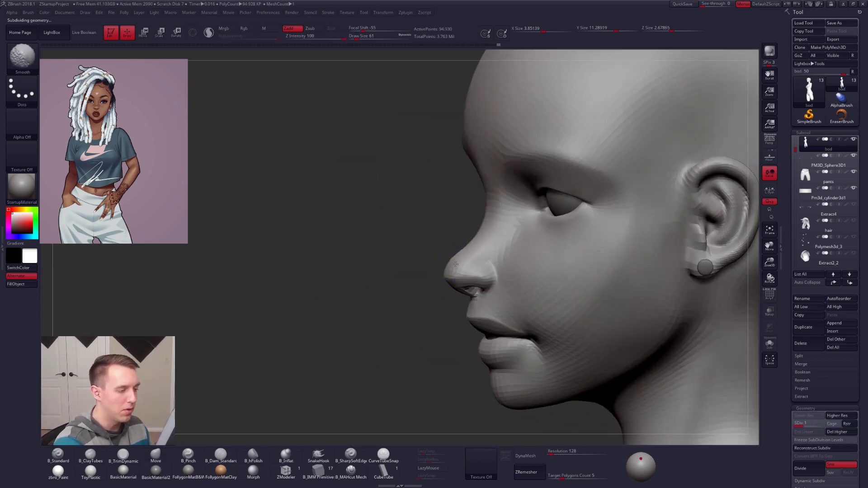
pyautogui.press('d')
pyautogui.press('d')
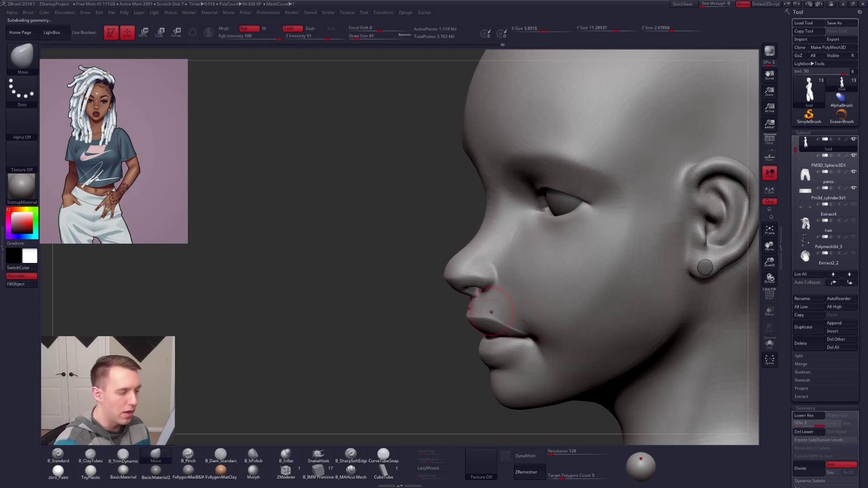
# Step: Lower the body to subdivision level 1 and adjust the jaw and neck area with Move at draw size 150
pyautogui.moveTo(503, 295)
pyautogui.keyDown('ctrl'); pyautogui.mouseDown(button='right')
pyautogui.moveTo(521, 289)
pyautogui.moveTo(507, 287)
pyautogui.mouseUp(button='right'); pyautogui.keyUp('ctrl')
pyautogui.press('space')
pyautogui.moveTo(515, 283); pyautogui.dragTo(534, 309)
pyautogui.press('space')
pyautogui.moveTo(517, 335); pyautogui.dragTo(535, 346, button='right')
pyautogui.hotkey('shift', 'd')
pyautogui.hotkey('shift', 'd')
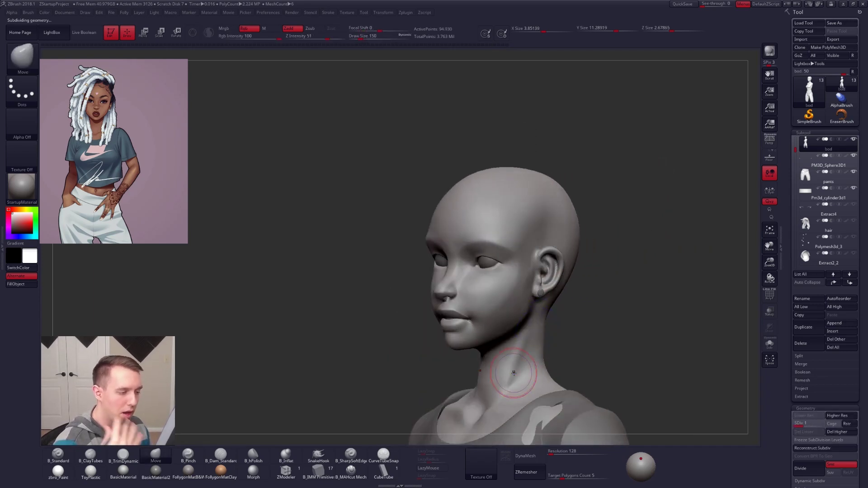
pyautogui.moveTo(527, 307); pyautogui.dragTo(508, 310, button='right')
pyautogui.press('space')
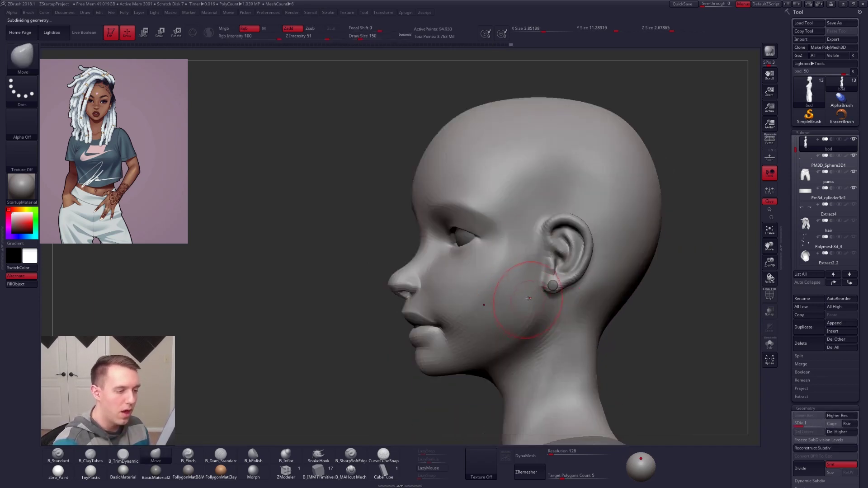
# Step: Build up the cheek in front of the ear with ClayTubes and flatten it with TrimDynamic at draw size 113
pyautogui.press('2')
pyautogui.moveTo(525, 314)
pyautogui.mouseDown(button='right')
pyautogui.moveTo(540, 302)
pyautogui.moveTo(531, 265)
pyautogui.mouseUp(button='right')
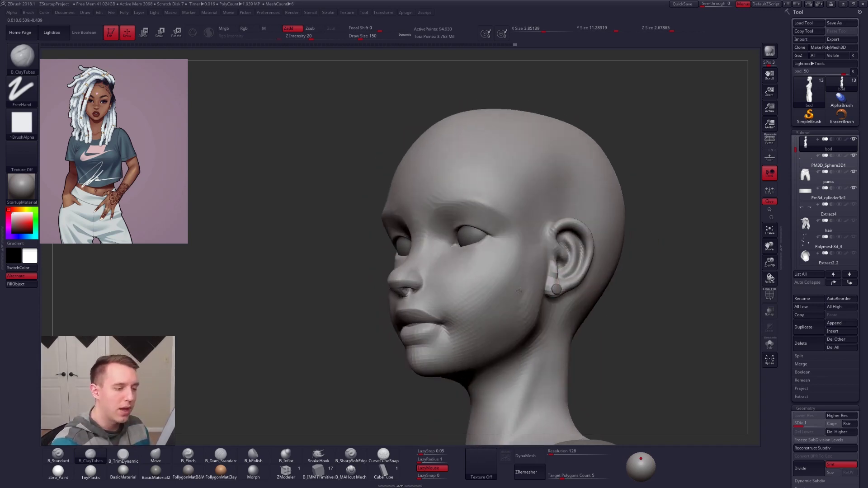
pyautogui.press('b')
pyautogui.press('t')
pyautogui.press('d')
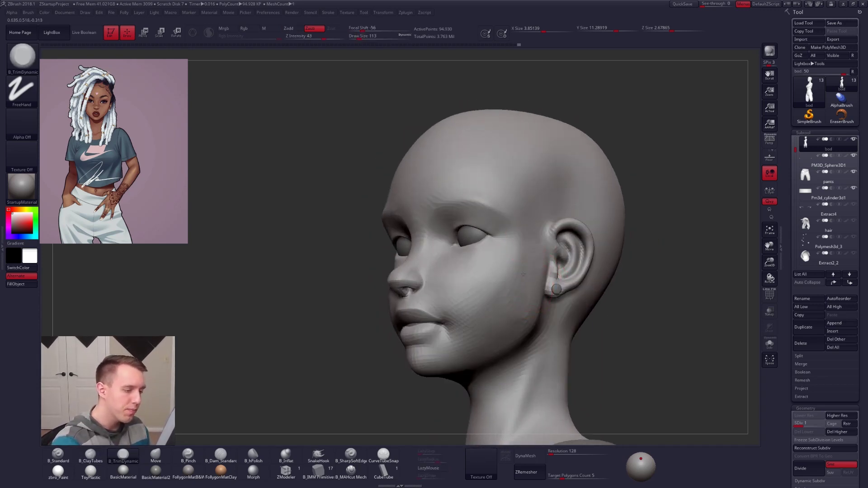
pyautogui.moveTo(527, 295)
pyautogui.mouseDown(button='right')
pyautogui.moveTo(547, 264)
pyautogui.moveTo(528, 320)
pyautogui.moveTo(542, 295)
pyautogui.mouseUp(button='right')
# Step: Raise the body to subdivision level 2 and build up the jaw near the earlobe with ClayTubes at draw size 181
pyautogui.press('b')
pyautogui.press('c')
pyautogui.press('t')
pyautogui.hotkey('ctrl', 'd')
pyautogui.press('space')
pyautogui.moveTo(543, 294); pyautogui.dragTo(543, 230)
# Step: Lower the body to subdivision level 1, lasso-mask the ear, soften the mask edge and invert the mask
pyautogui.press('r')
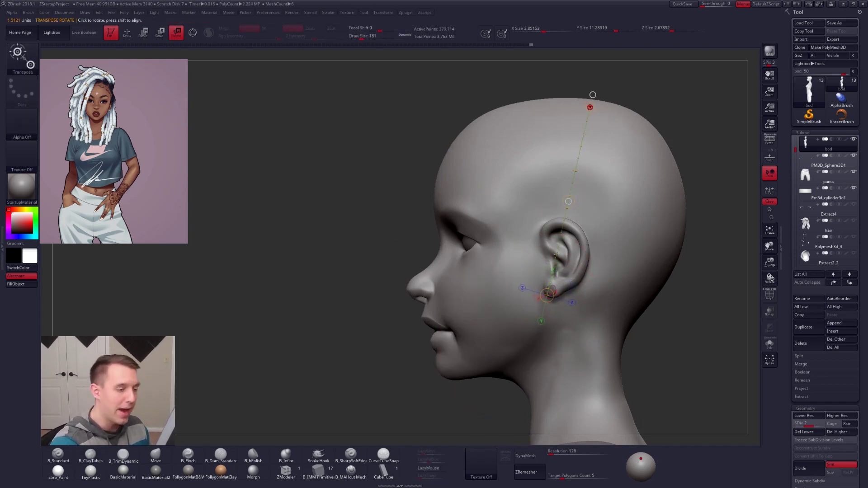
pyautogui.press('b')
pyautogui.press('m')
pyautogui.press('v')
pyautogui.press('space')
pyautogui.moveTo(537, 280); pyautogui.dragTo(535, 272)
pyautogui.hotkey('shift', 'd')
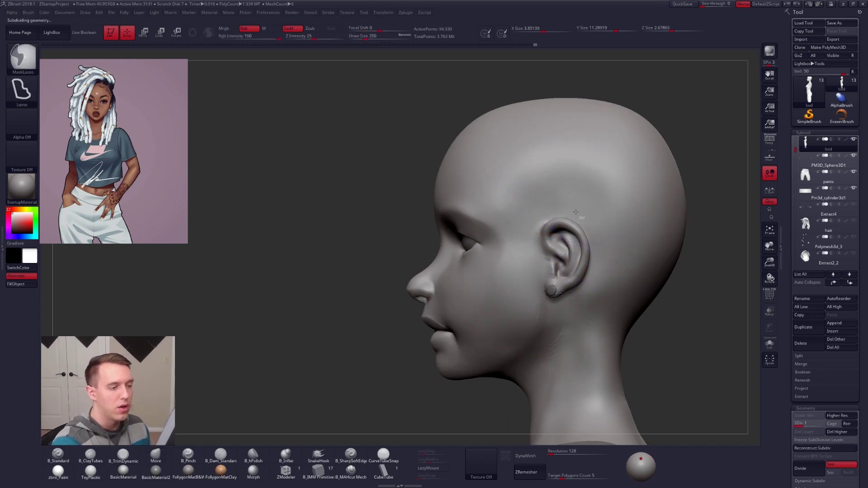
pyautogui.moveTo(580, 215)
pyautogui.keyDown('ctrl'); pyautogui.keyDown('alt'); pyautogui.mouseDown()
pyautogui.moveTo(550, 319)
pyautogui.moveTo(606, 265)
pyautogui.mouseUp(); pyautogui.keyUp('alt'); pyautogui.keyUp('ctrl')
pyautogui.keyDown('ctrl'); pyautogui.click(577, 271); pyautogui.keyUp('ctrl')
pyautogui.keyDown('ctrl'); pyautogui.click(691, 250); pyautogui.keyUp('ctrl')
pyautogui.keyDown('ctrl'); pyautogui.click(691, 251); pyautogui.keyUp('ctrl')
pyautogui.keyDown('ctrl'); pyautogui.click(690, 262); pyautogui.keyUp('ctrl')
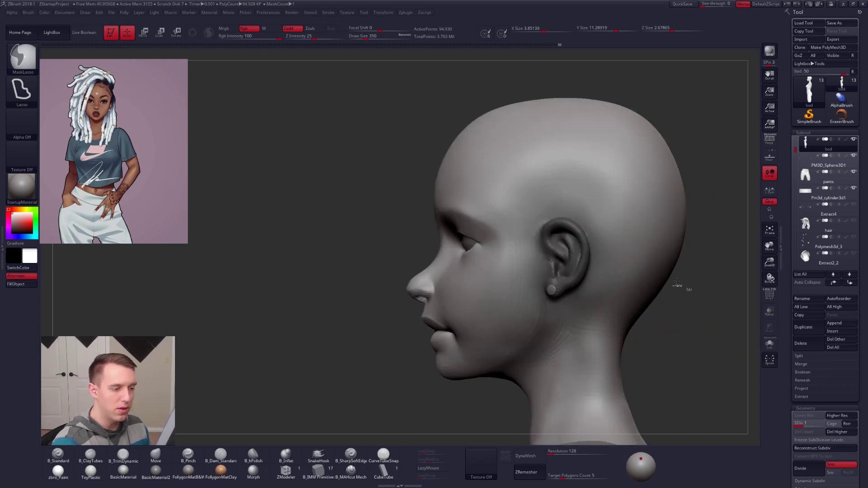
pyautogui.keyDown('ctrl'); pyautogui.click(687, 288); pyautogui.keyUp('ctrl')
# Step: Rotate the ear backward around its earlobe with Transpose and clear the mask
pyautogui.press('r')
pyautogui.moveTo(554, 294); pyautogui.dragTo(619, 259)
pyautogui.press('q')
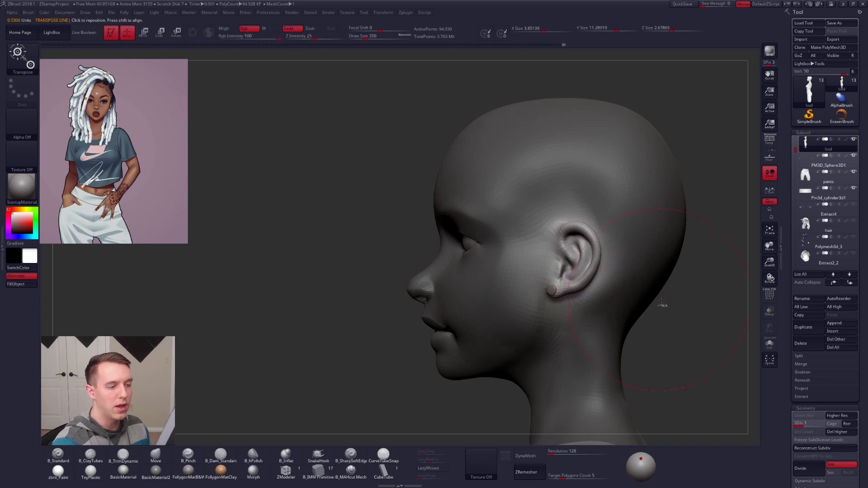
pyautogui.keyDown('ctrl'); pyautogui.moveTo(674, 309); pyautogui.dragTo(687, 323); pyautogui.keyUp('ctrl')
pyautogui.press('w')
pyautogui.press('space')
pyautogui.press('q')
# Step: Smooth the side of the skull around the ear at draw size 265
pyautogui.press('space')
pyautogui.moveTo(616, 244); pyautogui.dragTo(609, 244)
pyautogui.moveTo(669, 240); pyautogui.dragTo(614, 228, button='right')
pyautogui.moveTo(615, 283)
pyautogui.mouseDown(button='right')
pyautogui.moveTo(560, 266)
pyautogui.moveTo(509, 228)
pyautogui.moveTo(516, 271)
pyautogui.mouseUp(button='right')
pyautogui.moveTo(523, 238); pyautogui.dragTo(507, 215, button='right')
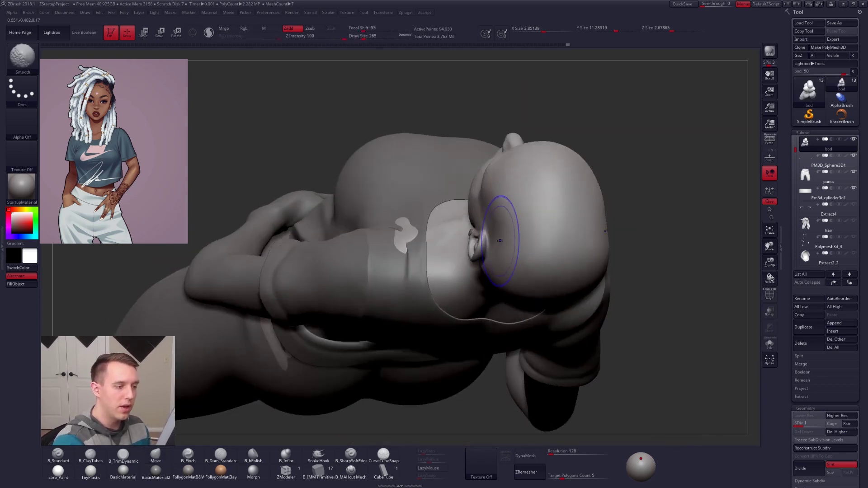
# Step: Shape the side of the skull above and behind the ear with ClayTubes at draw size 265
pyautogui.press('b')
pyautogui.press('c')
pyautogui.press('t')
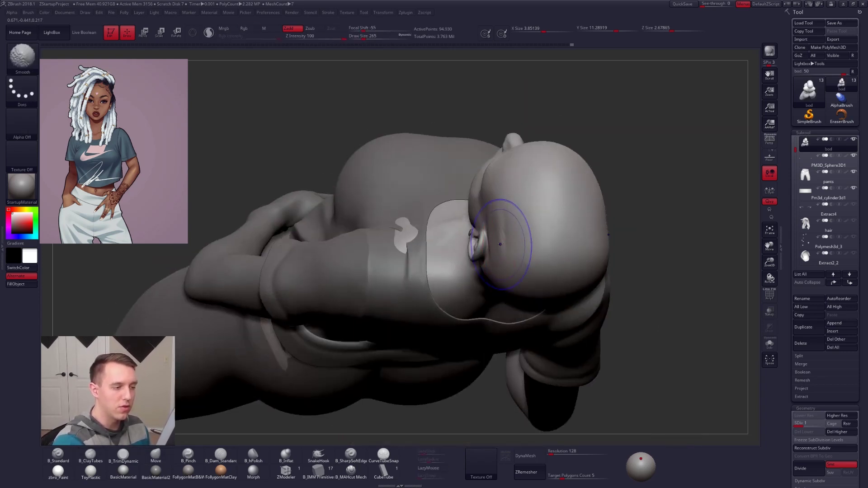
pyautogui.moveTo(484, 235); pyautogui.dragTo(488, 243, button='right')
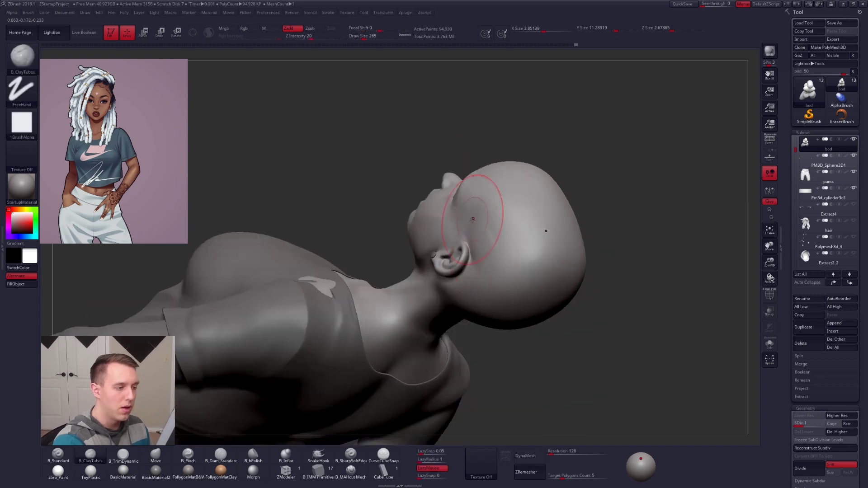
pyautogui.moveTo(482, 287)
pyautogui.mouseDown(button='right')
pyautogui.moveTo(500, 243)
pyautogui.moveTo(499, 335)
pyautogui.moveTo(524, 287)
pyautogui.moveTo(549, 297)
pyautogui.mouseUp(button='right')
pyautogui.press('space')
pyautogui.moveTo(486, 267); pyautogui.dragTo(483, 267)
# Step: Smooth the transition from the skull into the neck behind the ear at draw size 203, and reduce the draw size to 181
pyautogui.moveTo(503, 289); pyautogui.dragTo(482, 294, button='right')
pyautogui.press('space')
pyautogui.moveTo(485, 297); pyautogui.dragTo(483, 298)
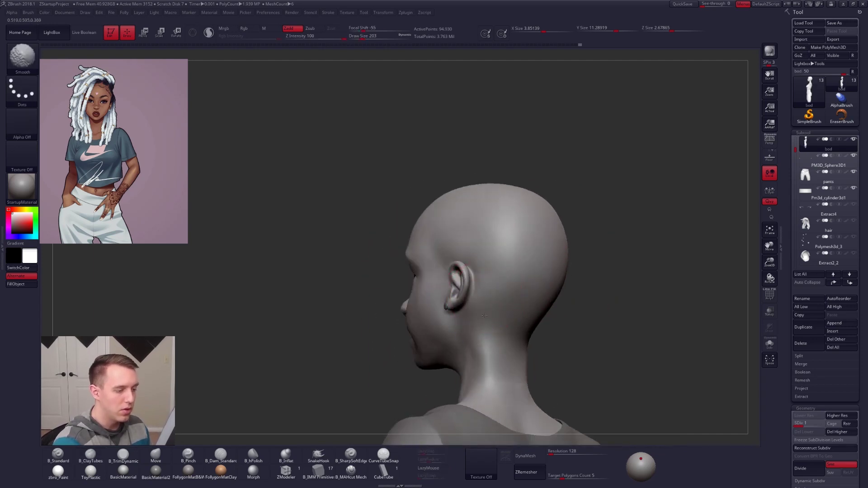
pyautogui.moveTo(474, 394); pyautogui.dragTo(524, 357, button='right')
pyautogui.press('space')
pyautogui.moveTo(515, 291); pyautogui.dragTo(511, 291)
pyautogui.moveTo(508, 293)
pyautogui.mouseDown(button='right')
pyautogui.moveTo(492, 296)
pyautogui.moveTo(454, 256)
pyautogui.moveTo(484, 244)
pyautogui.mouseUp(button='right')
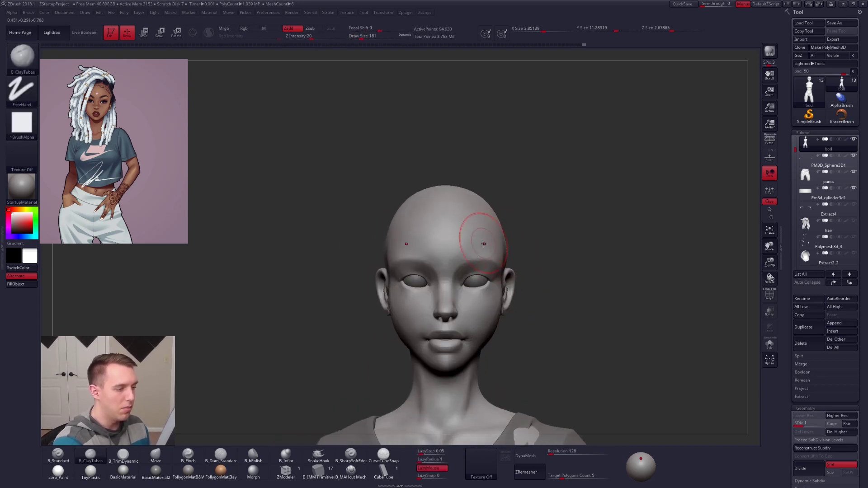
# Step: Reshape the upper sides of the skull from the front with Move at draw size 321, lasso-masking the temples and clearing the mask
pyautogui.press('b')
pyautogui.press('m')
pyautogui.press('v')
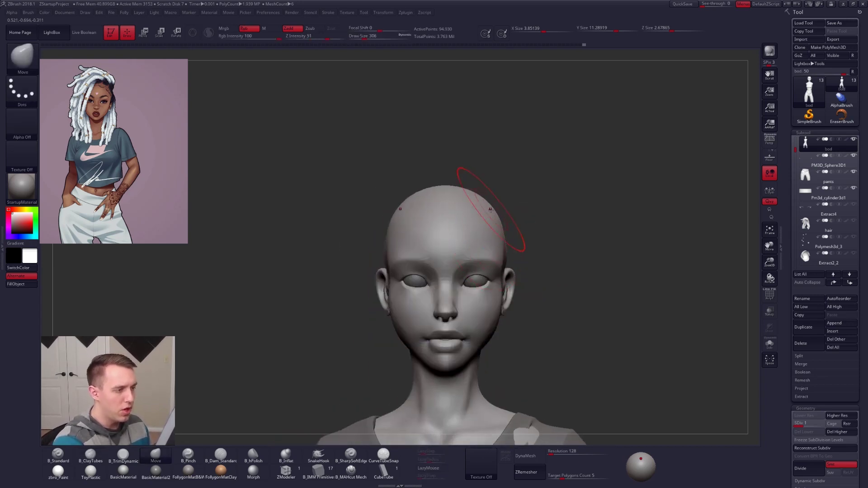
pyautogui.press('ctrl')
pyautogui.moveTo(384, 254)
pyautogui.keyDown('ctrl'); pyautogui.mouseDown()
pyautogui.moveTo(433, 188)
pyautogui.moveTo(421, 227)
pyautogui.mouseUp(); pyautogui.keyUp('ctrl')
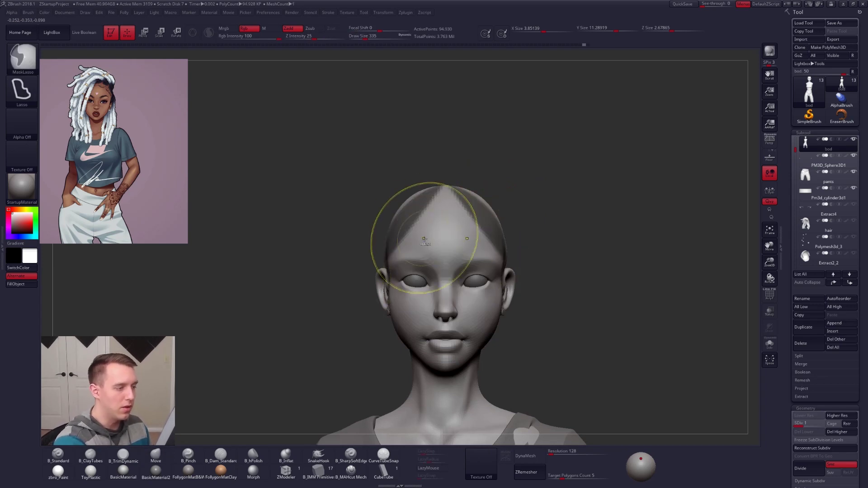
pyautogui.keyDown('ctrl'); pyautogui.moveTo(501, 202); pyautogui.dragTo(507, 197); pyautogui.keyUp('ctrl')
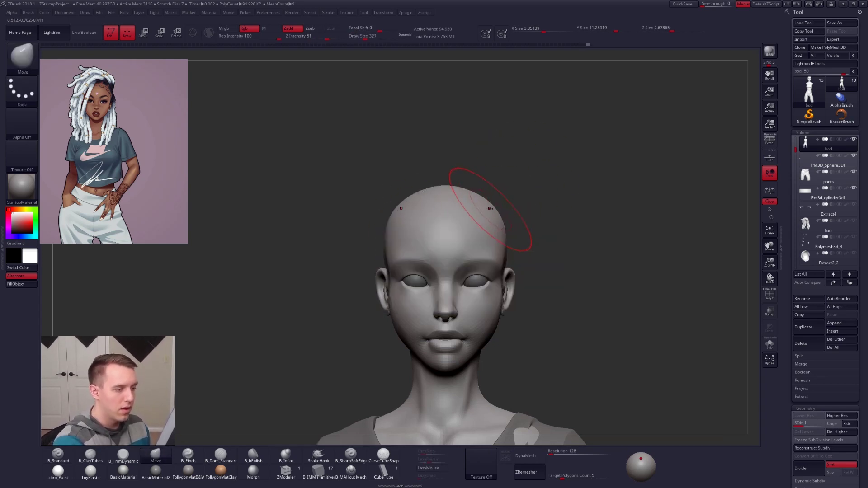
pyautogui.moveTo(474, 209); pyautogui.dragTo(504, 209, button='right')
# Step: Smooth the forehead and crown at draw size 321
pyautogui.press('shift')
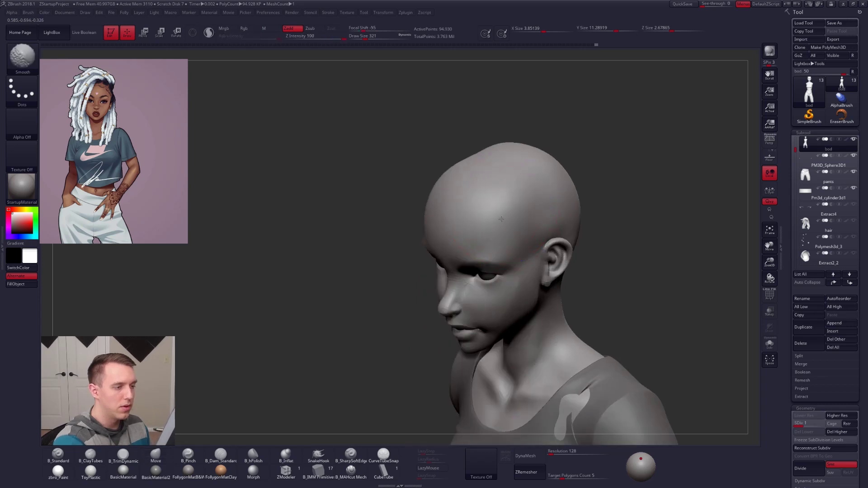
pyautogui.keyDown('shift'); pyautogui.moveTo(499, 201); pyautogui.dragTo(509, 204); pyautogui.keyUp('shift')
pyautogui.moveTo(527, 213)
pyautogui.mouseDown(button='right')
pyautogui.moveTo(524, 271)
pyautogui.moveTo(533, 276)
pyautogui.moveTo(493, 190)
pyautogui.moveTo(461, 181)
pyautogui.moveTo(467, 269)
pyautogui.mouseUp(button='right')
# Step: Raise the body to subdivision level 3 and define the forehead's temple plane with Pinch at draw size 227
pyautogui.hotkey('shift', 's')
pyautogui.press('5')
pyautogui.press('space')
pyautogui.moveTo(467, 269); pyautogui.dragTo(466, 274)
pyautogui.moveTo(468, 275); pyautogui.dragTo(459, 279, button='right')
pyautogui.press('d')
pyautogui.press('d')
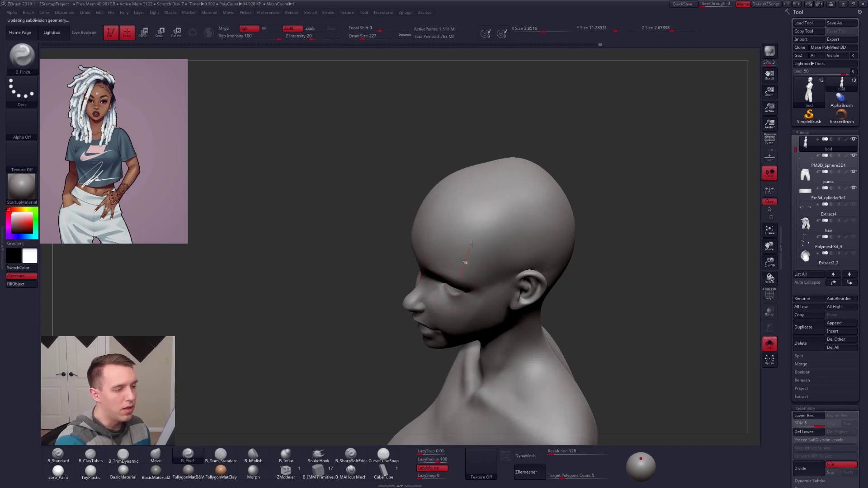
pyautogui.moveTo(559, 227); pyautogui.dragTo(495, 223, button='right')
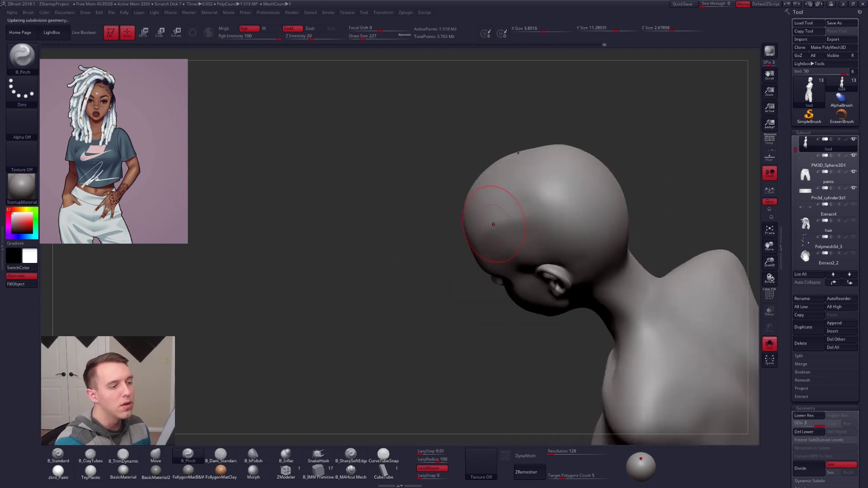
pyautogui.moveTo(624, 221)
pyautogui.mouseDown(button='right')
pyautogui.moveTo(496, 237)
pyautogui.moveTo(565, 261)
pyautogui.moveTo(581, 294)
pyautogui.moveTo(606, 267)
pyautogui.moveTo(597, 335)
pyautogui.moveTo(548, 265)
pyautogui.mouseUp(button='right')
# Step: Lower the body to subdivision level 1 and flatten the sides of the forehead with TrimDynamic at draw size 252
pyautogui.hotkey('shift', 'd')
pyautogui.hotkey('shift', 'd')
pyautogui.press('b')
pyautogui.press('t')
pyautogui.press('d')
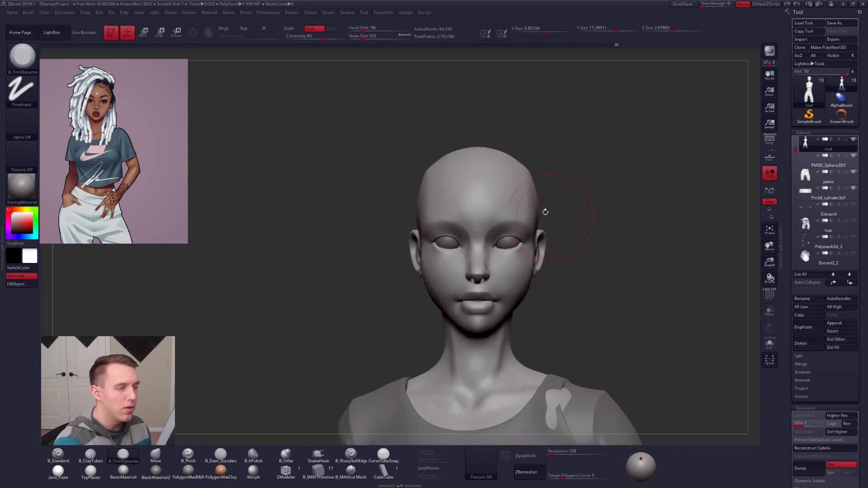
pyautogui.keyDown('alt'); pyautogui.moveTo(513, 214); pyautogui.dragTo(515, 230, button='right'); pyautogui.keyUp('alt')
pyautogui.rightClick(473, 252)
pyautogui.moveTo(420, 217)
pyautogui.mouseDown(button='right')
pyautogui.moveTo(461, 204)
pyautogui.moveTo(499, 212)
pyautogui.mouseUp(button='right')
# Step: Adjust the cranium's silhouette in profile with Move at draw size 279
pyautogui.press('b')
pyautogui.press('m')
pyautogui.press('v')
pyautogui.press(']')
pyautogui.press(']')
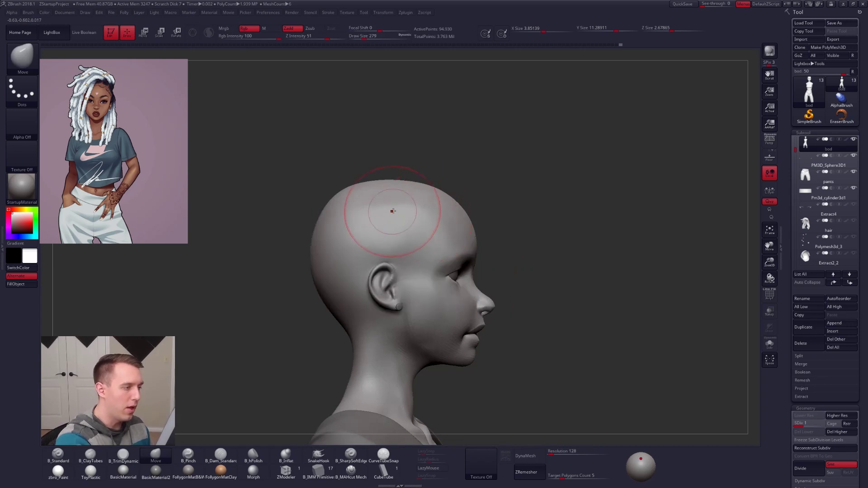
pyautogui.moveTo(374, 215); pyautogui.dragTo(435, 253, button='right')
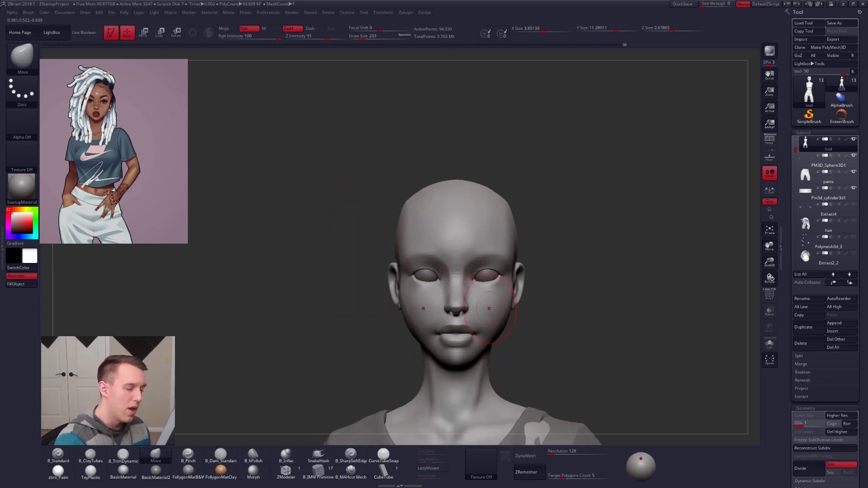
# Step: Adjust the cheek and jaw contour with Move at draw size 181
pyautogui.keyDown('alt'); pyautogui.moveTo(491, 315); pyautogui.dragTo(504, 285, button='right'); pyautogui.keyUp('alt')
pyautogui.moveTo(524, 330); pyautogui.dragTo(490, 338, button='right')
pyautogui.rightClick(490, 340)
pyautogui.moveTo(491, 339); pyautogui.dragTo(488, 340)
pyautogui.keyDown('ctrl'); pyautogui.moveTo(519, 291); pyautogui.dragTo(510, 312, button='right'); pyautogui.keyUp('ctrl')
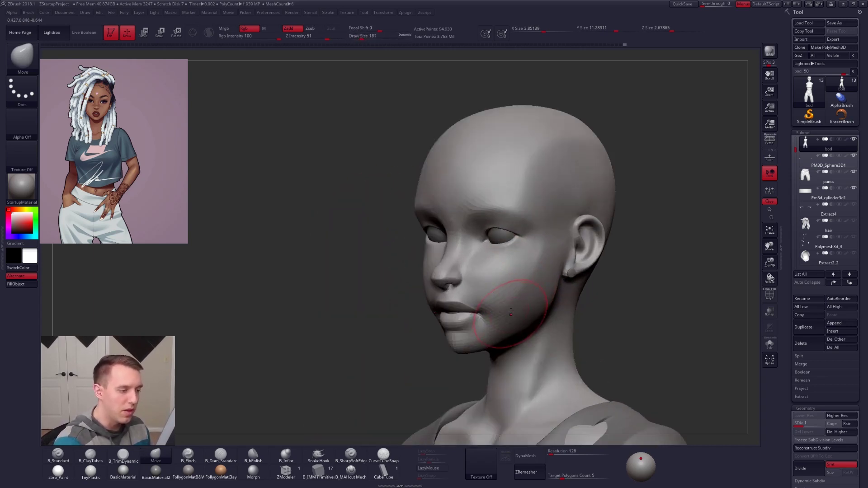
# Step: Raise the body to subdivision level 2 and smooth the forehead above the brows
pyautogui.press('[')
pyautogui.press('[')
pyautogui.press('[')
pyautogui.press('[')
pyautogui.press('[')
pyautogui.press('d')
pyautogui.press('space')
pyautogui.moveTo(549, 242); pyautogui.dragTo(552, 242)
pyautogui.keyDown('shift'); pyautogui.moveTo(465, 205); pyautogui.dragTo(467, 224); pyautogui.keyUp('shift')
pyautogui.moveTo(452, 253); pyautogui.dragTo(485, 254, button='right')
pyautogui.press('space')
pyautogui.moveTo(486, 254); pyautogui.dragTo(484, 254)
pyautogui.keyDown('shift'); pyautogui.moveTo(497, 202); pyautogui.dragTo(498, 206); pyautogui.keyUp('shift')
# Step: Lower the body to subdivision level 1 and tighten the brow and temple edge with Pinch at draw size 239
pyautogui.moveTo(560, 198)
pyautogui.mouseDown(button='right')
pyautogui.moveTo(513, 194)
pyautogui.moveTo(496, 242)
pyautogui.mouseUp(button='right')
pyautogui.hotkey('shift', 'd')
pyautogui.moveTo(490, 259); pyautogui.dragTo(481, 270)
pyautogui.moveTo(480, 270); pyautogui.dragTo(461, 288, button='right')
pyautogui.press('5')
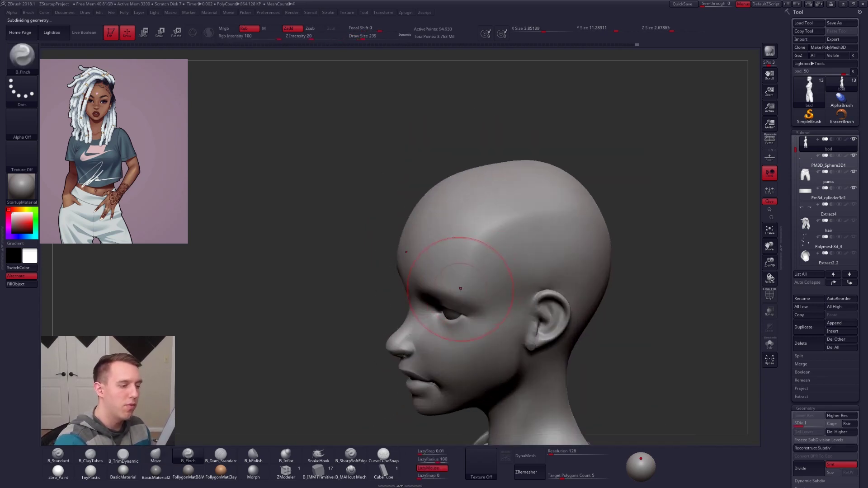
pyautogui.moveTo(618, 213)
pyautogui.mouseDown(button='right')
pyautogui.moveTo(552, 232)
pyautogui.moveTo(542, 226)
pyautogui.moveTo(565, 230)
pyautogui.mouseUp(button='right')
# Step: Refine the side of the skull above the ear with Move at draw size 265 and smooth it
pyautogui.press('b')
pyautogui.press('m')
pyautogui.press('v')
pyautogui.moveTo(565, 230)
pyautogui.keyDown('shift'); pyautogui.mouseDown()
pyautogui.moveTo(520, 226)
pyautogui.moveTo(545, 226)
pyautogui.mouseUp(); pyautogui.keyUp('shift')
pyautogui.keyDown('shift'); pyautogui.moveTo(493, 245); pyautogui.dragTo(526, 240, button='right'); pyautogui.keyUp('shift')
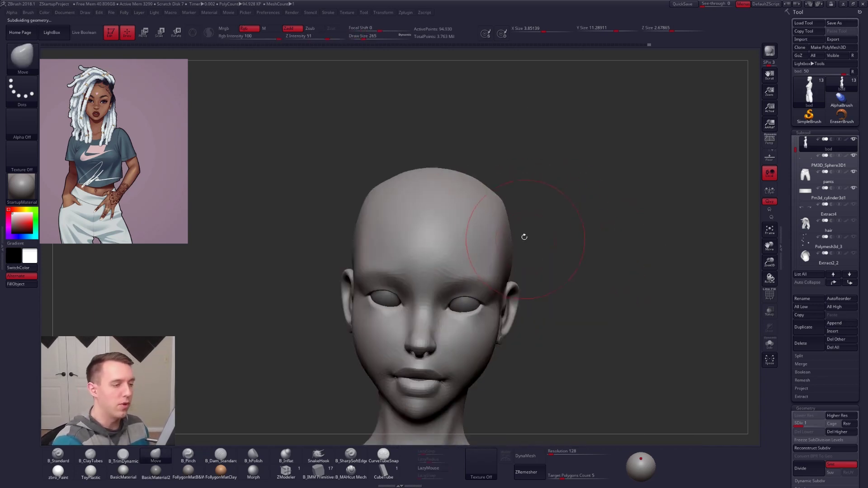
pyautogui.moveTo(533, 195); pyautogui.dragTo(497, 232, button='right')
# Step: Build up the top of the skull with ClayTubes at draw size 265 and smooth the crown and forehead
pyautogui.press('b')
pyautogui.press('c')
pyautogui.press('t')
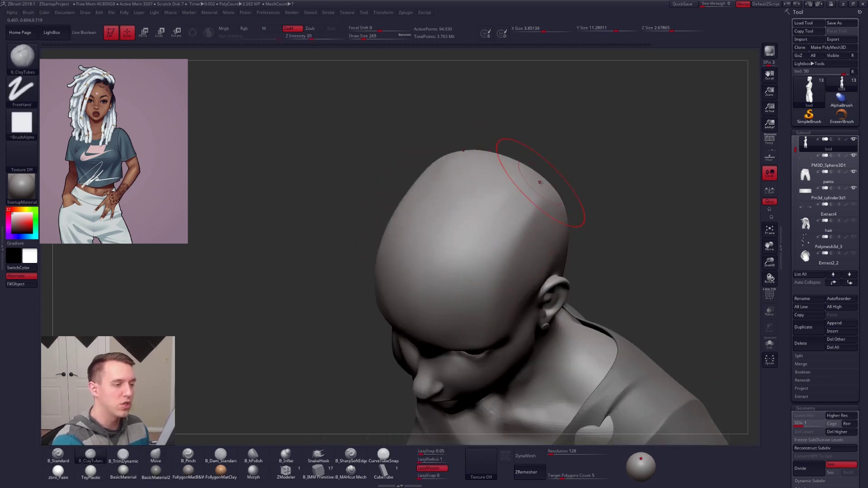
pyautogui.keyDown('shift'); pyautogui.moveTo(501, 221); pyautogui.dragTo(501, 226); pyautogui.keyUp('shift')
pyautogui.moveTo(486, 271); pyautogui.dragTo(483, 305, button='right')
pyautogui.keyDown('shift'); pyautogui.moveTo(486, 231); pyautogui.dragTo(528, 166); pyautogui.keyUp('shift')
pyautogui.moveTo(479, 253)
pyautogui.mouseDown(button='right')
pyautogui.moveTo(489, 213)
pyautogui.moveTo(470, 225)
pyautogui.moveTo(468, 244)
pyautogui.mouseUp(button='right')
pyautogui.keyDown('shift'); pyautogui.moveTo(456, 199); pyautogui.dragTo(473, 210); pyautogui.keyUp('shift')
pyautogui.moveTo(473, 210); pyautogui.dragTo(475, 197, button='right')
pyautogui.keyDown('alt'); pyautogui.moveTo(475, 197); pyautogui.dragTo(473, 154, button='right'); pyautogui.keyUp('alt')
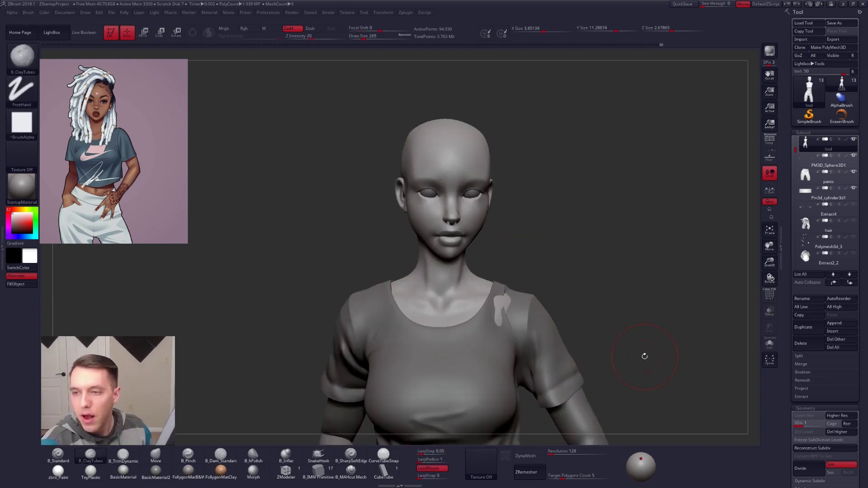
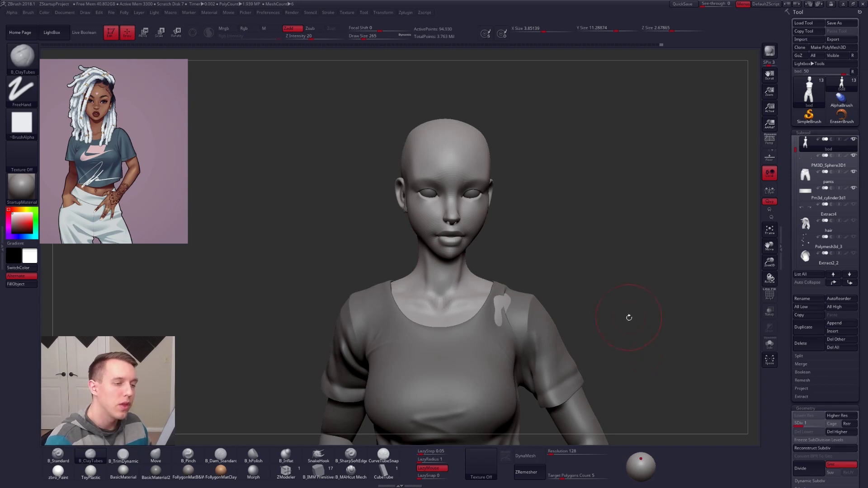
# Step: Select the pants subtool, view it in Solo mode and bring the other subtools back into view
pyautogui.keyDown('shift'); pyautogui.moveTo(629, 317); pyautogui.dragTo(622, 324); pyautogui.keyUp('shift')
pyautogui.moveTo(677, 350)
pyautogui.mouseDown()
pyautogui.moveTo(645, 379)
pyautogui.moveTo(615, 310)
pyautogui.moveTo(573, 277)
pyautogui.mouseUp()
pyautogui.keyDown('alt'); pyautogui.click(495, 324); pyautogui.keyUp('alt')
pyautogui.hotkey('alt', 's')
pyautogui.moveTo(595, 376); pyautogui.dragTo(640, 395)
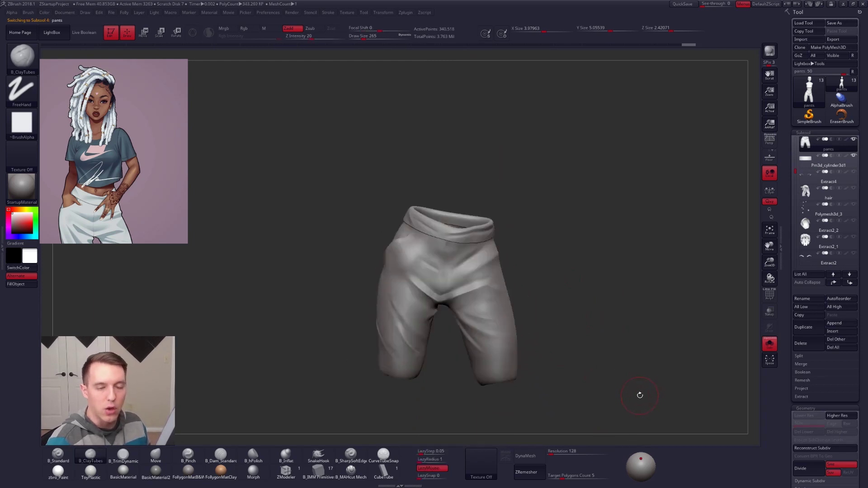
pyautogui.hotkey('shift', 's')
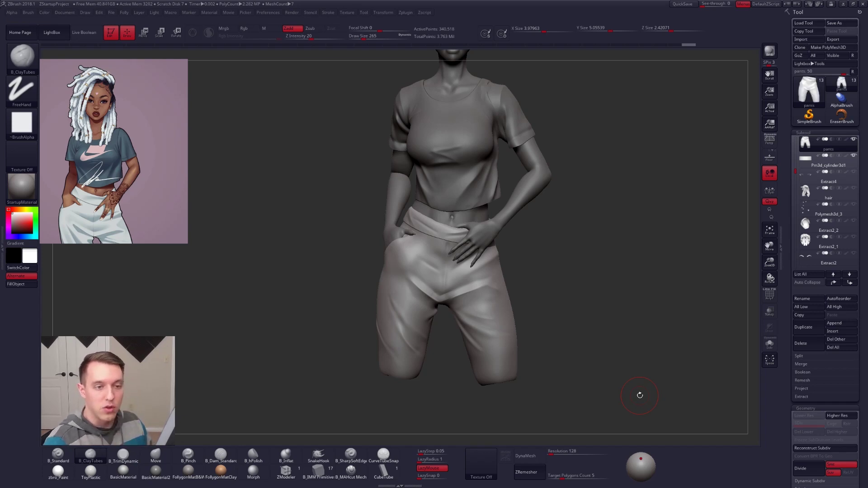
# Step: Append a Cylinder3D below the arms subtool and isolate it in Solo mode
pyautogui.moveTo(793, 173); pyautogui.dragTo(794, 223)
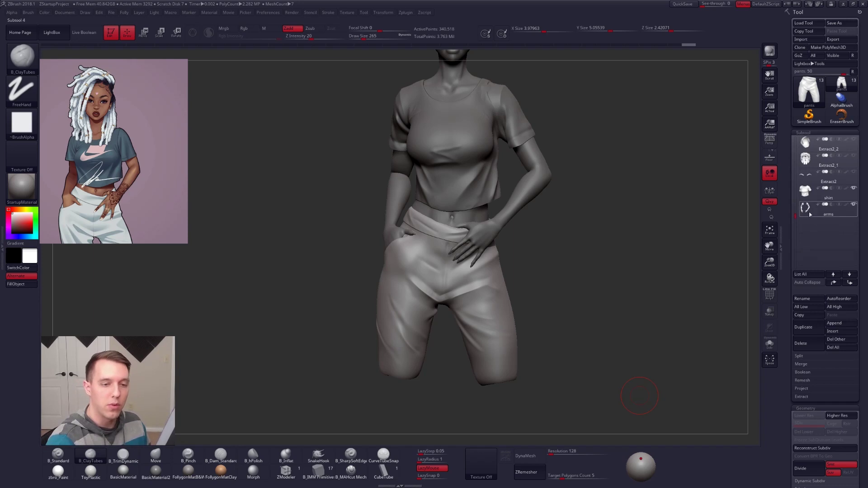
pyautogui.click(810, 212)
pyautogui.click(830, 324)
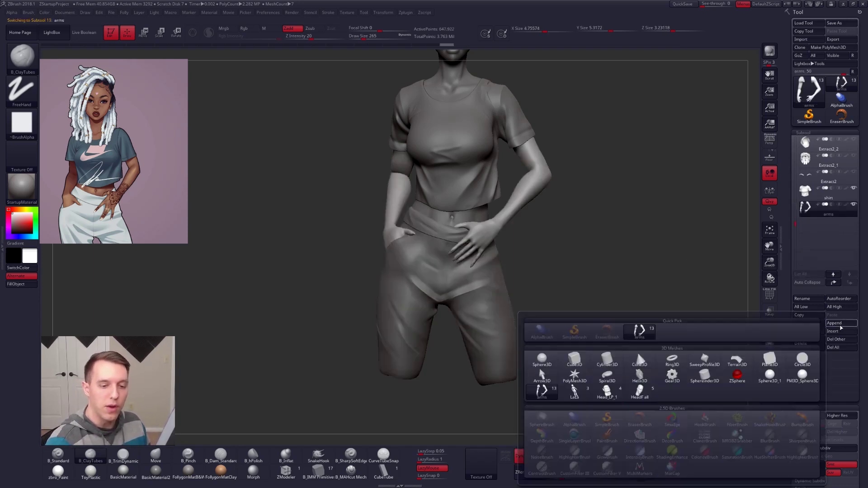
pyautogui.click(606, 361)
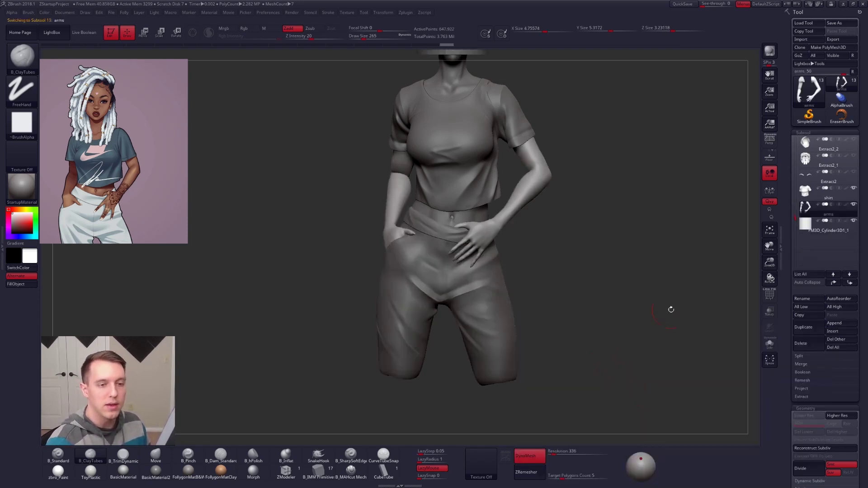
pyautogui.click(807, 230)
pyautogui.click(769, 343)
pyautogui.keyDown('alt'); pyautogui.moveTo(502, 217); pyautogui.dragTo(503, 402, button='right'); pyautogui.keyUp('alt')
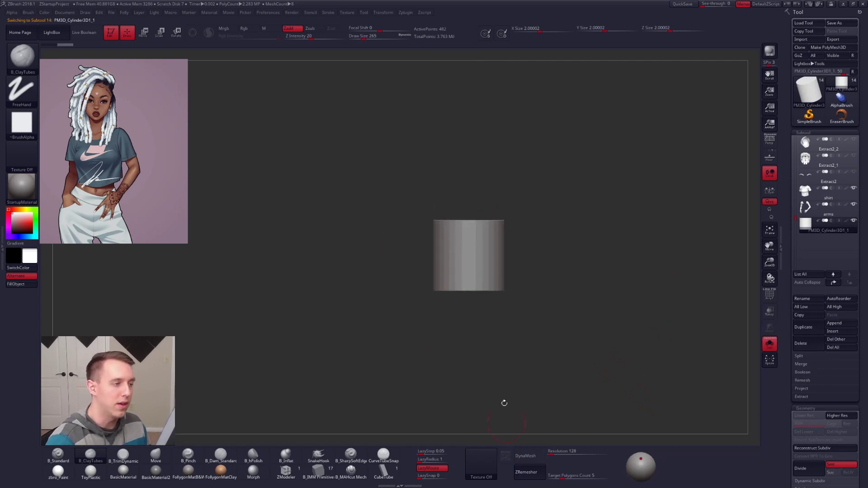
pyautogui.keyDown('ctrl'); pyautogui.moveTo(486, 247); pyautogui.dragTo(496, 268, button='right'); pyautogui.keyUp('ctrl')
# Step: Turn on perspective and divide the cylinder up to subdivision level 5
pyautogui.click(769, 140)
pyautogui.hotkey('shift', 'f')
pyautogui.moveTo(610, 294); pyautogui.dragTo(615, 381)
pyautogui.hotkey('shift', 'f')
pyautogui.hotkey('ctrl', 'd')
pyautogui.hotkey('ctrl', 'd')
pyautogui.hotkey('ctrl', 'd')
pyautogui.hotkey('ctrl', 'd')
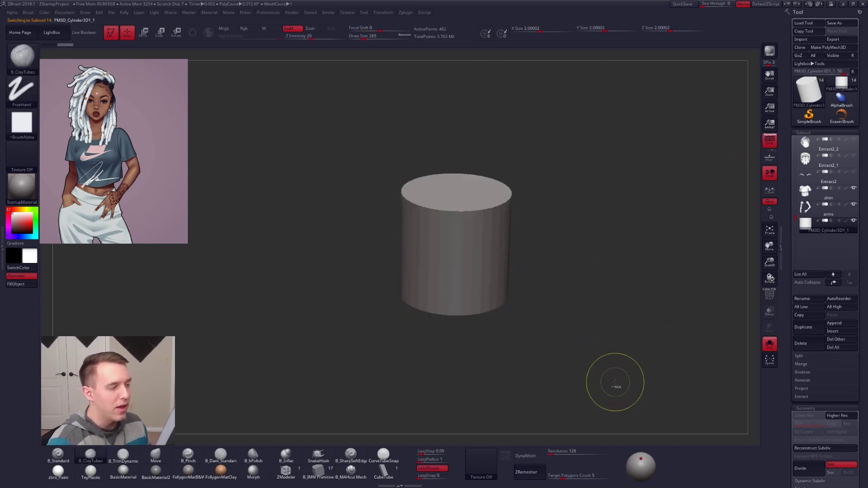
# Step: Sculpt two parallel diagonal ridges on the cylinder's side with ClayTubes at draw size 215
pyautogui.press('space')
pyautogui.moveTo(496, 287); pyautogui.dragTo(494, 287)
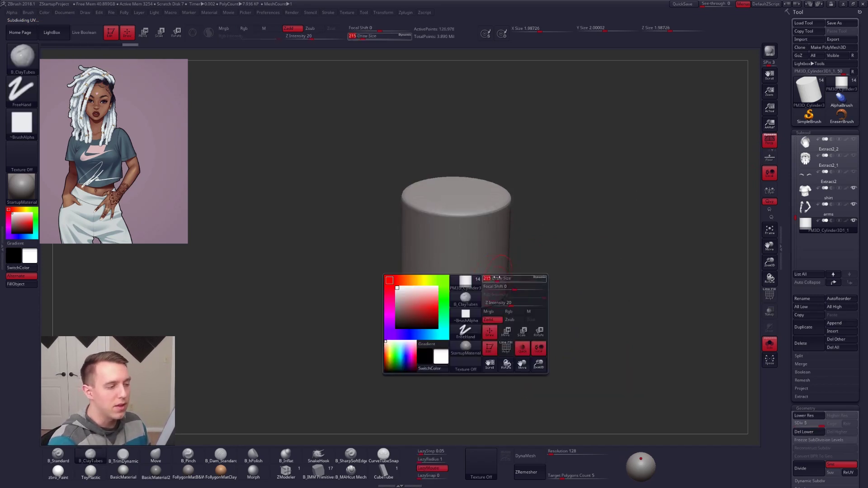
pyautogui.moveTo(493, 287); pyautogui.dragTo(492, 269, button='right')
pyautogui.moveTo(429, 284); pyautogui.dragTo(488, 239)
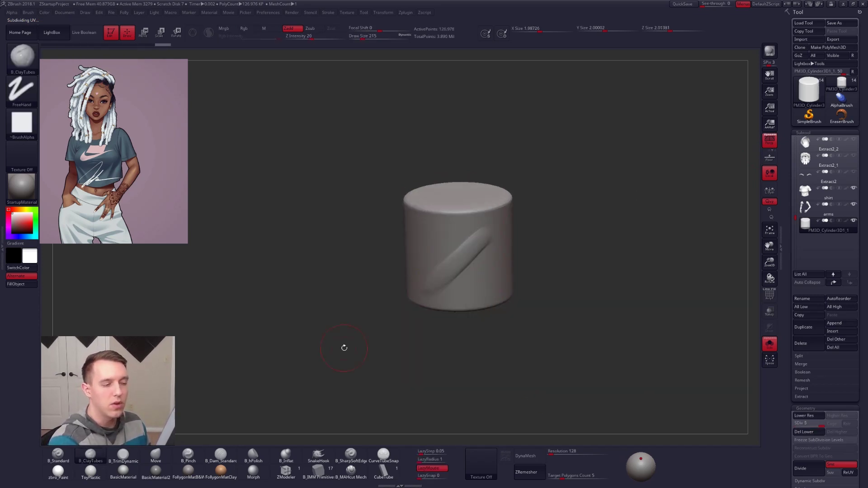
pyautogui.moveTo(462, 340)
pyautogui.mouseDown()
pyautogui.moveTo(457, 309)
pyautogui.moveTo(490, 262)
pyautogui.mouseUp()
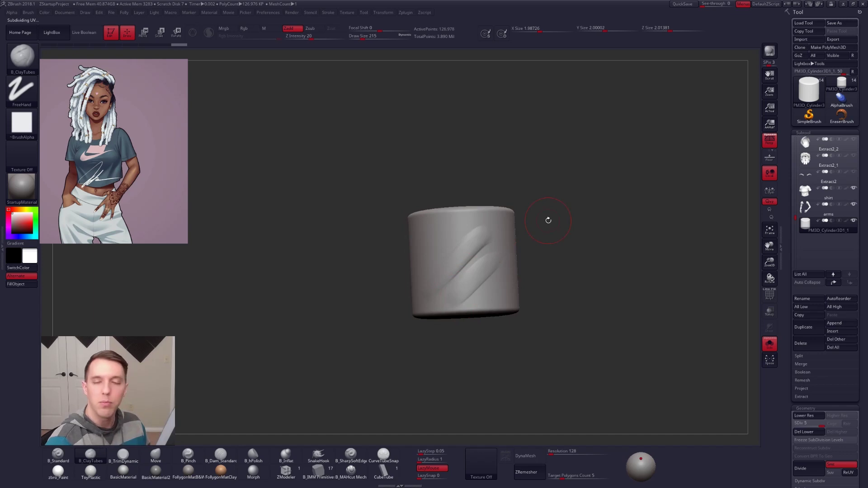
pyautogui.moveTo(522, 331); pyautogui.dragTo(491, 338)
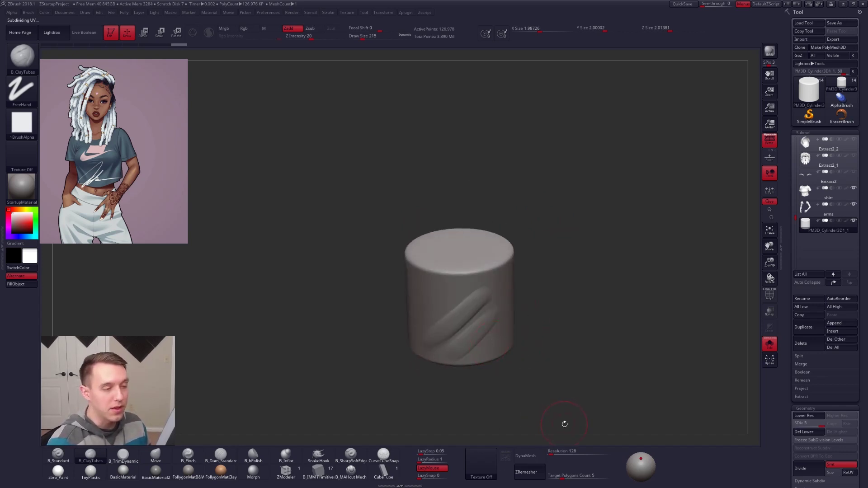
# Step: Convert the cylinder to DynaMesh at resolution 128, freezing its subdivision levels, and smooth the diagonal ridges
pyautogui.click(527, 457)
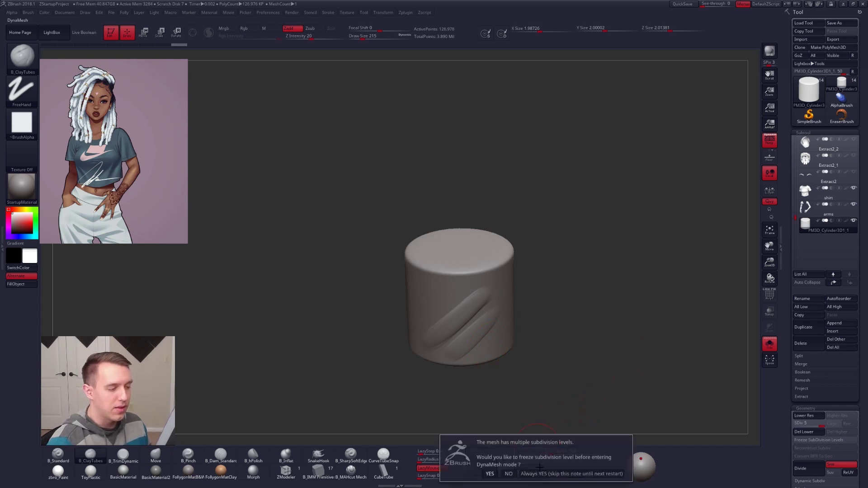
pyautogui.click(489, 473)
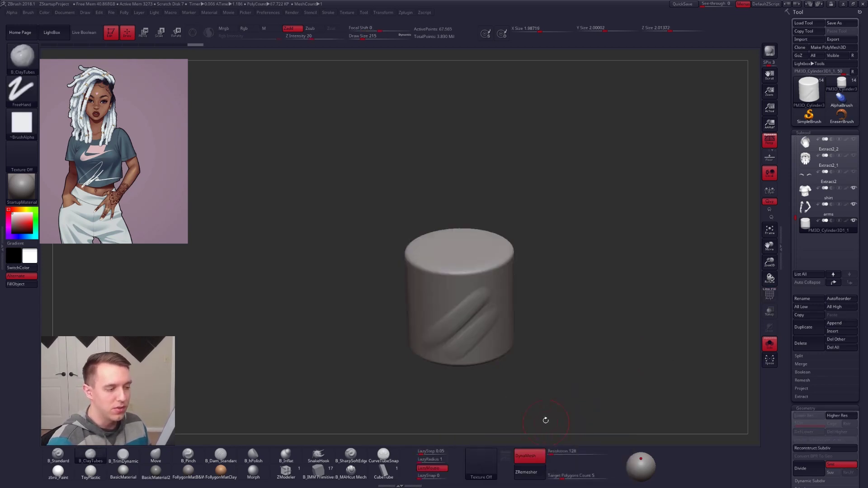
pyautogui.moveTo(550, 422); pyautogui.dragTo(485, 305)
pyautogui.press('shift')
pyautogui.keyDown('shift'); pyautogui.moveTo(495, 258); pyautogui.dragTo(499, 266); pyautogui.keyUp('shift')
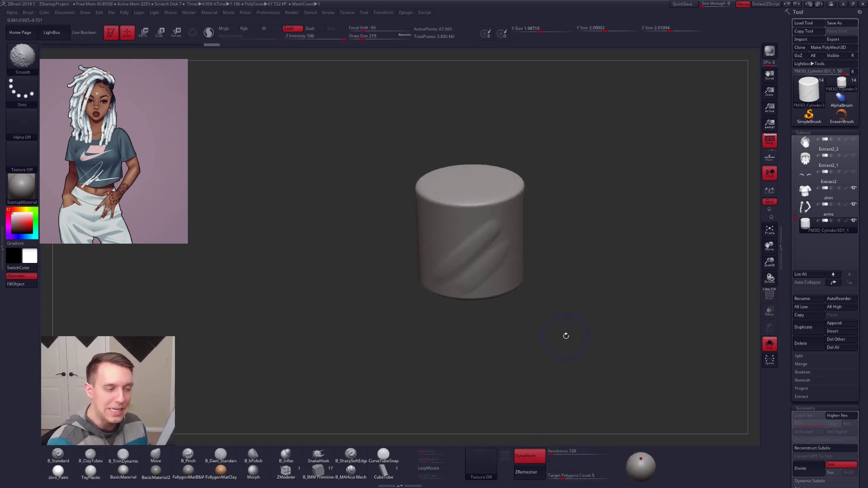
pyautogui.moveTo(560, 316)
pyautogui.keyDown('shift'); pyautogui.mouseDown()
pyautogui.moveTo(552, 310)
pyautogui.moveTo(558, 367)
pyautogui.mouseUp(); pyautogui.keyUp('shift')
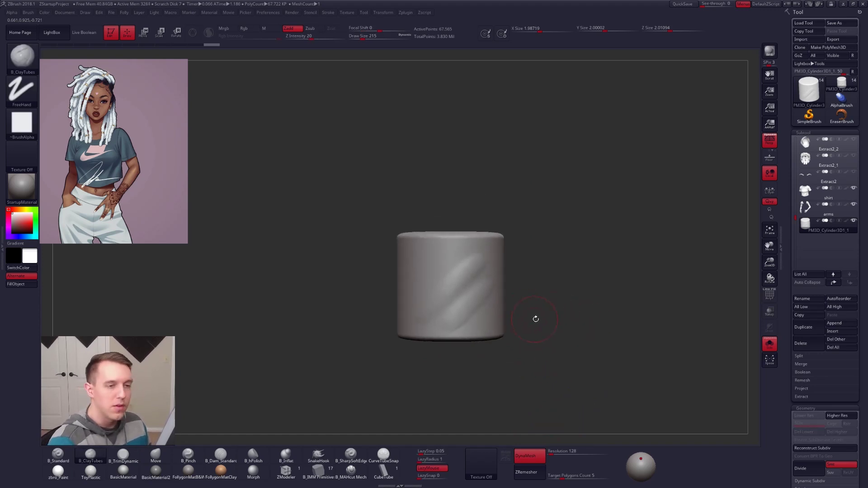
# Step: Turn off perspective and hide the central part of the cylinder's top cap to look inside
pyautogui.click(769, 140)
pyautogui.keyDown('shift'); pyautogui.moveTo(483, 244); pyautogui.dragTo(483, 339, button='right'); pyautogui.keyUp('shift')
pyautogui.keyDown('ctrl'); pyautogui.moveTo(469, 277); pyautogui.dragTo(476, 282, button='right'); pyautogui.keyUp('ctrl')
pyautogui.moveTo(485, 203)
pyautogui.keyDown('ctrl'); pyautogui.keyDown('alt'); pyautogui.keyDown('shift'); pyautogui.mouseDown()
pyautogui.moveTo(414, 286)
pyautogui.moveTo(510, 277)
pyautogui.mouseUp(); pyautogui.keyUp('shift'); pyautogui.keyUp('alt'); pyautogui.keyUp('ctrl')
pyautogui.moveTo(493, 296); pyautogui.dragTo(517, 244, button='right')
pyautogui.press('space')
pyautogui.click(548, 276)
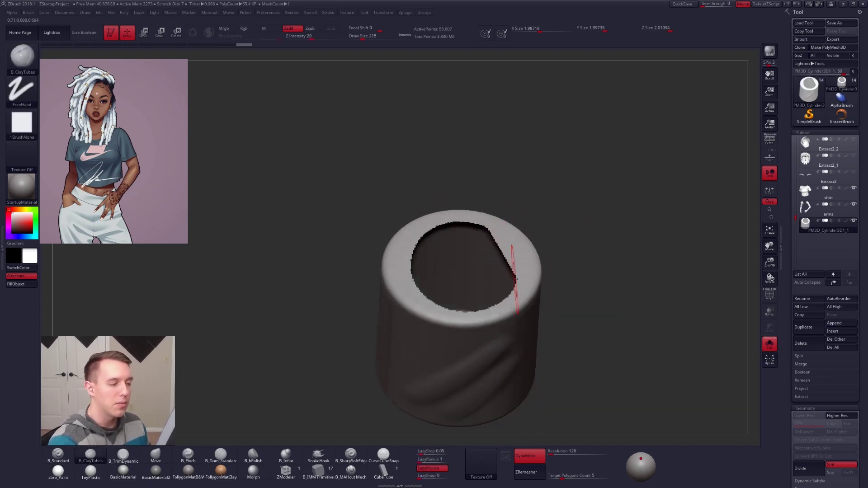
pyautogui.moveTo(514, 290); pyautogui.dragTo(513, 263, button='right')
# Step: Toggle double-sided display for the opened cylinder in its display properties and restore it
pyautogui.moveTo(790, 337); pyautogui.dragTo(795, 240)
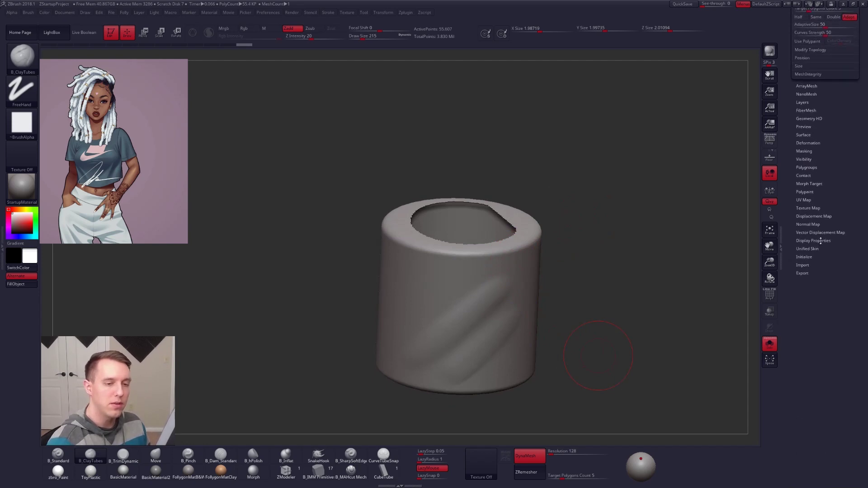
pyautogui.click(820, 241)
pyautogui.click(814, 265)
pyautogui.click(813, 265)
pyautogui.click(812, 241)
pyautogui.scroll(10, 826, 423)
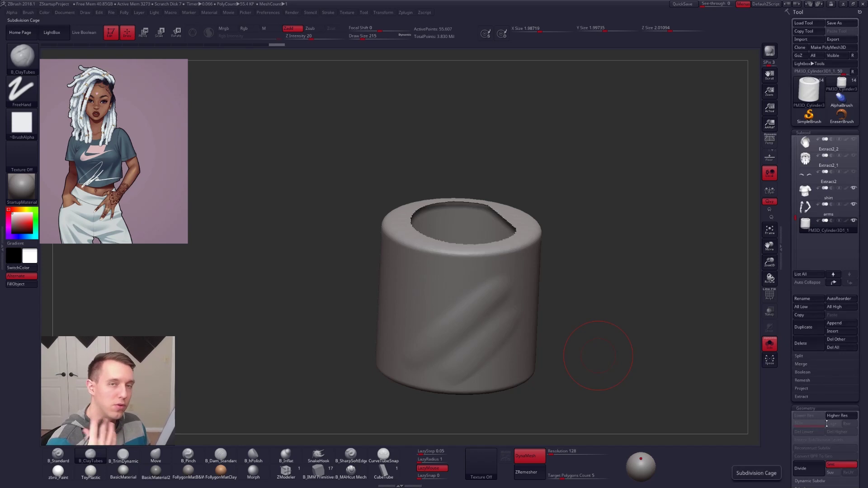
# Step: Unhide the whole cylinder and cut straight slices near its upper and lower rims with SliceCurve
pyautogui.moveTo(595, 299); pyautogui.dragTo(559, 271)
pyautogui.keyDown('ctrl'); pyautogui.keyDown('shift'); pyautogui.click(595, 258); pyautogui.keyUp('shift'); pyautogui.keyUp('ctrl')
pyautogui.hotkey('ctrl', 'shift', 'space')
pyautogui.click(613, 413)
pyautogui.keyDown('alt'); pyautogui.moveTo(613, 332); pyautogui.dragTo(617, 320); pyautogui.keyUp('alt')
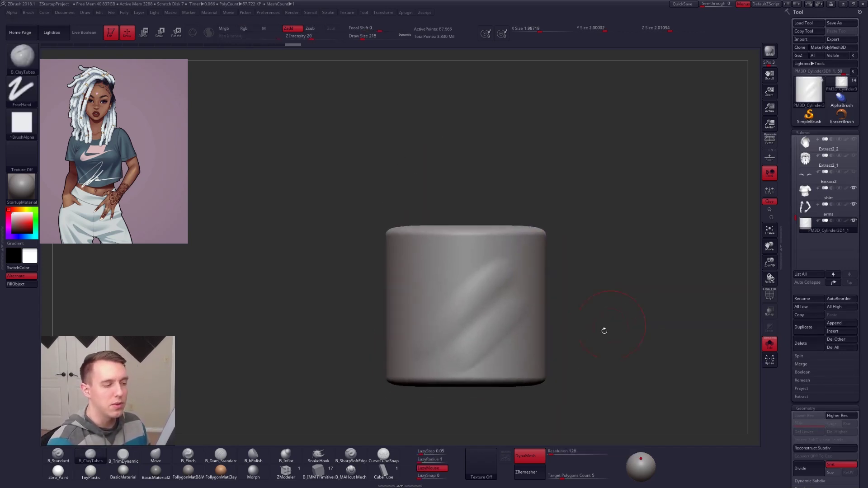
pyautogui.keyDown('alt'); pyautogui.moveTo(499, 443); pyautogui.dragTo(495, 393); pyautogui.keyUp('alt')
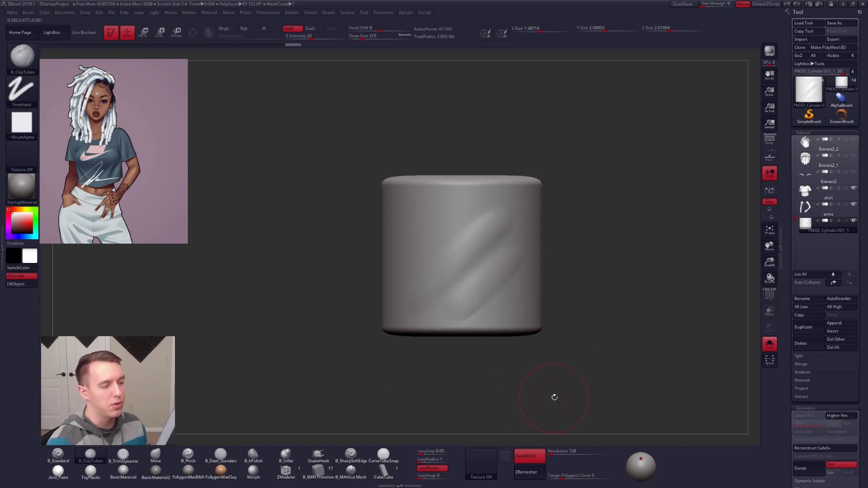
pyautogui.keyDown('ctrl'); pyautogui.keyDown('shift'); pyautogui.moveTo(371, 182); pyautogui.dragTo(582, 183); pyautogui.keyUp('shift'); pyautogui.keyUp('ctrl')
pyautogui.keyDown('ctrl'); pyautogui.keyDown('shift'); pyautogui.moveTo(372, 329); pyautogui.dragTo(593, 329); pyautogui.keyUp('shift'); pyautogui.keyUp('ctrl')
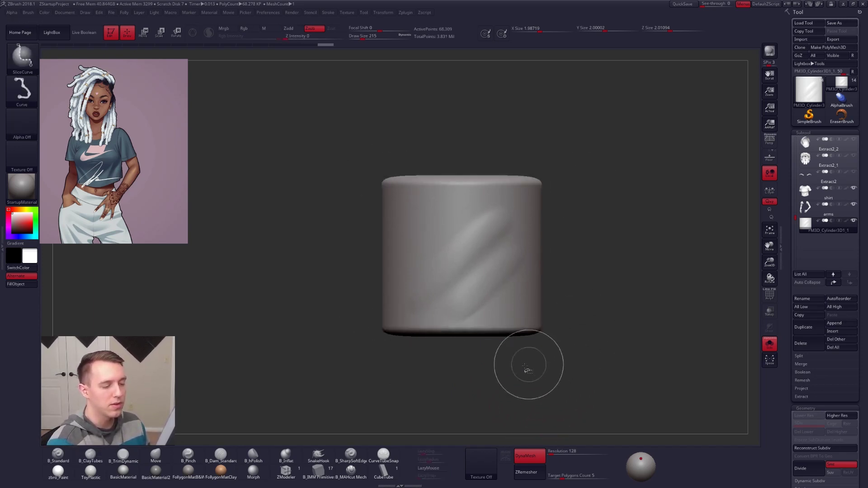
pyautogui.keyDown('ctrl'); pyautogui.keyDown('shift'); pyautogui.moveTo(367, 328); pyautogui.dragTo(542, 371); pyautogui.keyUp('shift'); pyautogui.keyUp('ctrl')
# Step: Show the polygroups, isolate the cylinder's middle section and delete the hidden end caps
pyautogui.hotkey('shift', 'f')
pyautogui.keyDown('ctrl'); pyautogui.keyDown('shift'); pyautogui.click(531, 297); pyautogui.keyUp('shift'); pyautogui.keyUp('ctrl')
pyautogui.moveTo(546, 305); pyautogui.dragTo(578, 302)
pyautogui.hotkey('shift', 'space')
pyautogui.click(648, 265)
pyautogui.moveTo(589, 253)
pyautogui.mouseDown()
pyautogui.moveTo(573, 298)
pyautogui.moveTo(588, 323)
pyautogui.moveTo(580, 266)
pyautogui.mouseUp()
pyautogui.moveTo(587, 310); pyautogui.dragTo(607, 277)
pyautogui.hotkey('ctrl', 'shift', 'space')
pyautogui.click(594, 431)
pyautogui.keyDown('alt'); pyautogui.moveTo(628, 244); pyautogui.dragTo(626, 273); pyautogui.keyUp('alt')
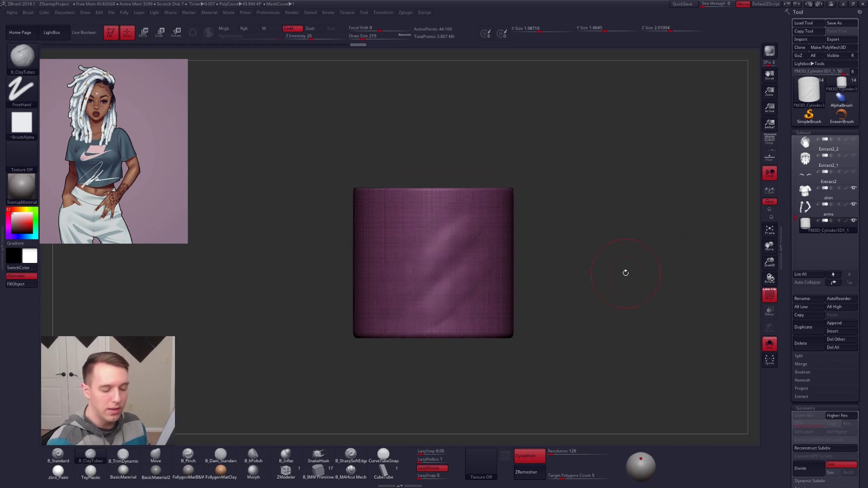
# Step: ZRemesh the open cylinder with a target polygons count of 0.1
pyautogui.moveTo(561, 477); pyautogui.dragTo(544, 476)
pyautogui.click(537, 461)
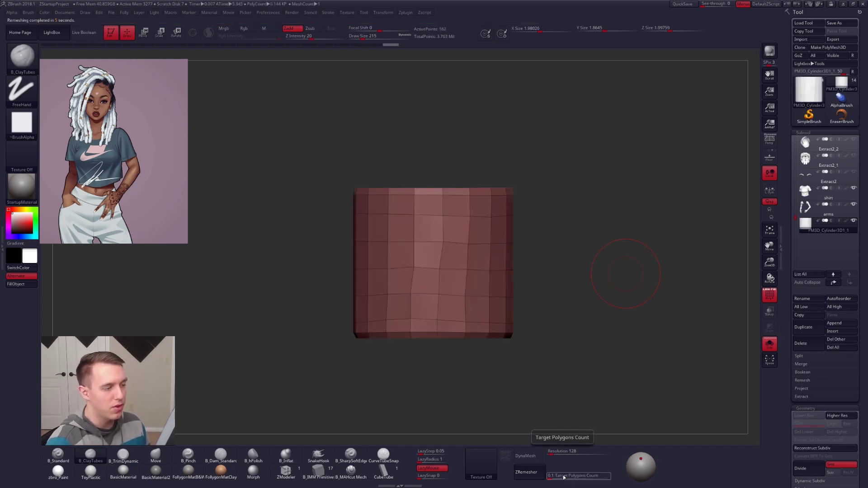
pyautogui.moveTo(583, 281)
pyautogui.mouseDown()
pyautogui.moveTo(583, 343)
pyautogui.moveTo(578, 277)
pyautogui.mouseUp()
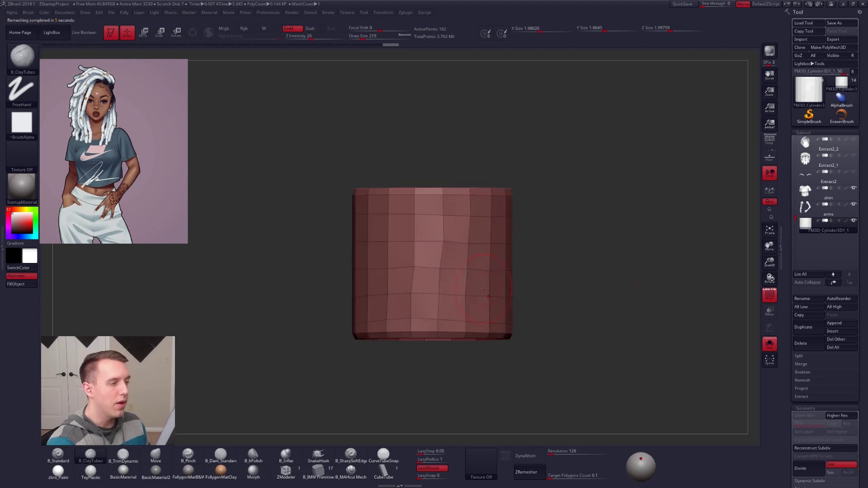
pyautogui.moveTo(486, 347); pyautogui.dragTo(563, 339)
# Step: Thicken the cylinder's wall with the ZModeler Extrude action applied to All Polygons, redoing the extrusion once
pyautogui.click(285, 471)
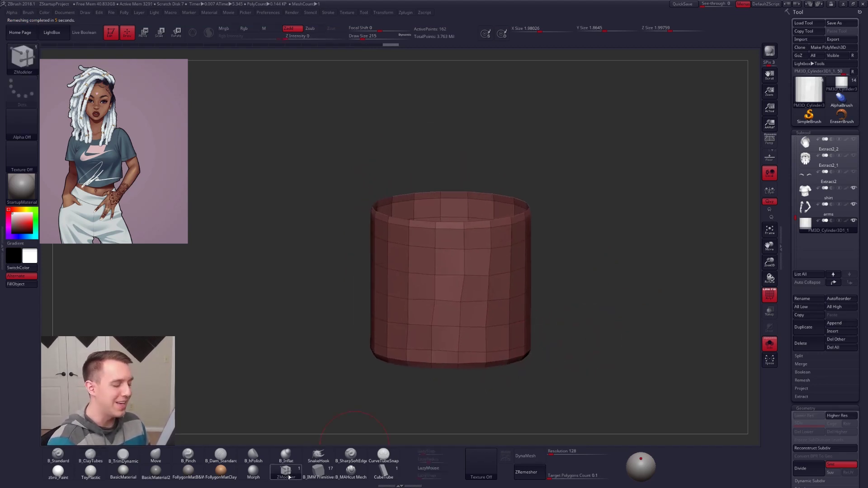
pyautogui.press('b')
pyautogui.press('z')
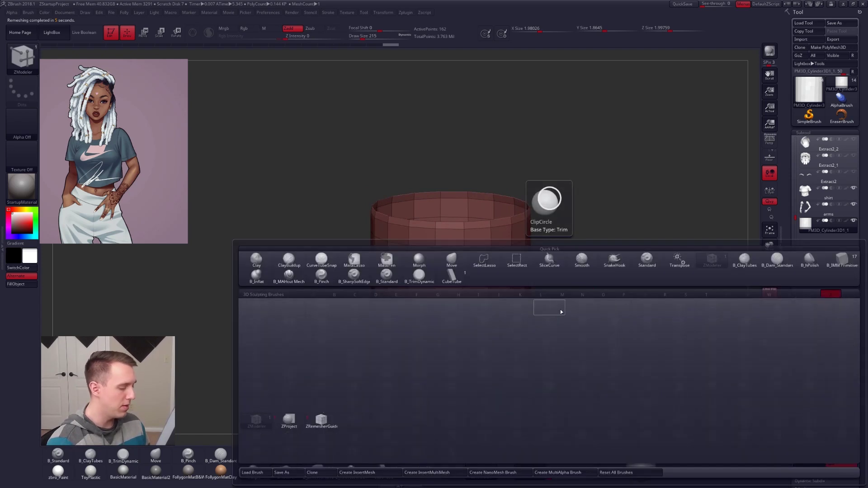
pyautogui.press('m')
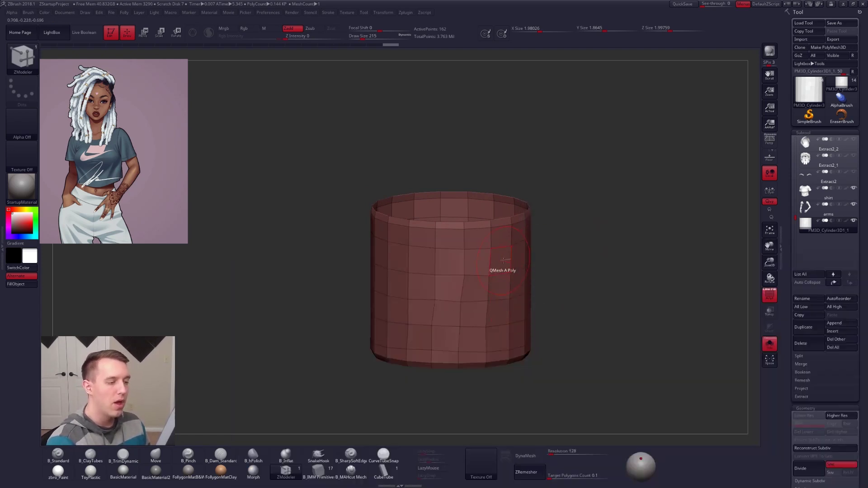
pyautogui.press('space')
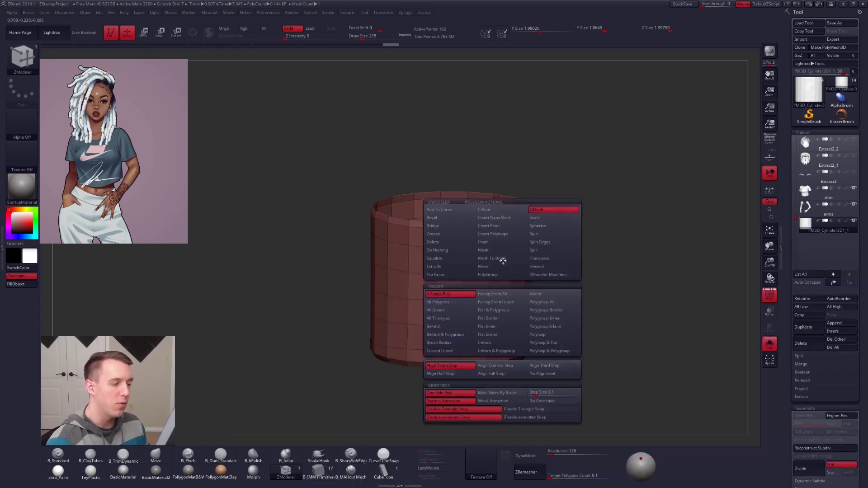
pyautogui.click(455, 267)
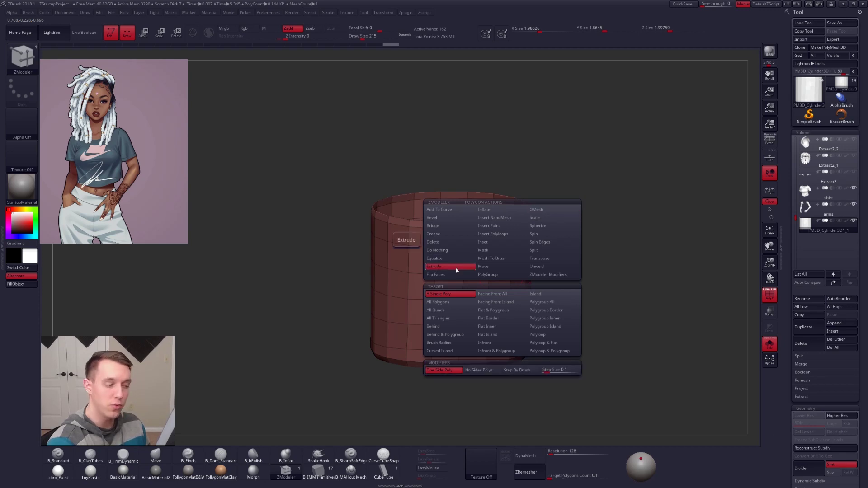
pyautogui.click(451, 301)
pyautogui.moveTo(507, 296); pyautogui.dragTo(495, 266)
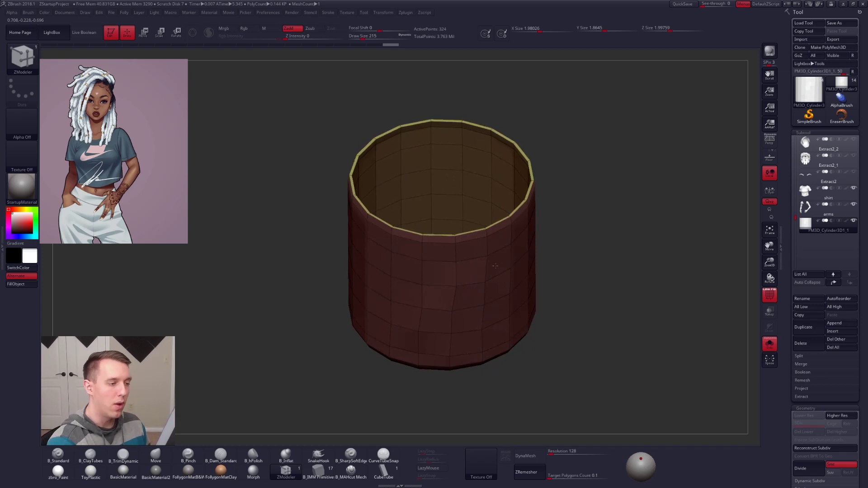
pyautogui.hotkey('ctrl', 'z')
pyautogui.moveTo(498, 267)
pyautogui.mouseDown()
pyautogui.moveTo(461, 267)
pyautogui.moveTo(491, 267)
pyautogui.mouseUp()
pyautogui.moveTo(491, 333); pyautogui.dragTo(498, 321, button='right')
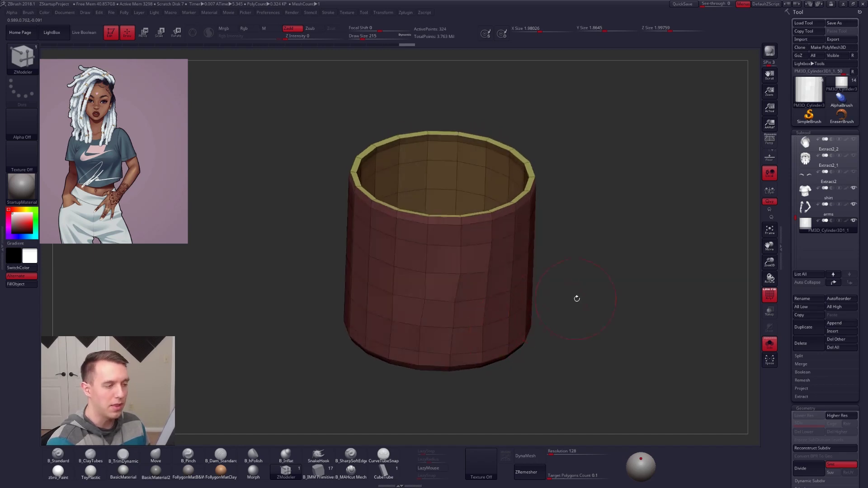
# Step: Switch to the Move brush
pyautogui.press('b')
pyautogui.press('m')
pyautogui.press('v')
pyautogui.press('s')
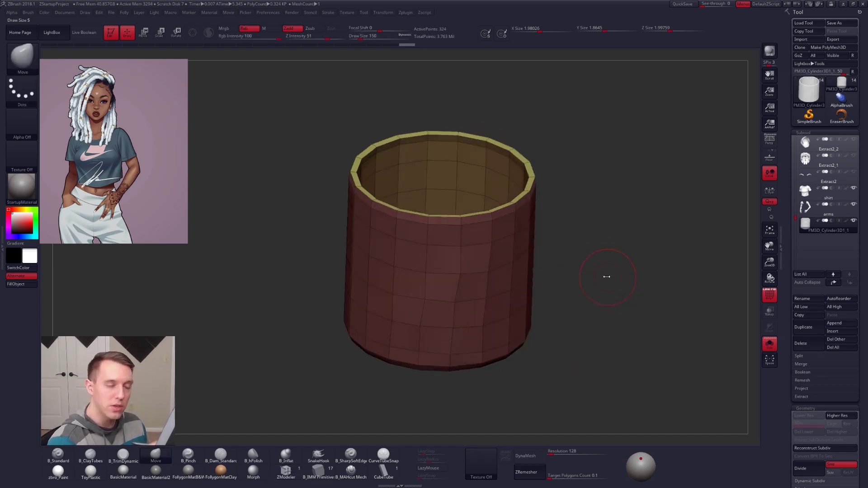
# Step: Turn off double-sided display, flip the cylinder's normals and turn double-sided display back on
pyautogui.scroll(-10, 817, 303)
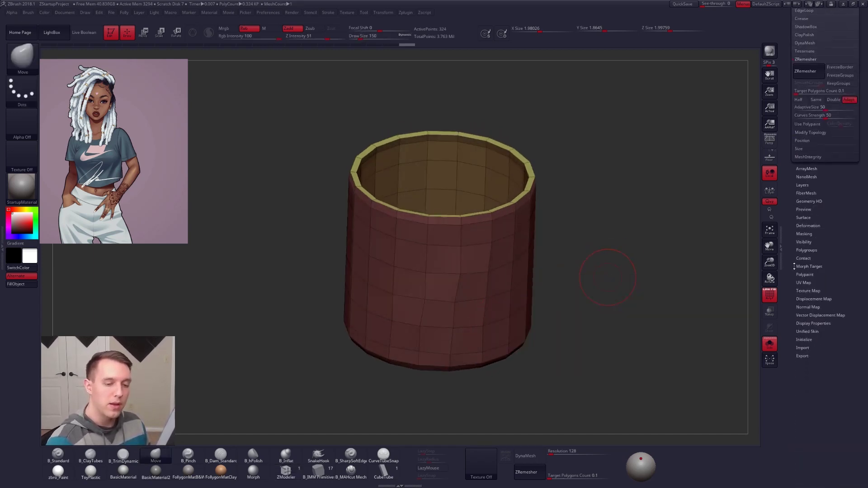
pyautogui.click(813, 287)
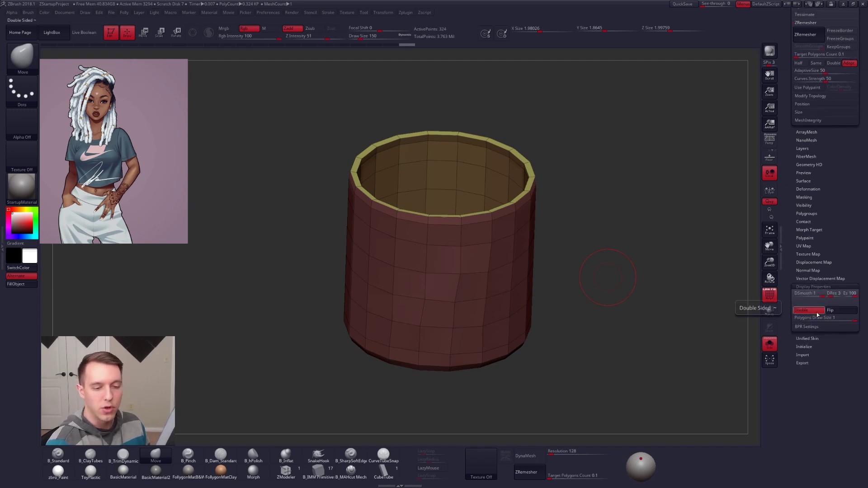
pyautogui.click(802, 310)
pyautogui.moveTo(664, 402); pyautogui.dragTo(662, 373)
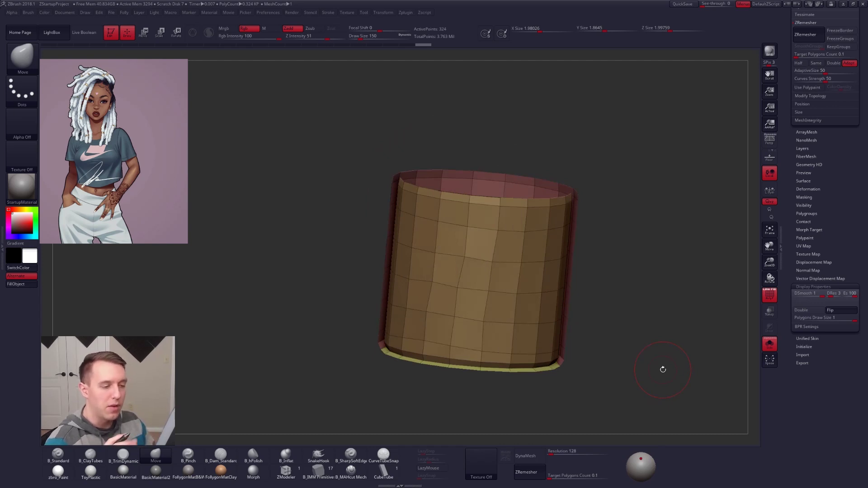
pyautogui.click(836, 311)
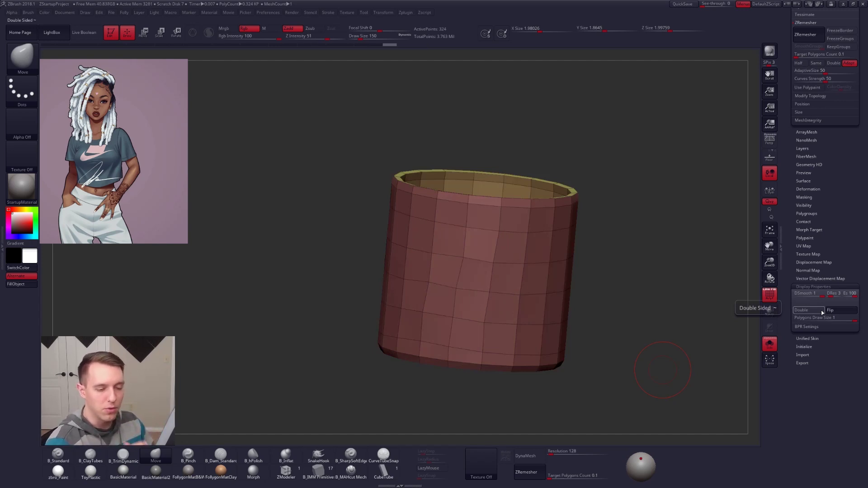
pyautogui.click(804, 311)
pyautogui.click(812, 287)
pyautogui.moveTo(792, 287); pyautogui.dragTo(789, 464)
# Step: Set the Move brush's draw size to 252 with the cylinder in front view
pyautogui.keyDown('shift'); pyautogui.moveTo(573, 348); pyautogui.dragTo(535, 286); pyautogui.keyUp('shift')
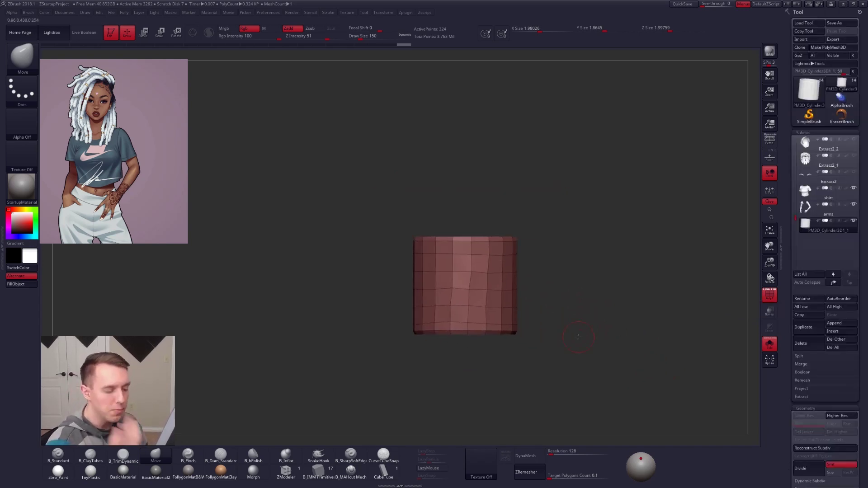
pyautogui.press('space')
pyautogui.moveTo(600, 280); pyautogui.dragTo(607, 281)
pyautogui.keyDown('alt'); pyautogui.moveTo(596, 324); pyautogui.dragTo(582, 305); pyautogui.keyUp('alt')
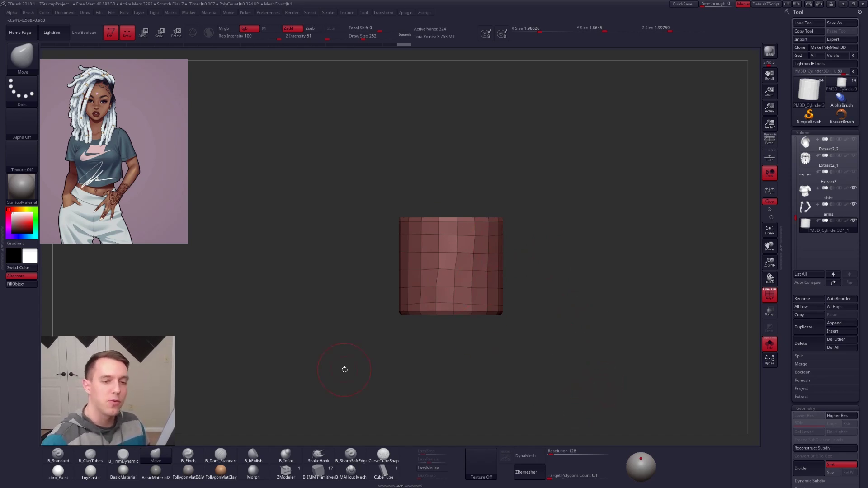
pyautogui.press('shift')
# Step: Select the arms subtool, hide the cylinder, and show the full character with hair and without polyframe
pyautogui.moveTo(812, 223)
pyautogui.click(811, 208)
pyautogui.keyDown('alt'); pyautogui.moveTo(639, 228); pyautogui.dragTo(604, 236); pyautogui.keyUp('alt')
pyautogui.hotkey('shift', 's')
pyautogui.keyDown('alt'); pyautogui.moveTo(606, 289); pyautogui.dragTo(603, 222); pyautogui.keyUp('alt')
pyautogui.hotkey('shift', 'f')
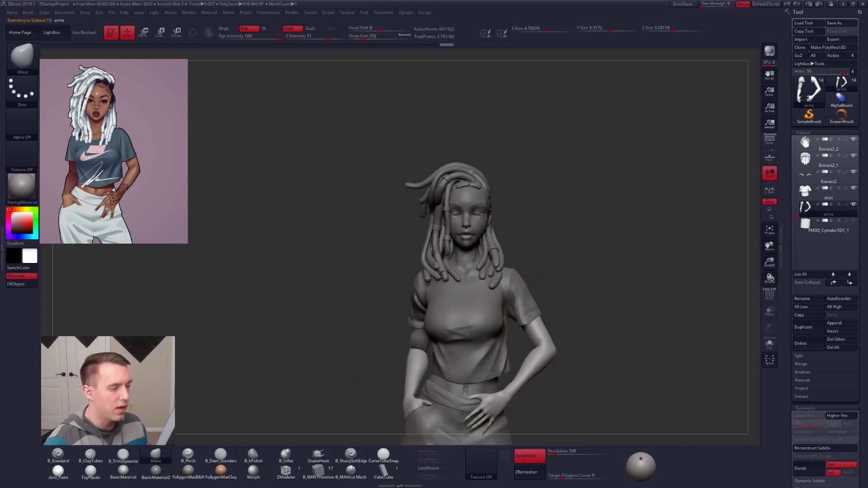
pyautogui.keyDown('alt'); pyautogui.moveTo(509, 273); pyautogui.dragTo(503, 240, button='right'); pyautogui.keyUp('alt')
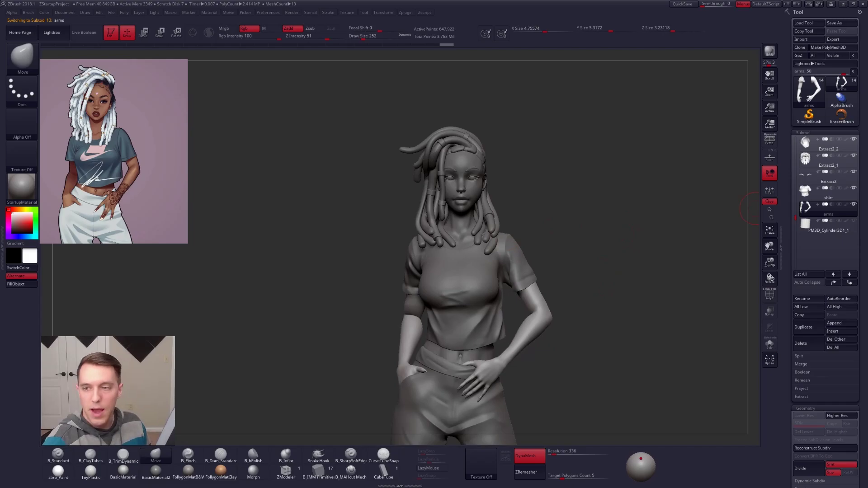